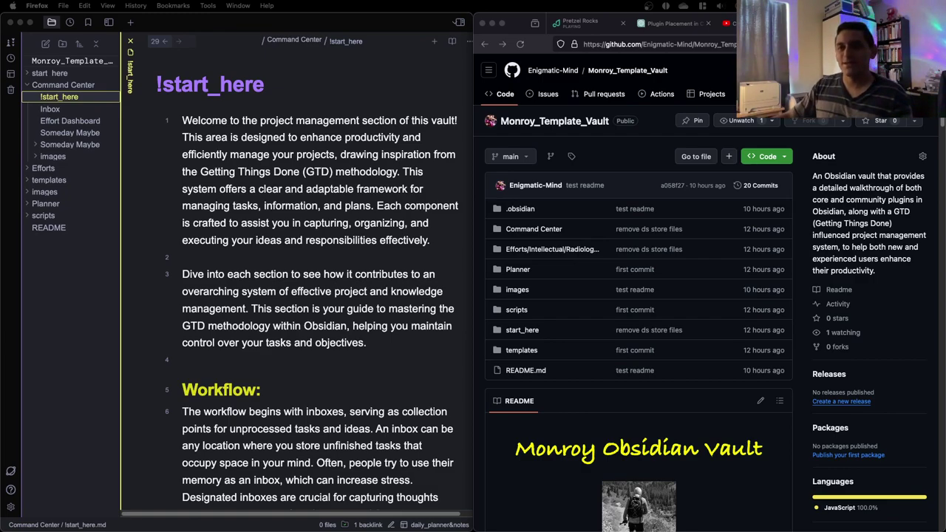
# Open the Inbox note in the Command Center folder and place the cursor in its text
pyautogui.click(268, 181)
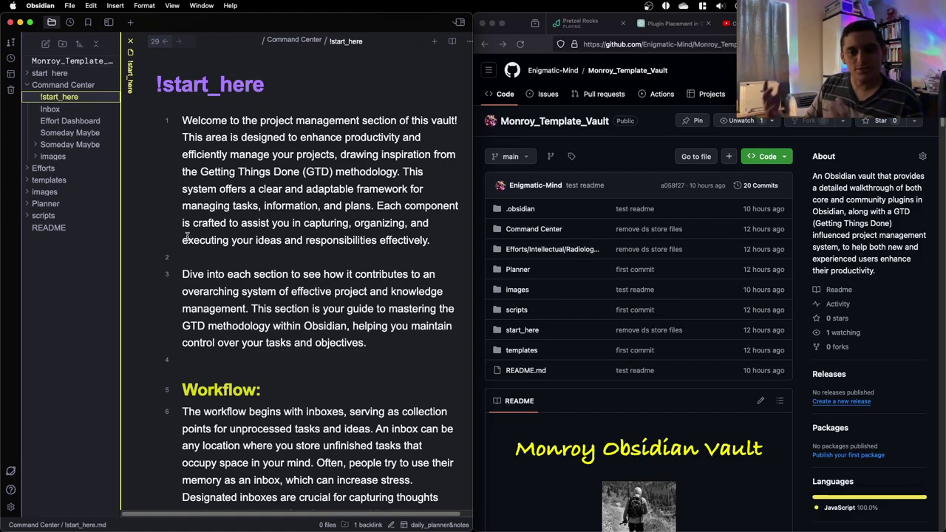
pyautogui.click(246, 255)
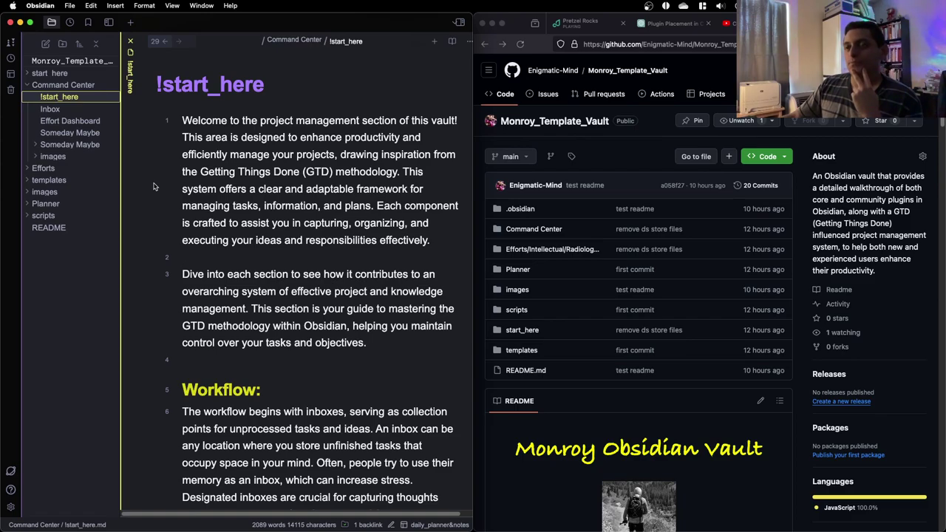
pyautogui.click(85, 113)
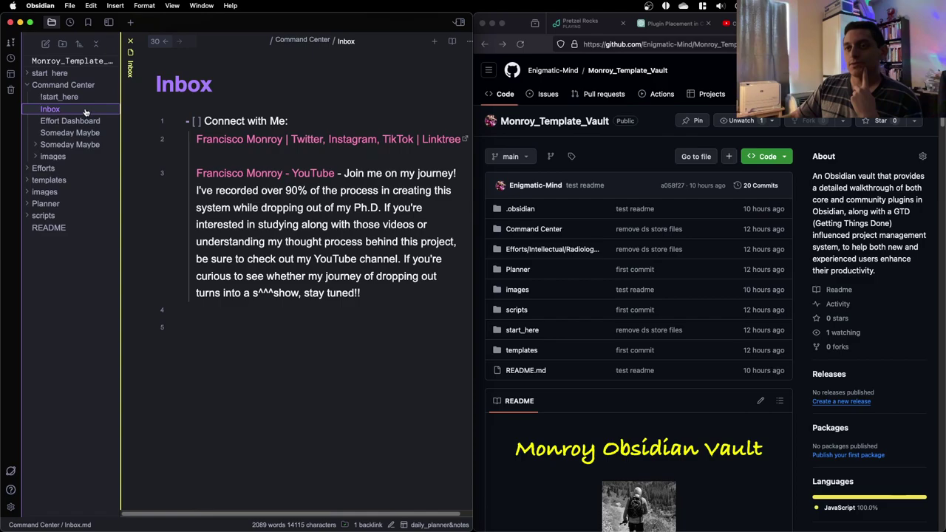
pyautogui.click(206, 155)
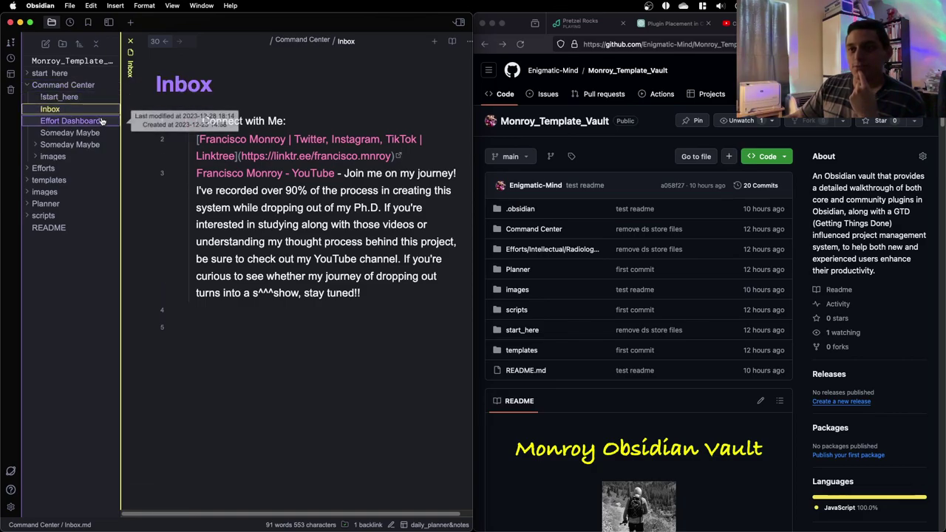
# Reopen the !start_here note in Command Center and skim it as far as the Day-to-Day Scheduling section
pyautogui.click(59, 97)
pyautogui.scroll(-10, 338, 247)
pyautogui.scroll(-15, 338, 247)
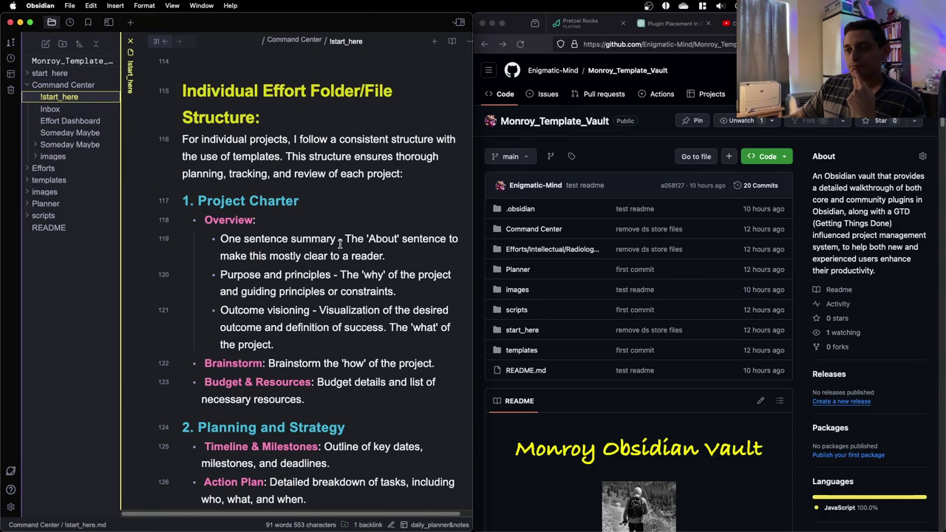
pyautogui.scroll(-15, 340, 244)
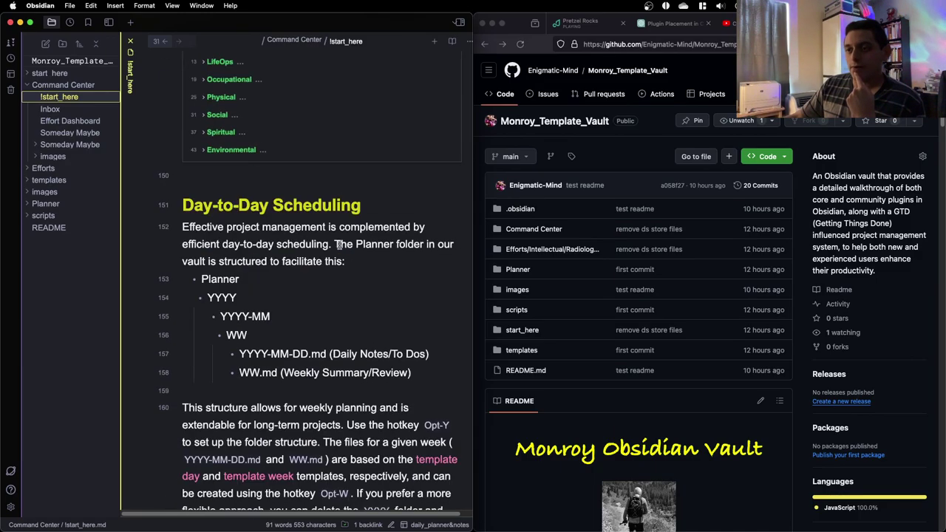
pyautogui.scroll(-5, 339, 245)
pyautogui.scroll(5, 339, 245)
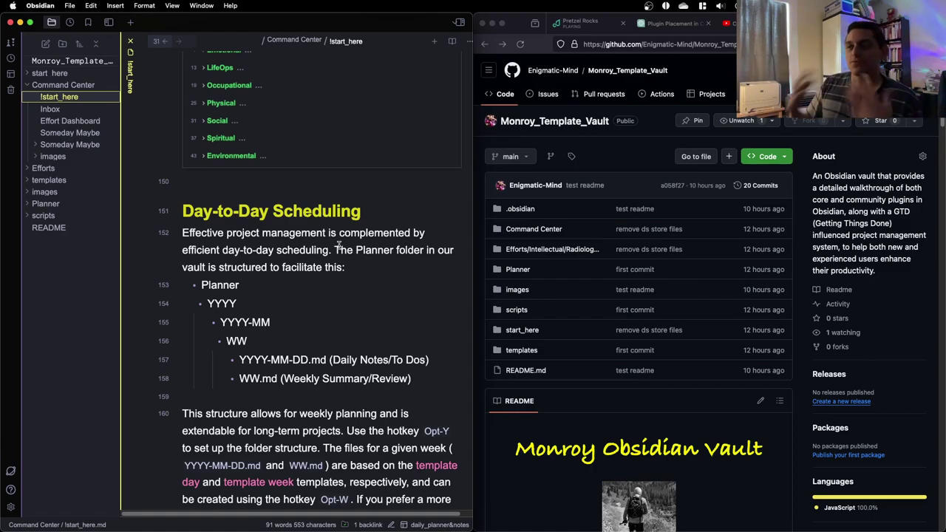
# Review the individual effort folder structure in the !start_here note, from Finalization & Archiving back to Project Charter
pyautogui.scroll(10, 339, 247)
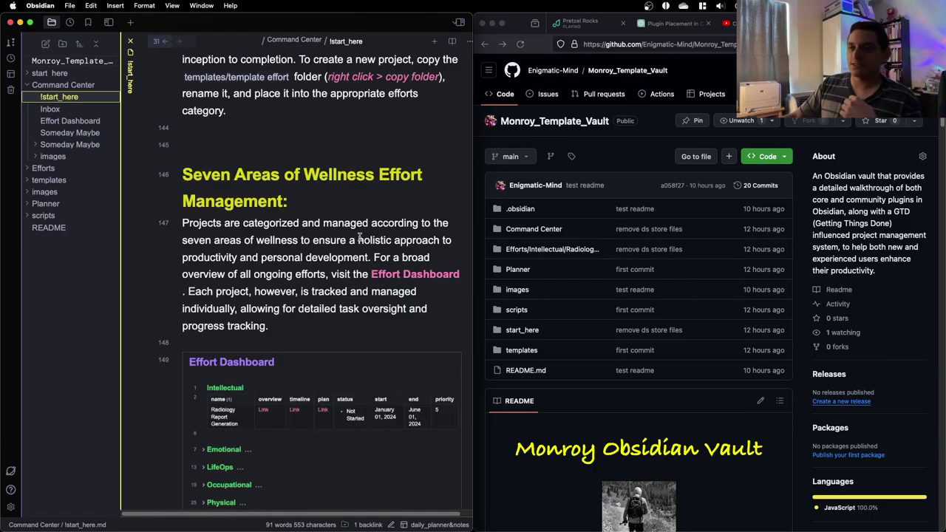
pyautogui.scroll(-1, 359, 236)
pyautogui.scroll(6, 355, 246)
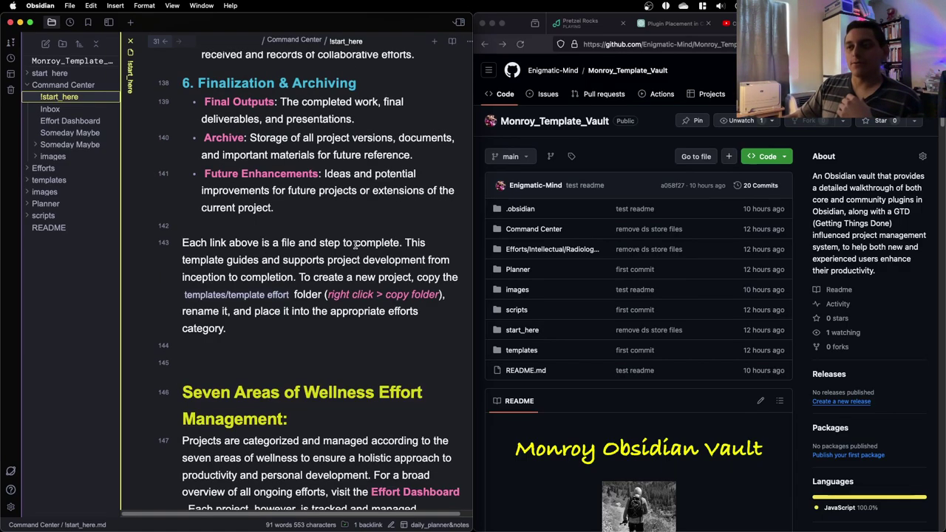
pyautogui.scroll(7, 354, 245)
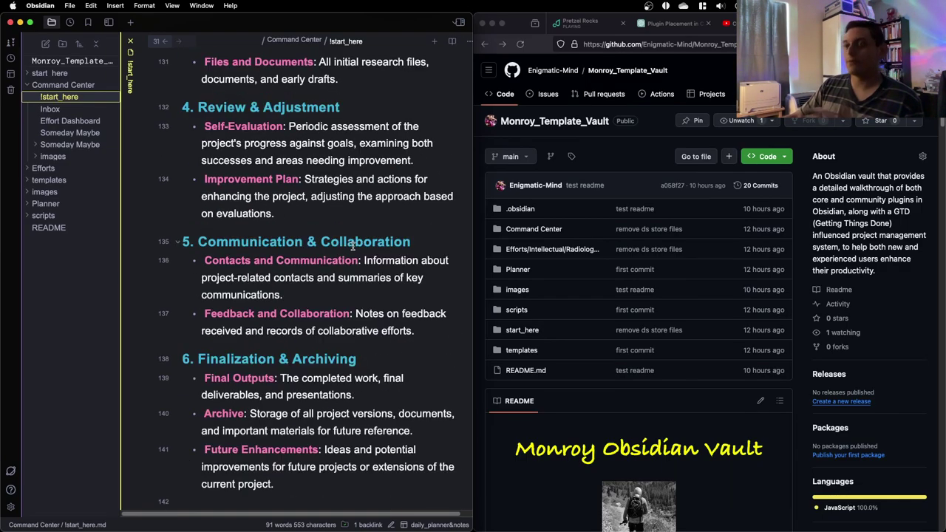
pyautogui.scroll(6, 352, 250)
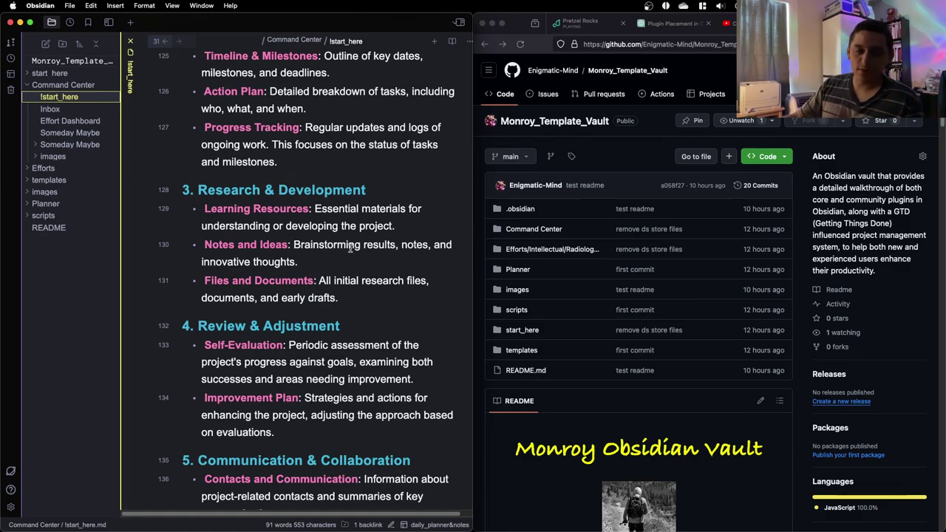
pyautogui.scroll(2, 349, 249)
pyautogui.scroll(5, 349, 249)
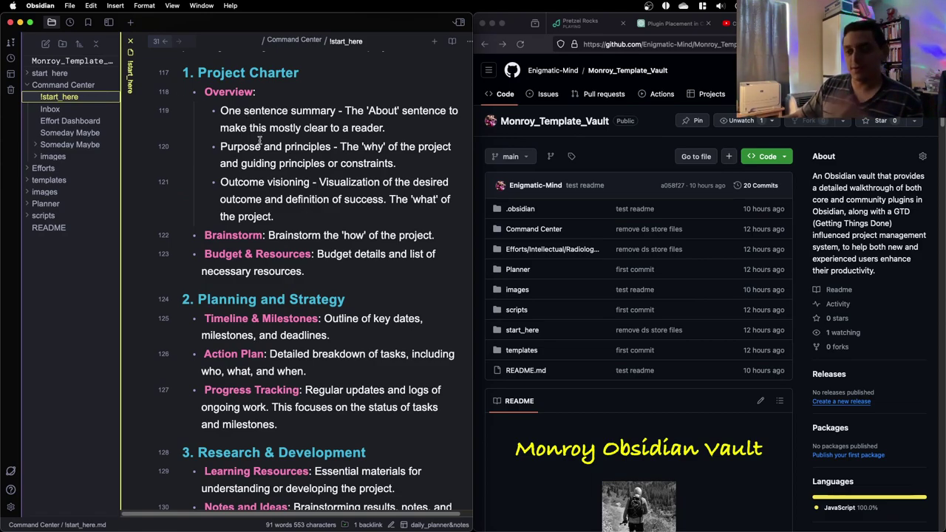
# Read from Planning and Strategy through the Seven Areas of Wellness Effort Management section and examine its embedded Effort Dashboard
pyautogui.scroll(-10, 260, 173)
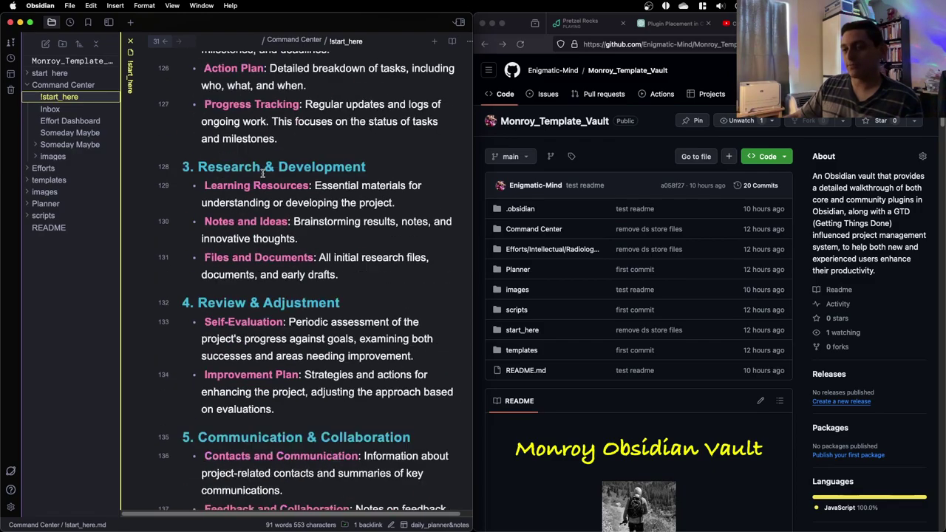
pyautogui.scroll(-1, 279, 262)
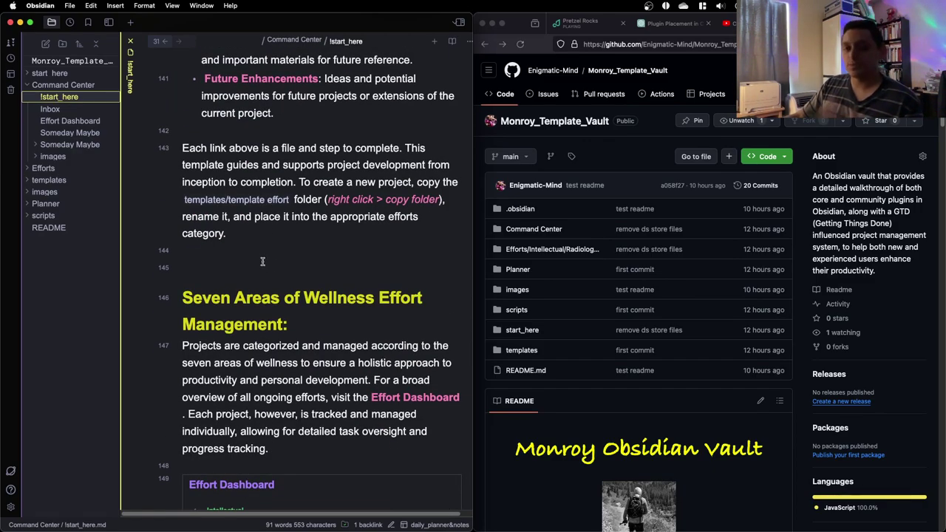
pyautogui.scroll(-4, 261, 260)
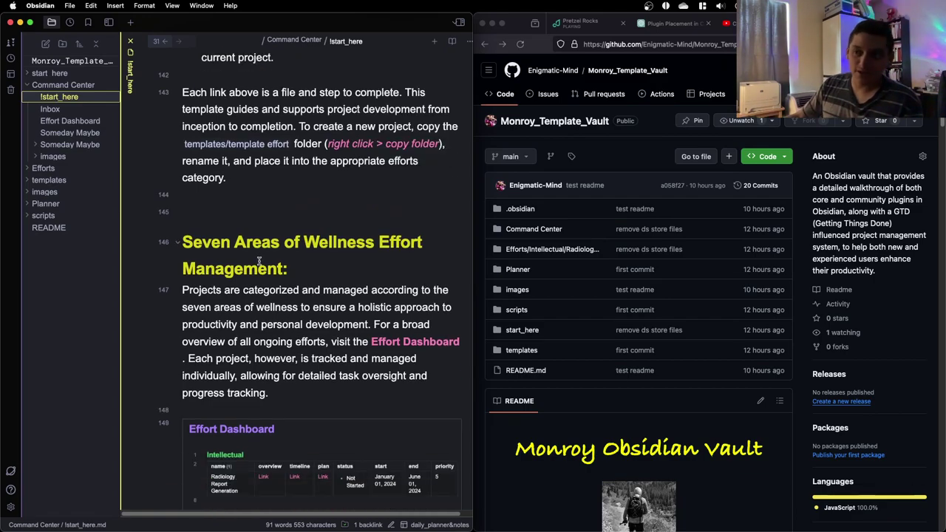
pyautogui.scroll(-4, 259, 260)
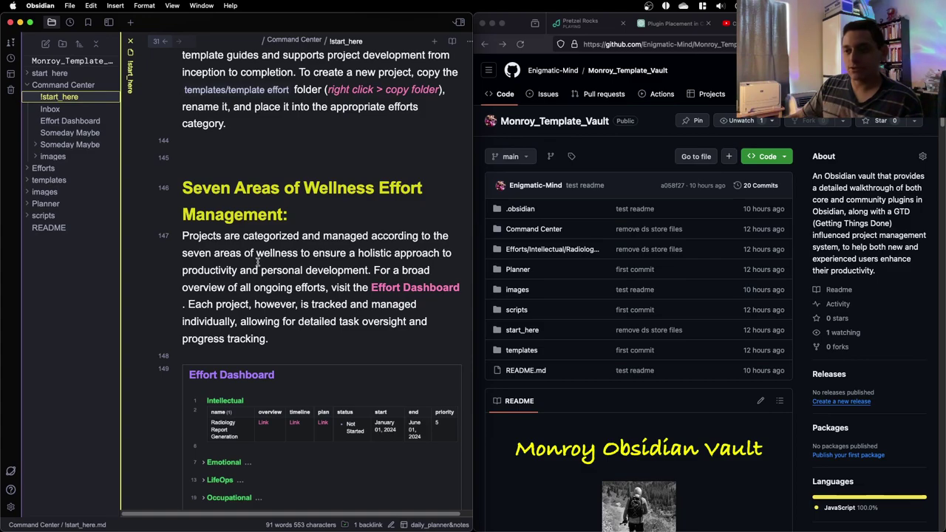
pyautogui.scroll(-1, 257, 263)
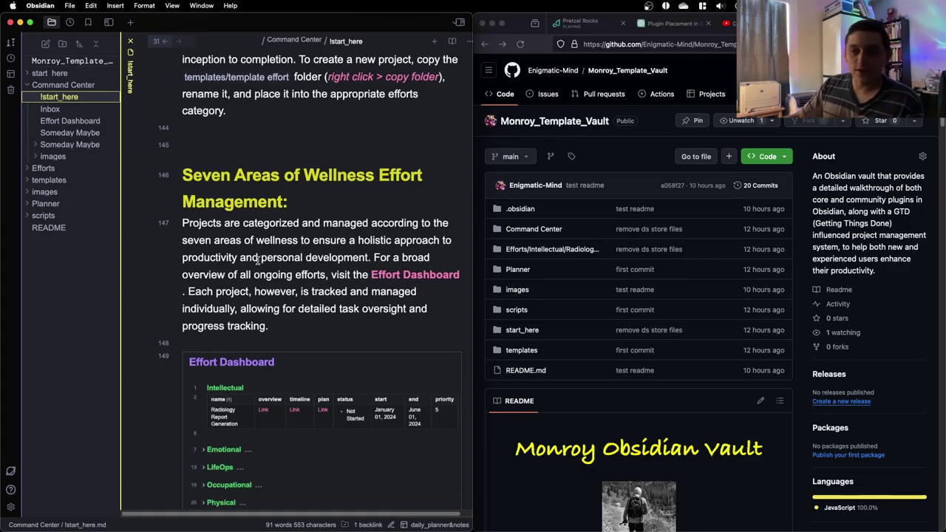
pyautogui.scroll(-6, 258, 261)
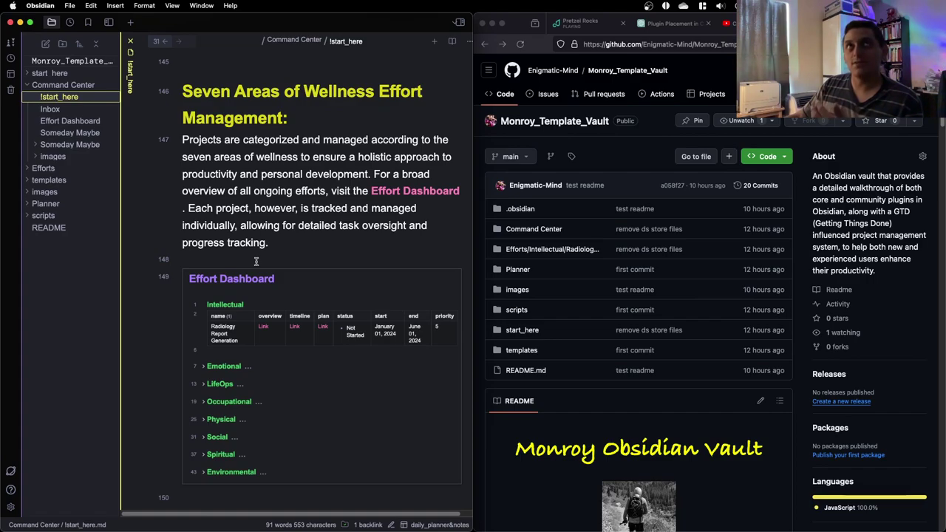
pyautogui.scroll(-8, 255, 260)
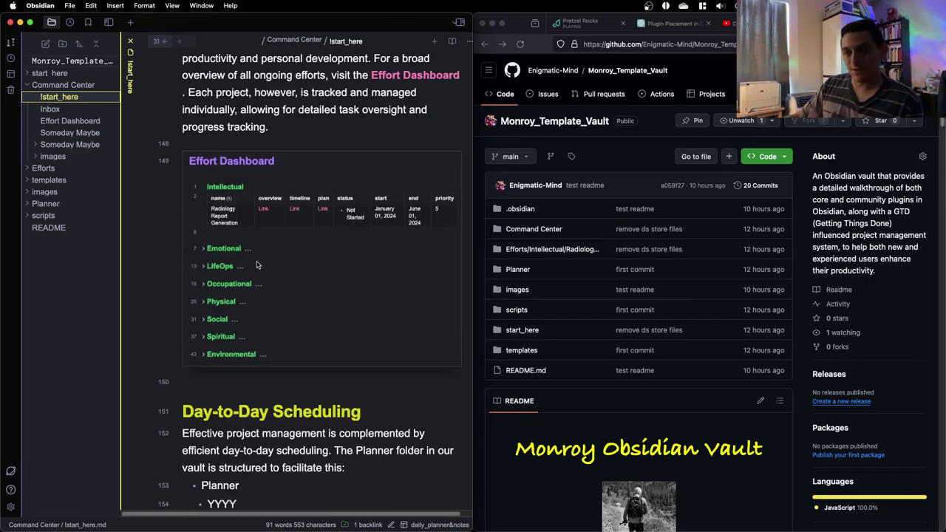
pyautogui.scroll(-1, 257, 265)
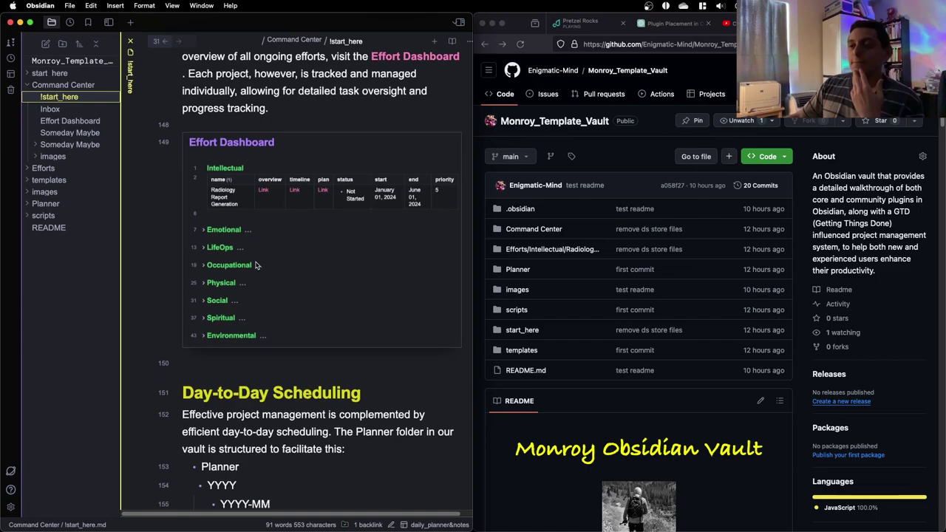
pyautogui.scroll(4, 256, 266)
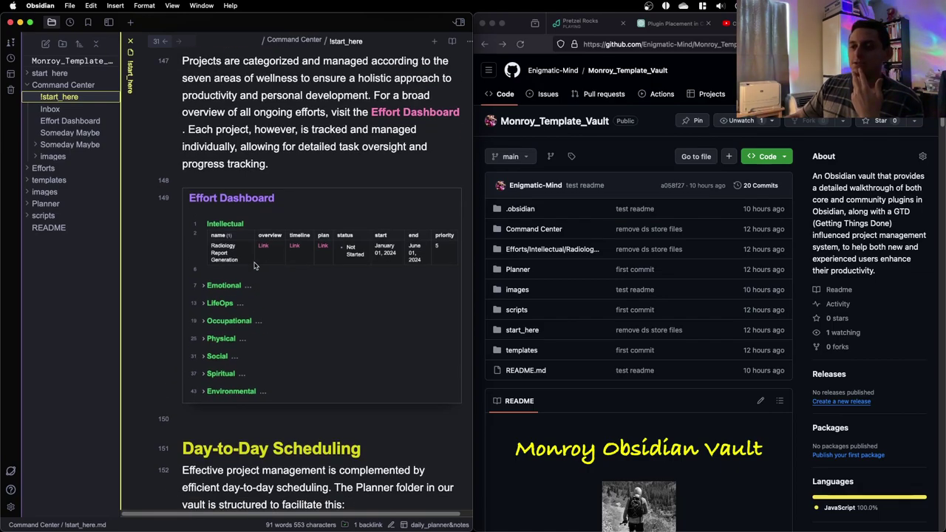
# Examine the wellness categories in the Effort Dashboard and the start of the Day-to-Day Scheduling section
pyautogui.scroll(-2, 255, 266)
pyautogui.scroll(-3, 237, 222)
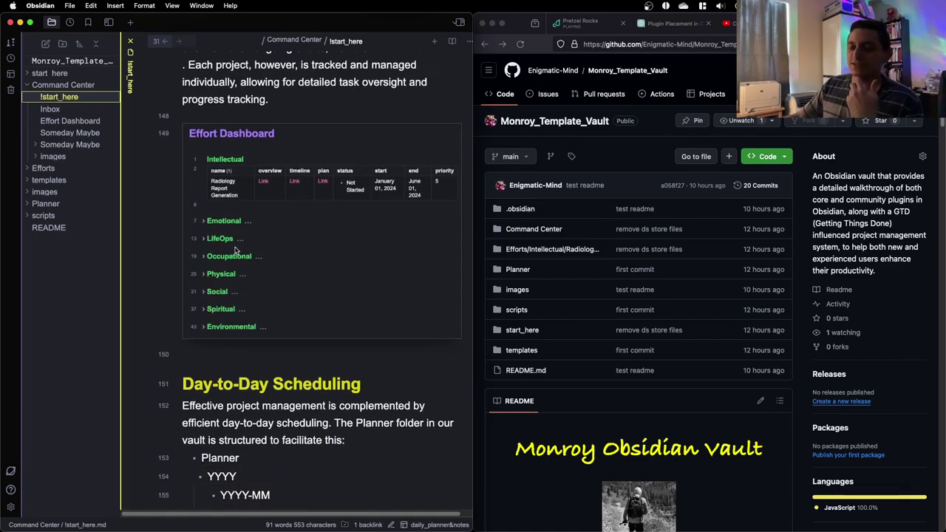
pyautogui.scroll(-5, 238, 253)
pyautogui.scroll(-1, 244, 256)
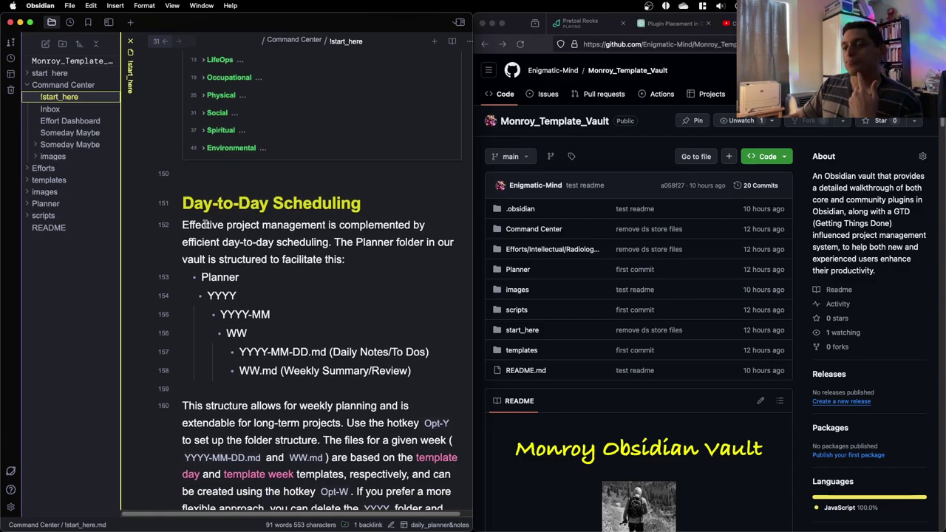
pyautogui.scroll(2, 205, 227)
pyautogui.scroll(4, 205, 227)
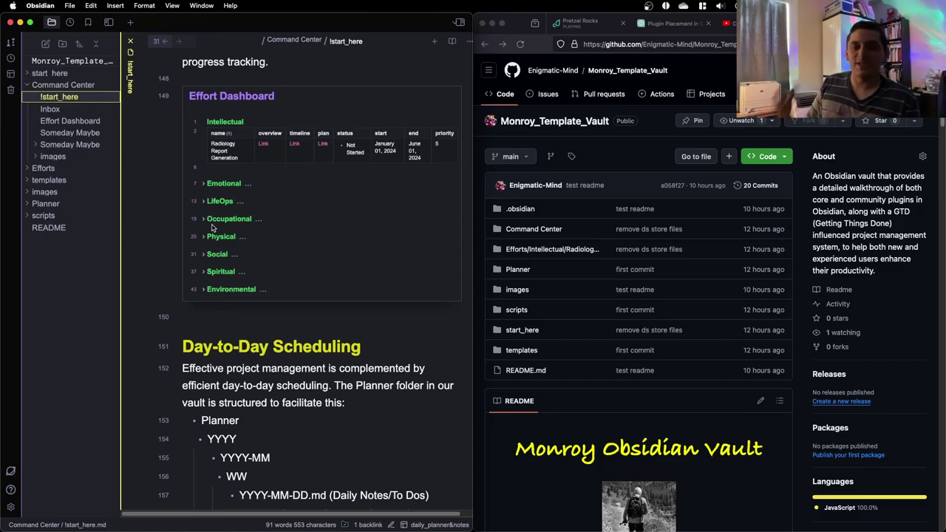
pyautogui.scroll(-3, 222, 237)
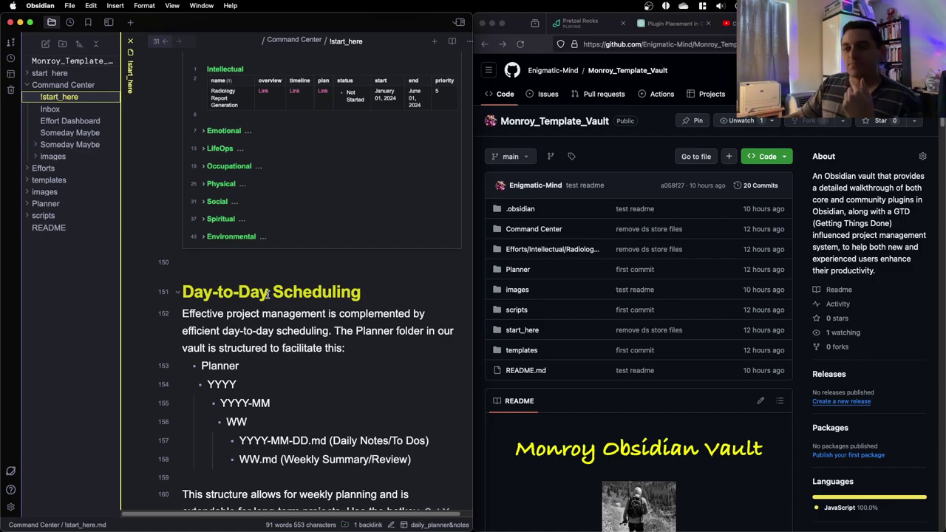
pyautogui.scroll(-3, 270, 294)
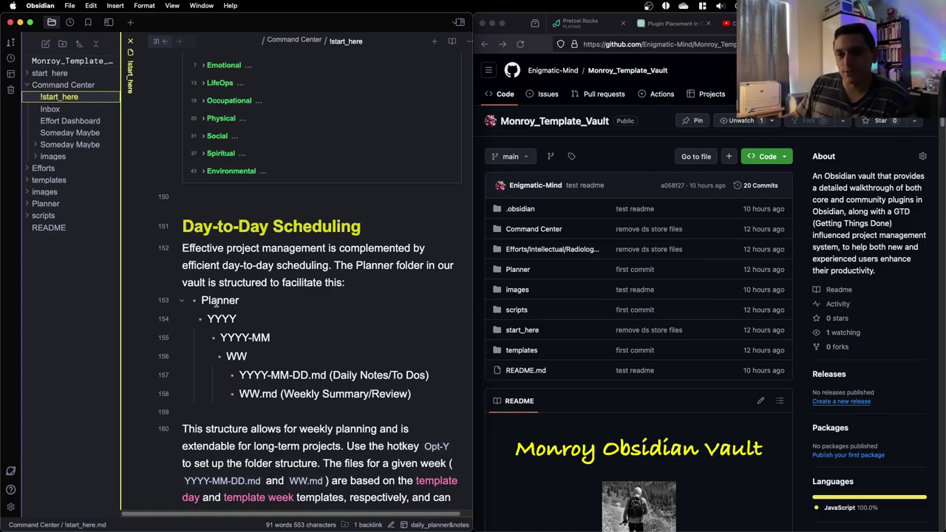
# Highlight Planner and YYYY in the scheduling outline, and expand the Planner folder in the file tree to show its year folders
pyautogui.doubleClick(222, 303)
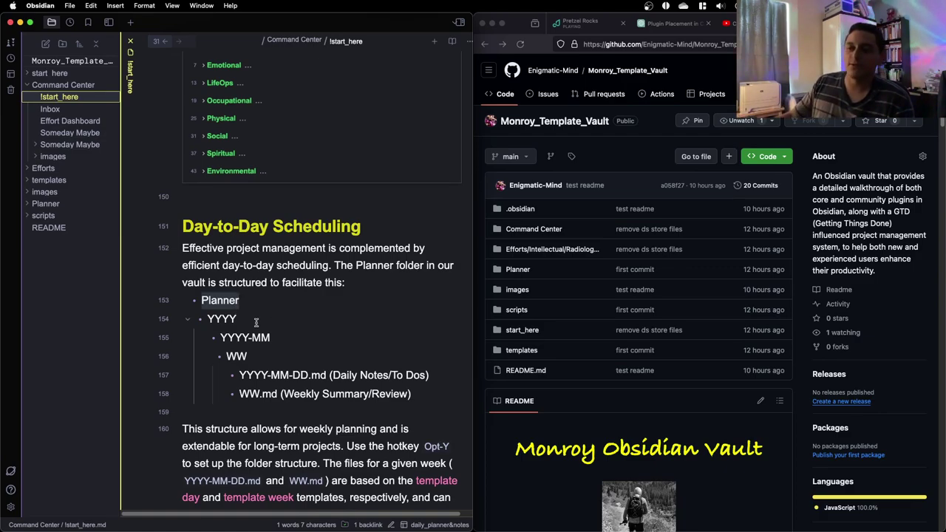
pyautogui.doubleClick(223, 320)
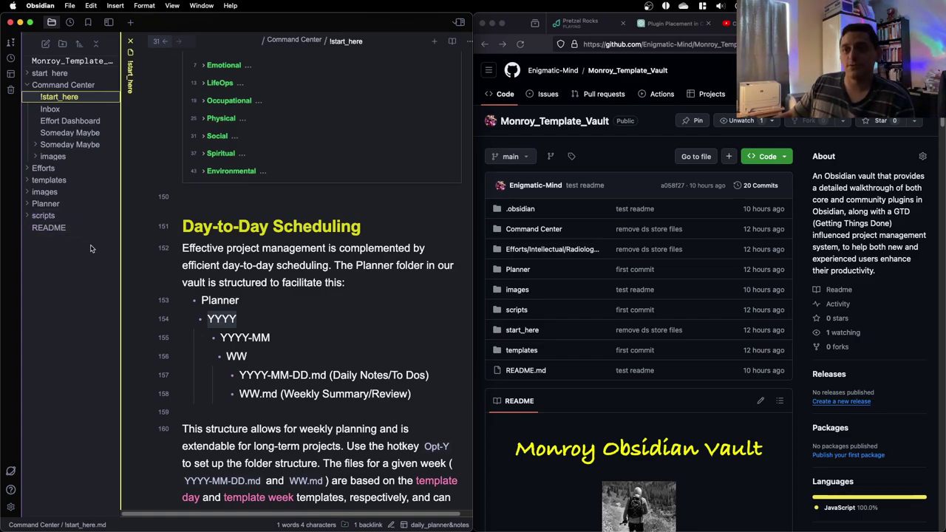
pyautogui.click(48, 203)
pyautogui.click(66, 228)
pyautogui.click(74, 230)
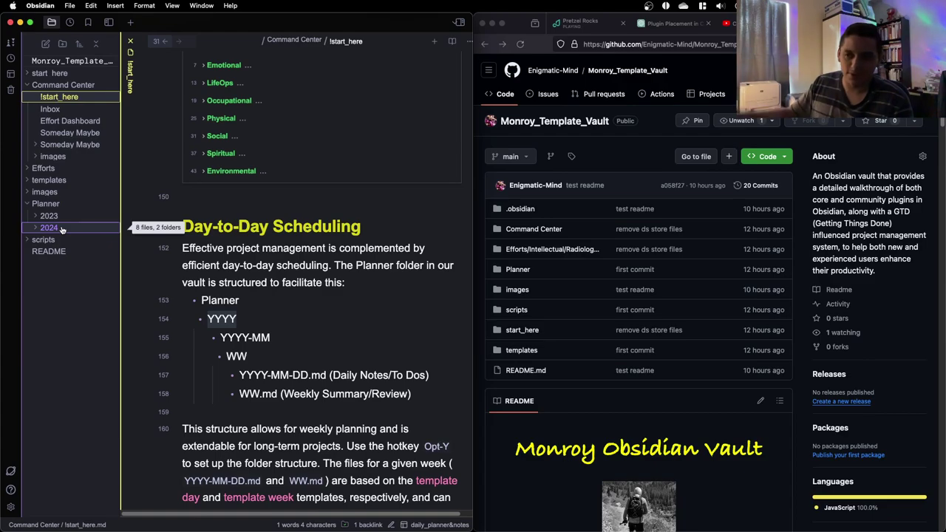
# Expand the 2023 folder inside Planner and its 2023-12 subfolder to compare them with the YYYY-MM outline level
pyautogui.scroll(-4, 207, 223)
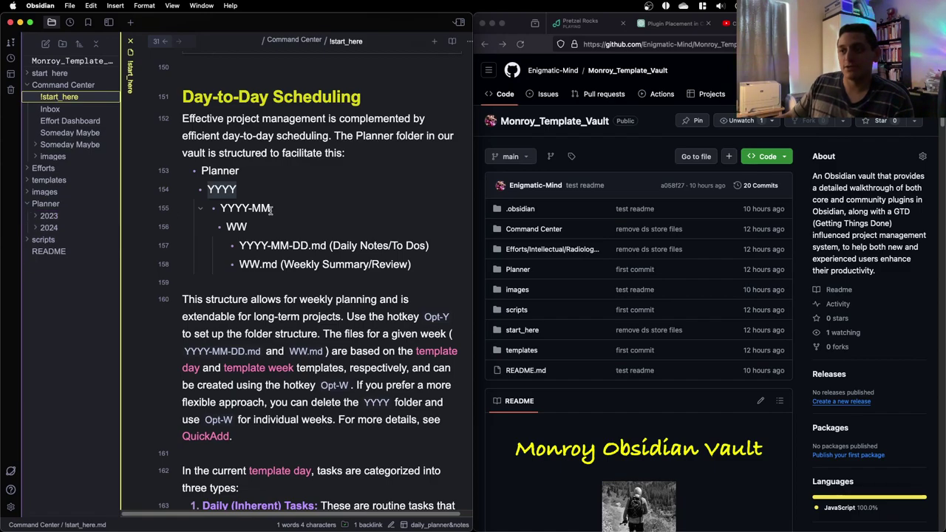
pyautogui.click(49, 215)
pyautogui.click(65, 228)
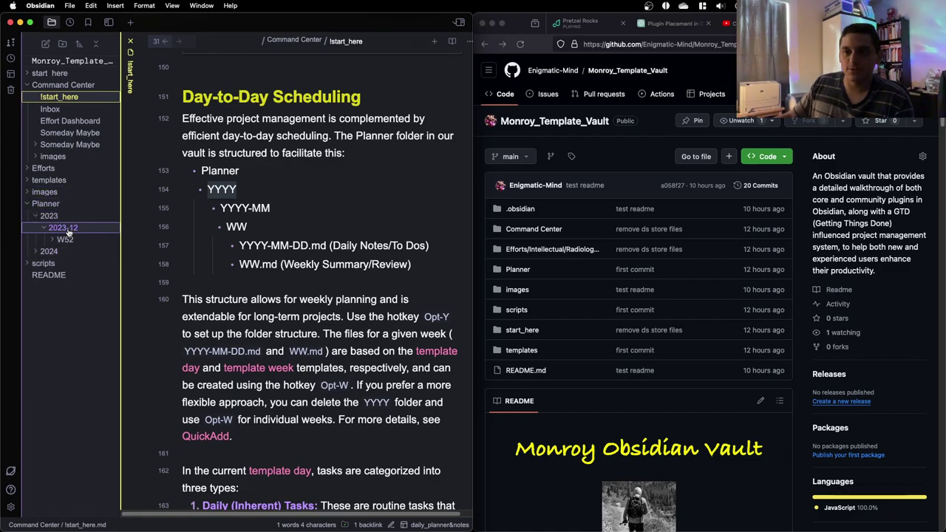
# Highlight WW, the word Daily and the words Weekly Summary in turn in the Planner folder outline
pyautogui.click(231, 226)
pyautogui.doubleClick(231, 227)
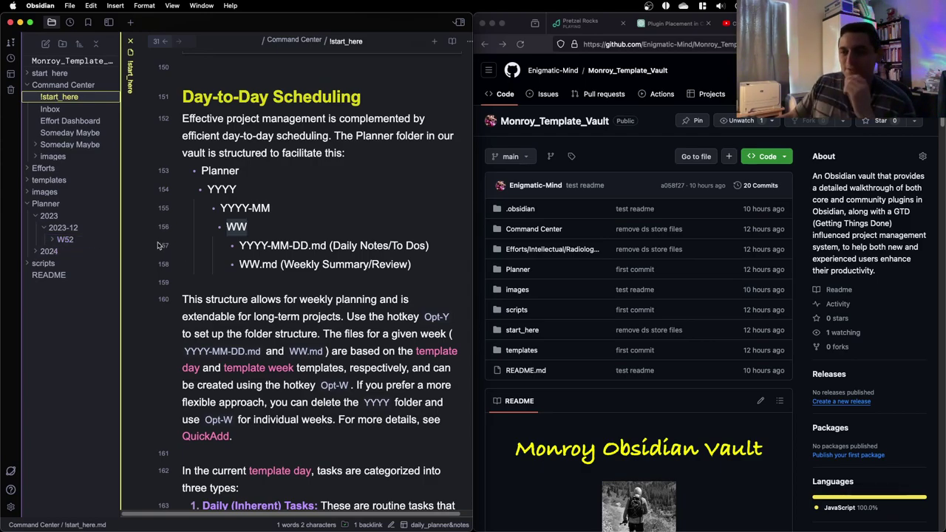
pyautogui.scroll(-1, 245, 236)
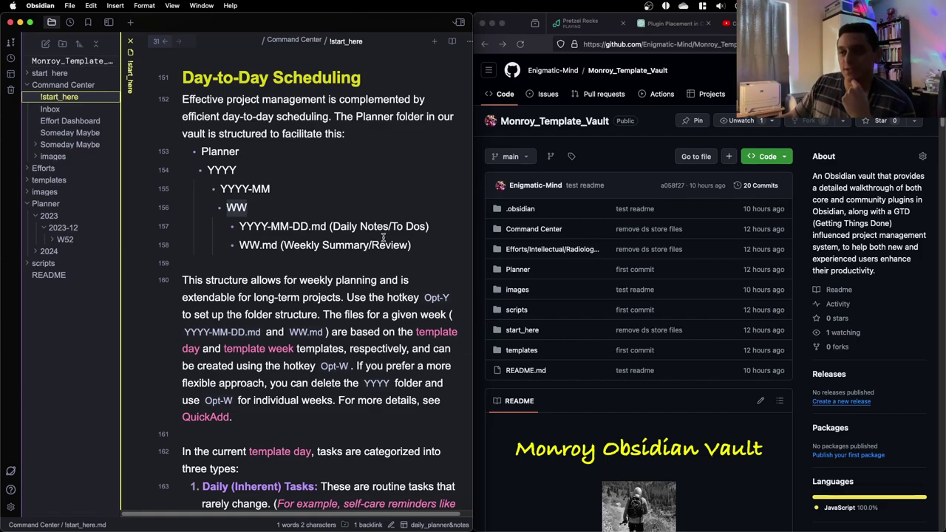
pyautogui.doubleClick(345, 227)
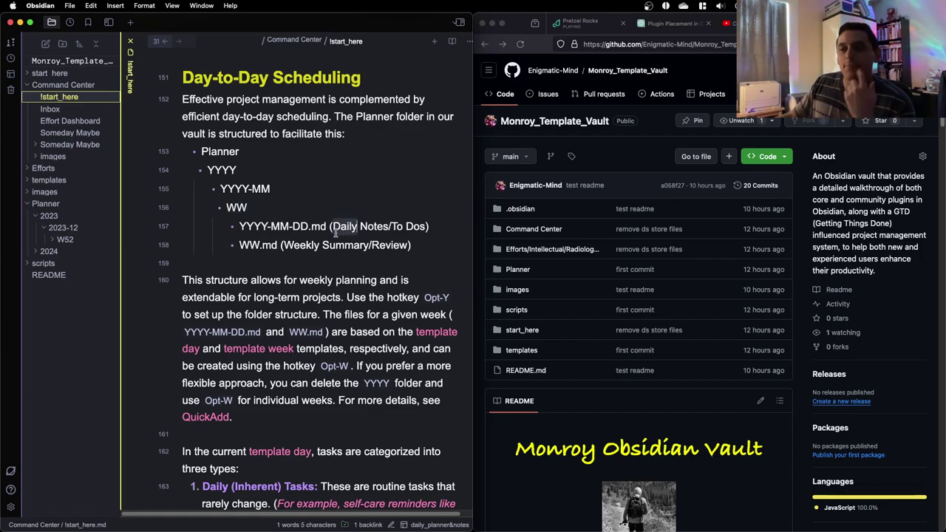
pyautogui.moveTo(284, 244); pyautogui.dragTo(369, 246)
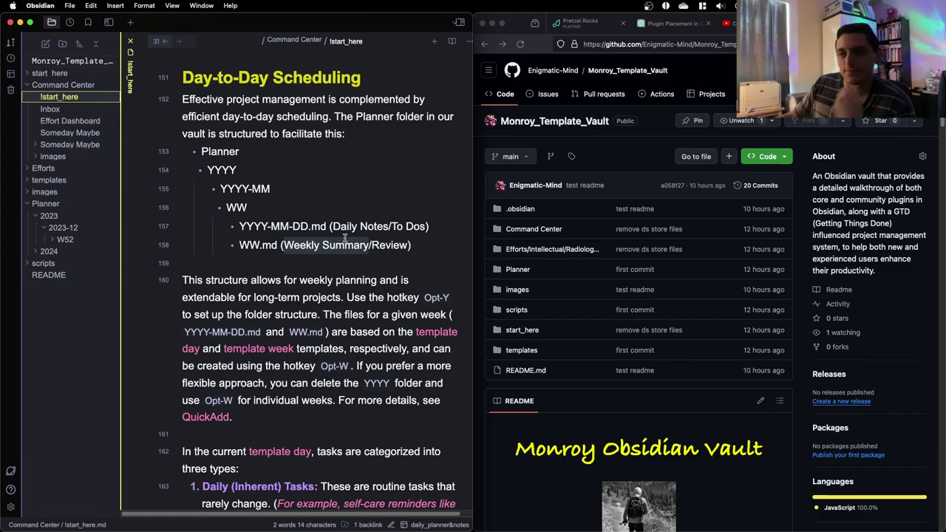
# Expand the scripts folder, view script_one.js and script_two.js in its Finder window, and return to the !start_here note in Obsidian
pyautogui.scroll(-1, 334, 238)
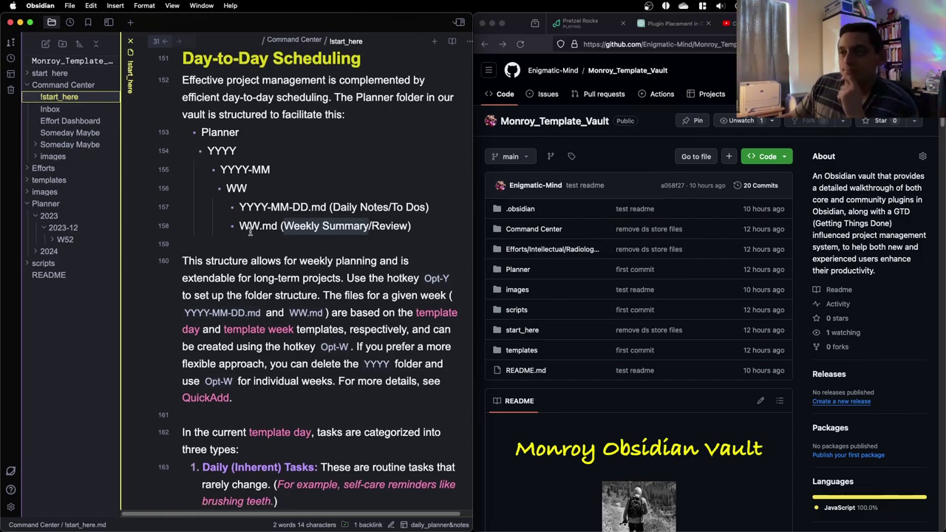
pyautogui.scroll(-2, 240, 228)
pyautogui.scroll(-1, 239, 224)
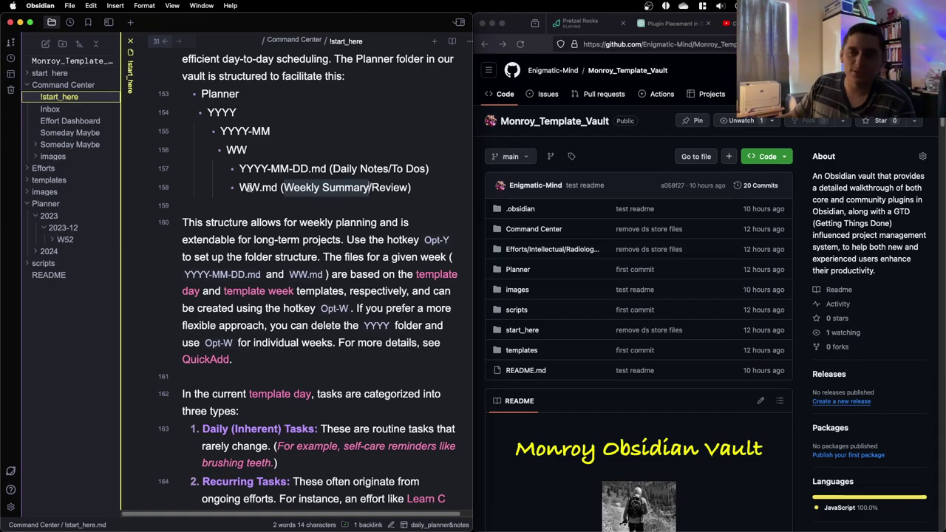
pyautogui.scroll(-1, 249, 189)
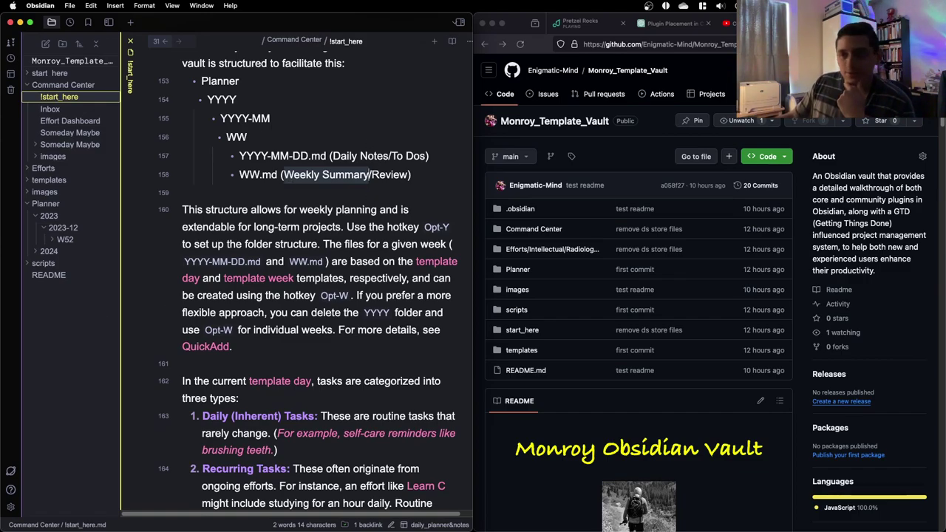
pyautogui.click(58, 264)
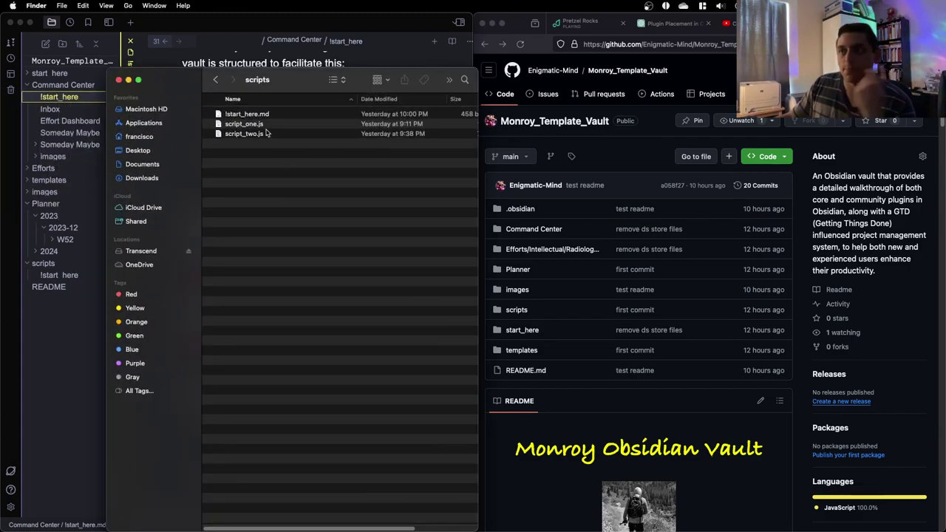
pyautogui.click(316, 126)
pyautogui.click(296, 134)
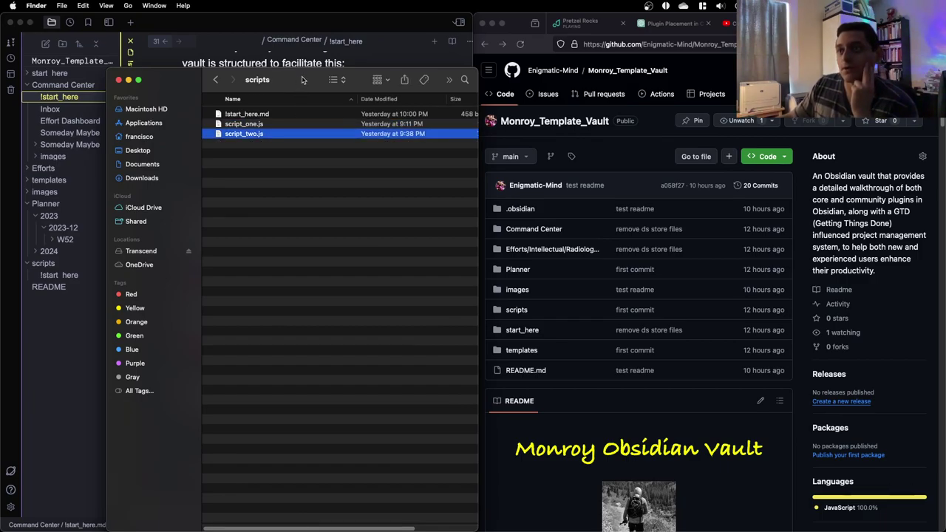
pyautogui.click(187, 79)
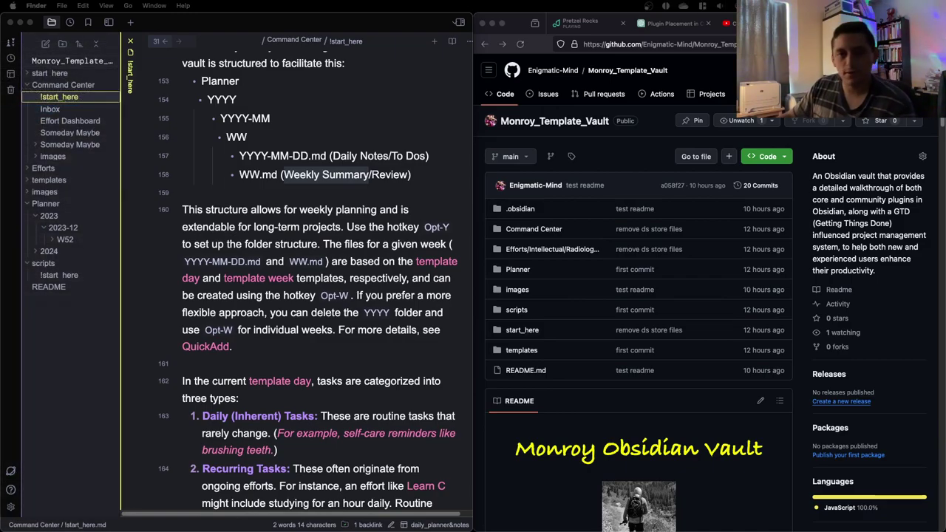
pyautogui.hotkey('ctrl', 'Up')
pyautogui.hotkey('ctrl', 'Up')
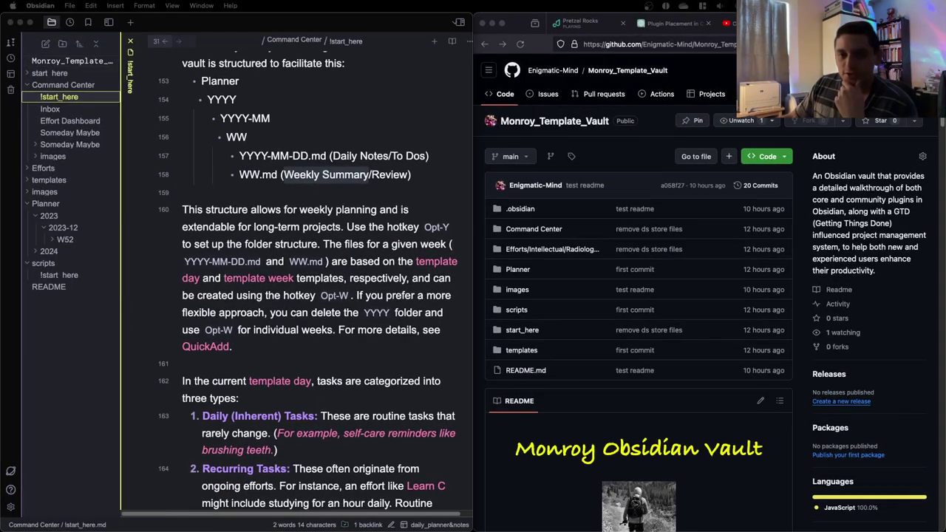
pyautogui.click(303, 255)
# Highlight the YYYY, YYYY-MM and WW folder levels in the Planner outline
pyautogui.scroll(-1, 306, 256)
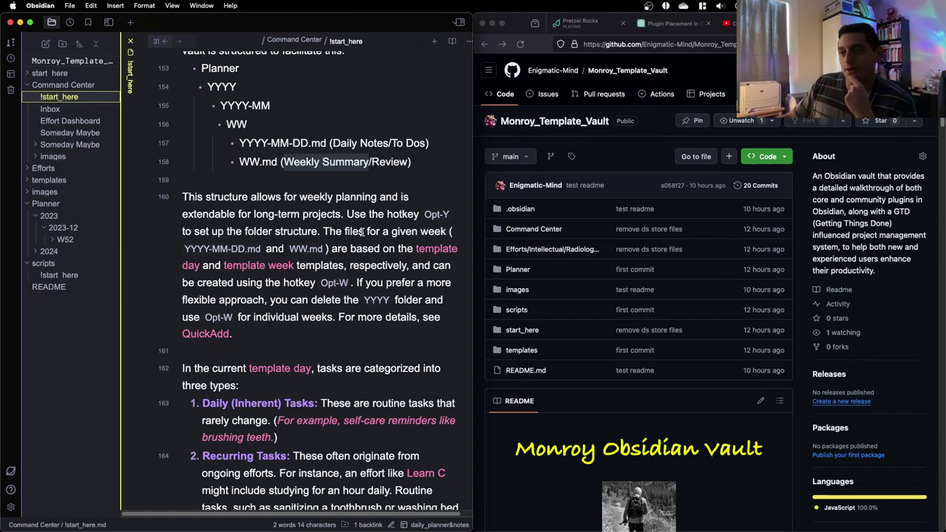
pyautogui.scroll(2, 363, 233)
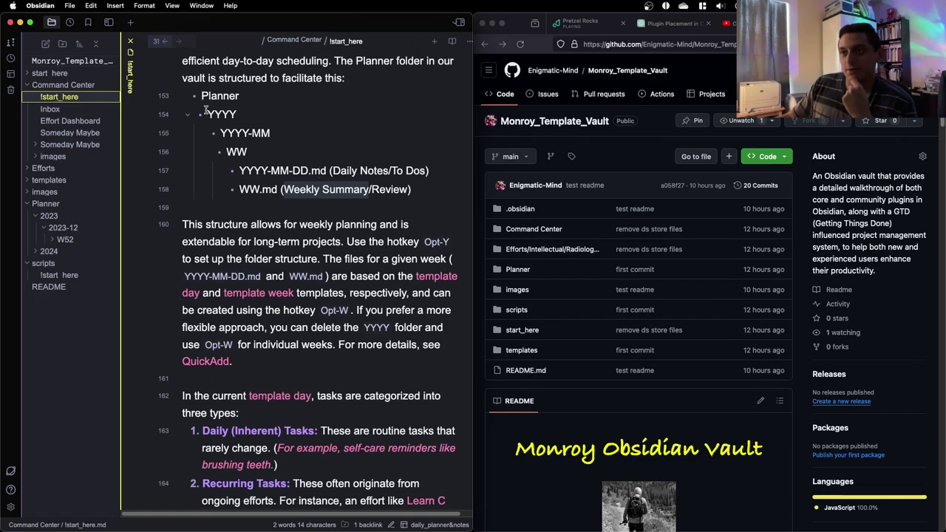
pyautogui.moveTo(207, 114); pyautogui.dragTo(278, 138)
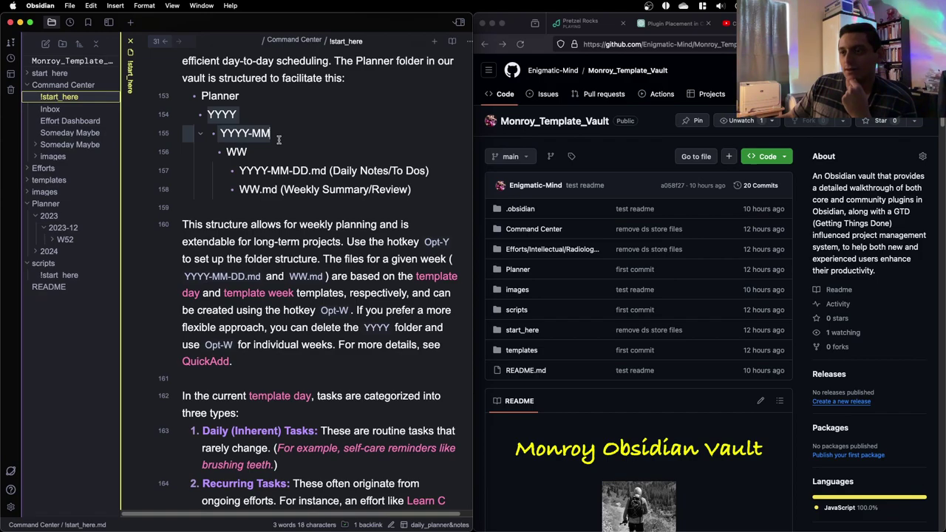
pyautogui.moveTo(283, 153); pyautogui.dragTo(210, 112)
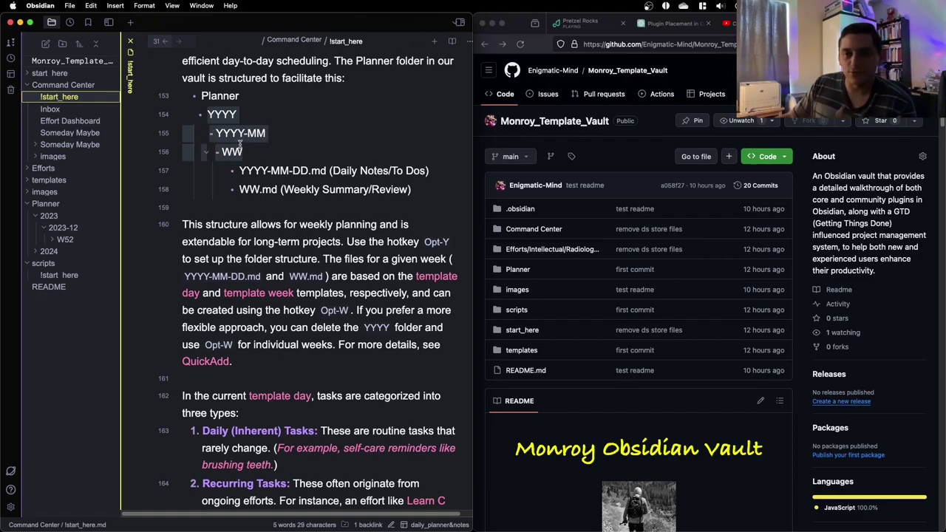
pyautogui.click(362, 274)
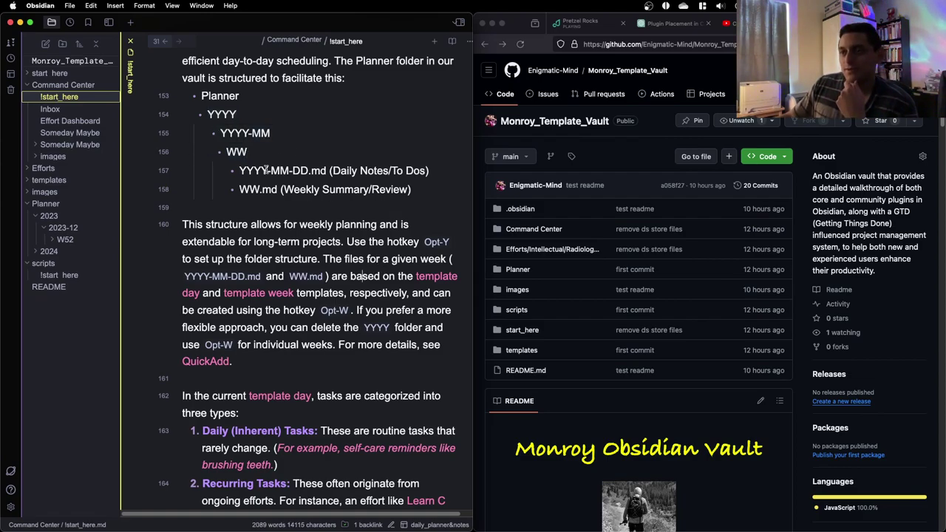
# Highlight the YYYY-MM-DD.md (Daily Notes/To Dos) and WW.md (Weekly Summary/Review) lines, first together and then separately
pyautogui.moveTo(240, 170); pyautogui.dragTo(411, 191)
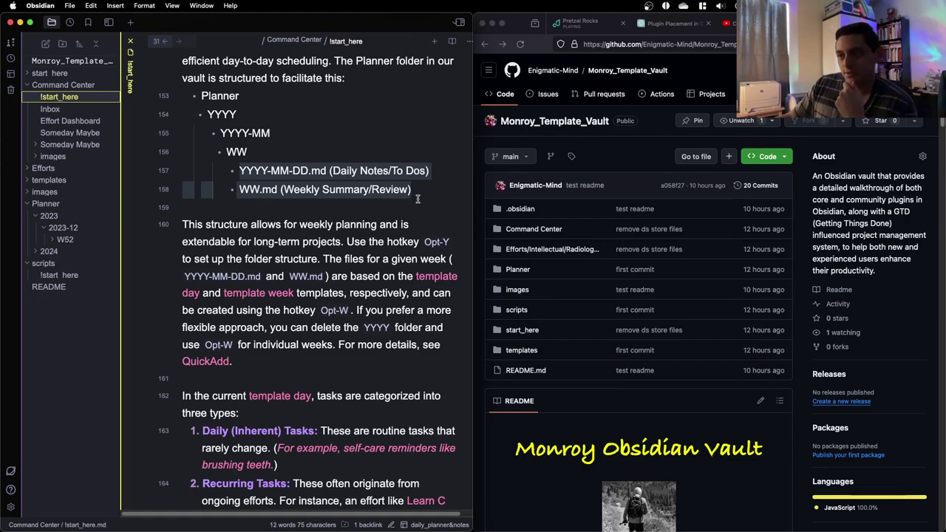
pyautogui.click(239, 170)
pyautogui.moveTo(239, 170); pyautogui.dragTo(439, 166)
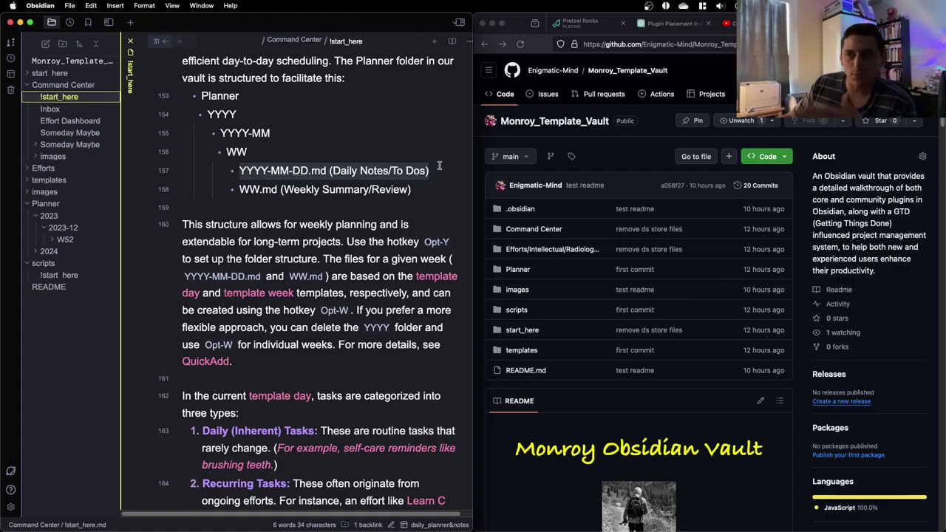
pyautogui.moveTo(240, 190); pyautogui.dragTo(456, 186)
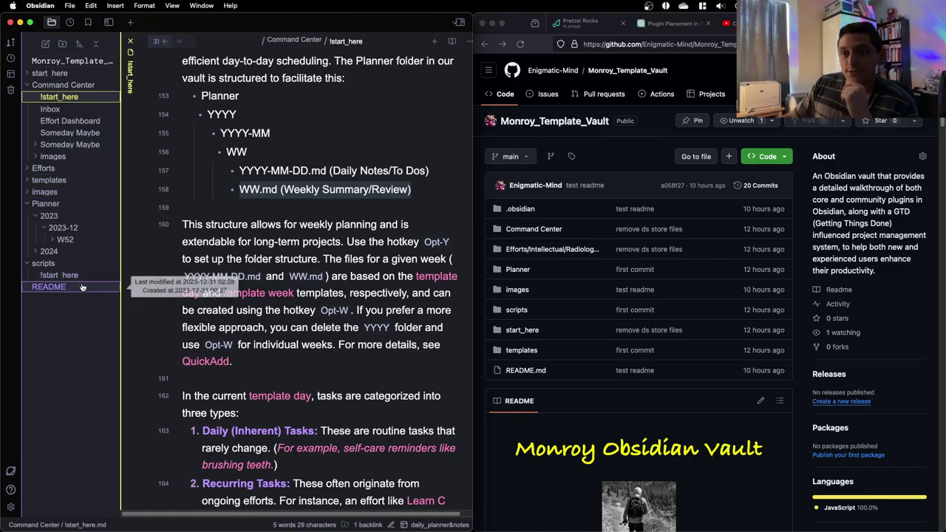
# Expand the templates folder, open the template day note and examine its Daily Tasks and Recurring Effort Tasks sections
pyautogui.click(73, 180)
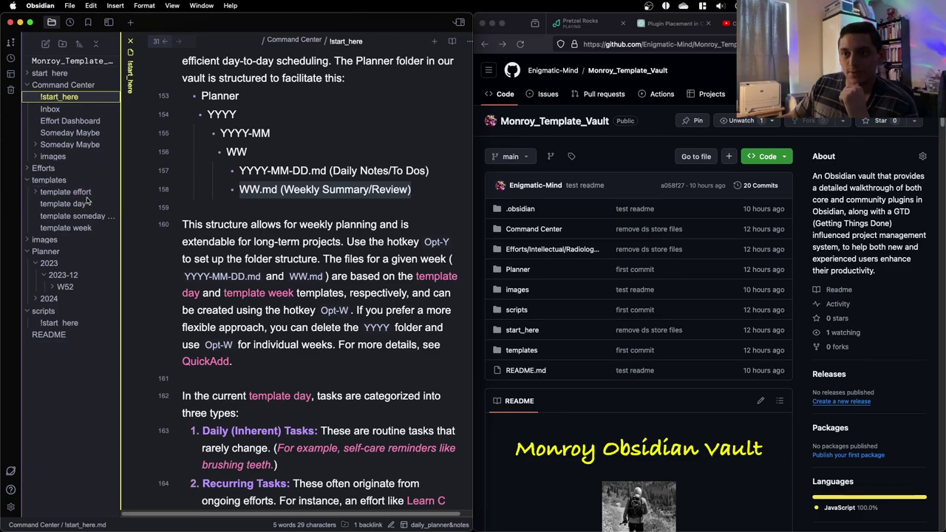
pyautogui.click(82, 203)
pyautogui.scroll(-3, 371, 287)
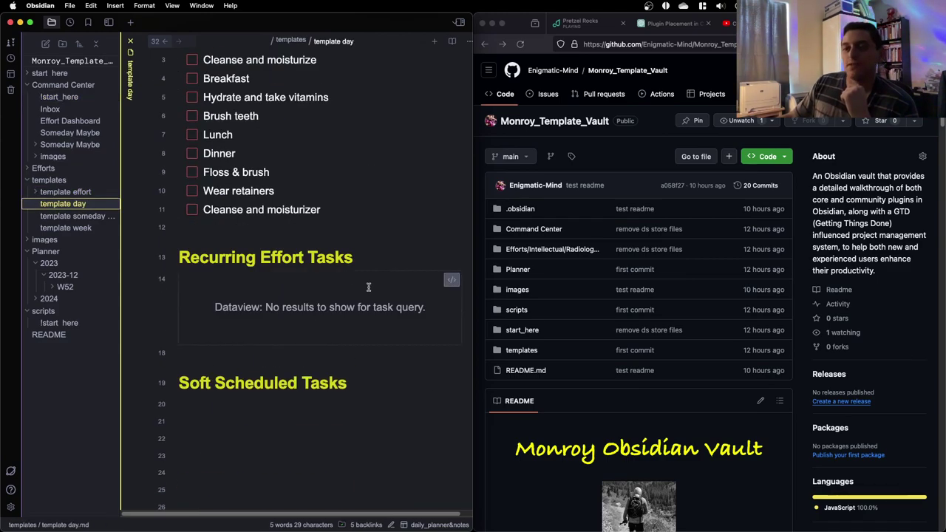
pyautogui.scroll(3, 289, 296)
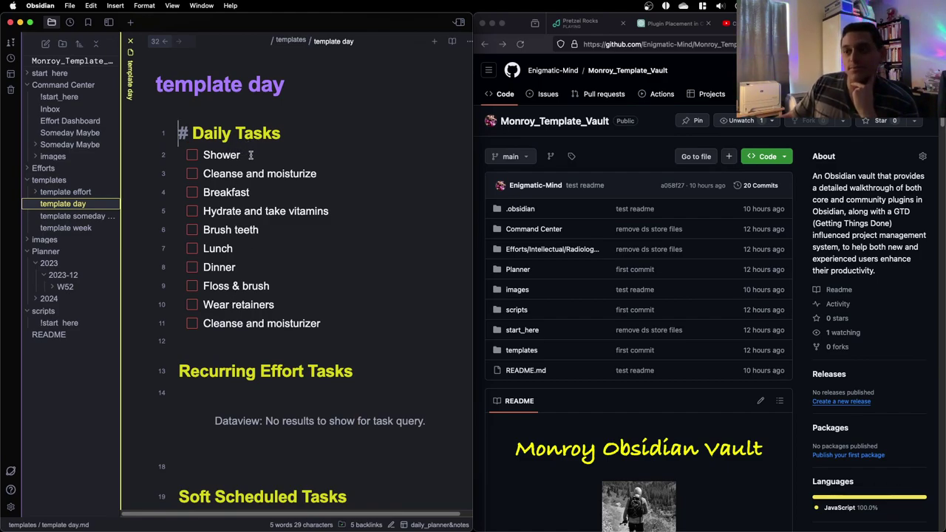
pyautogui.scroll(-3, 304, 339)
pyautogui.scroll(3, 313, 388)
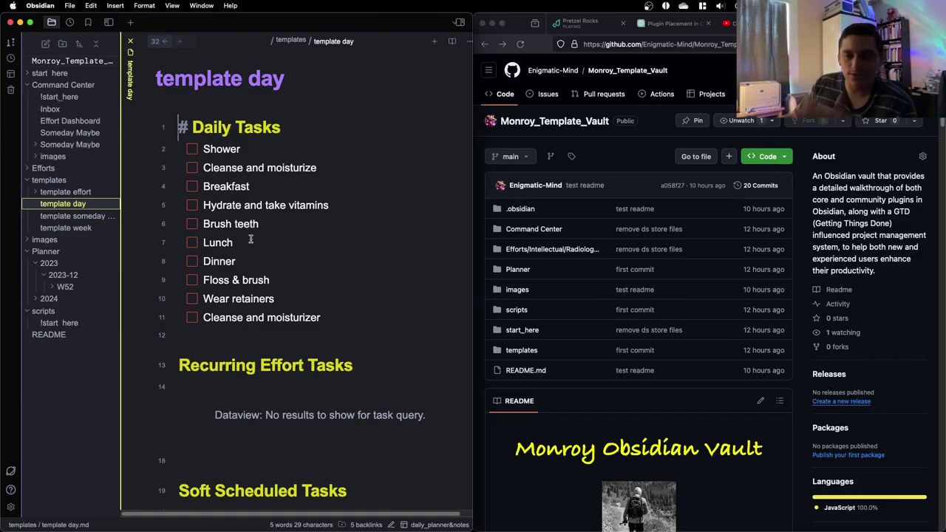
pyautogui.scroll(-2, 284, 281)
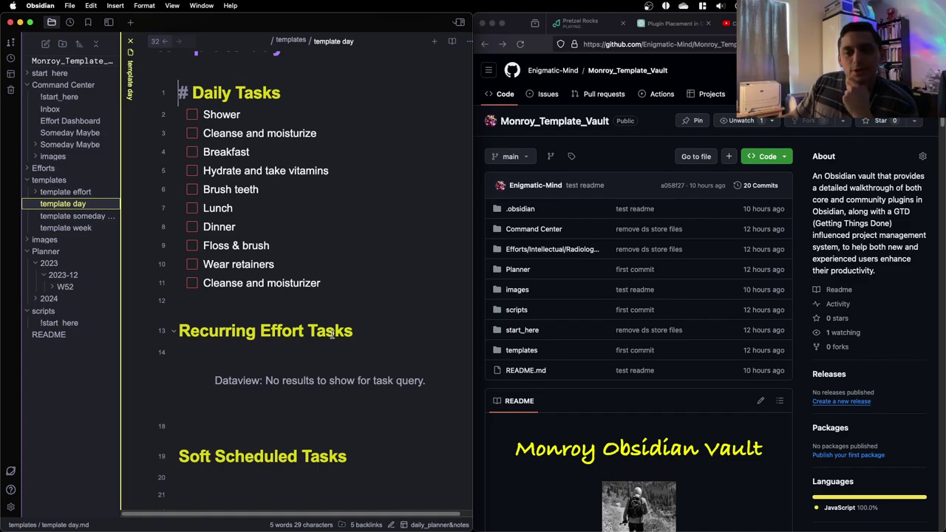
pyautogui.scroll(-1, 323, 340)
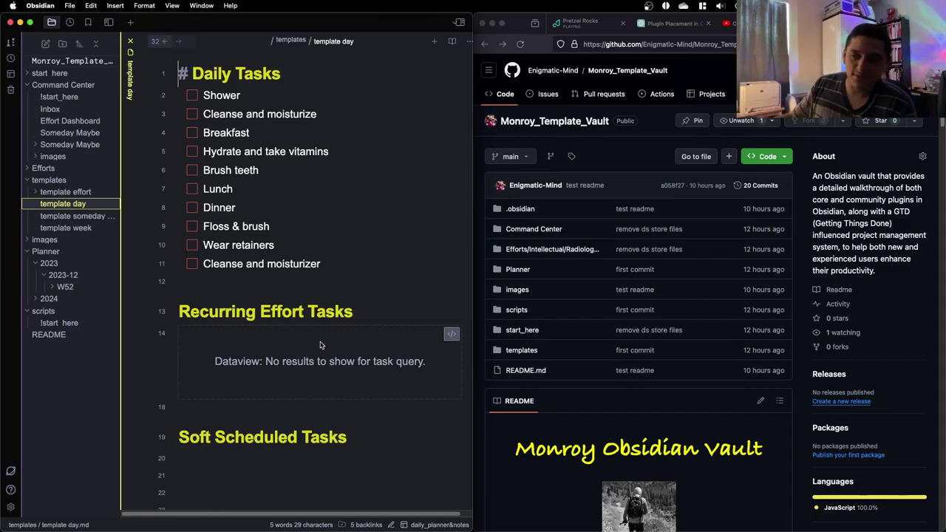
# Show the source of the Dataview task query under Recurring Effort Tasks and review its conditions
pyautogui.click(321, 408)
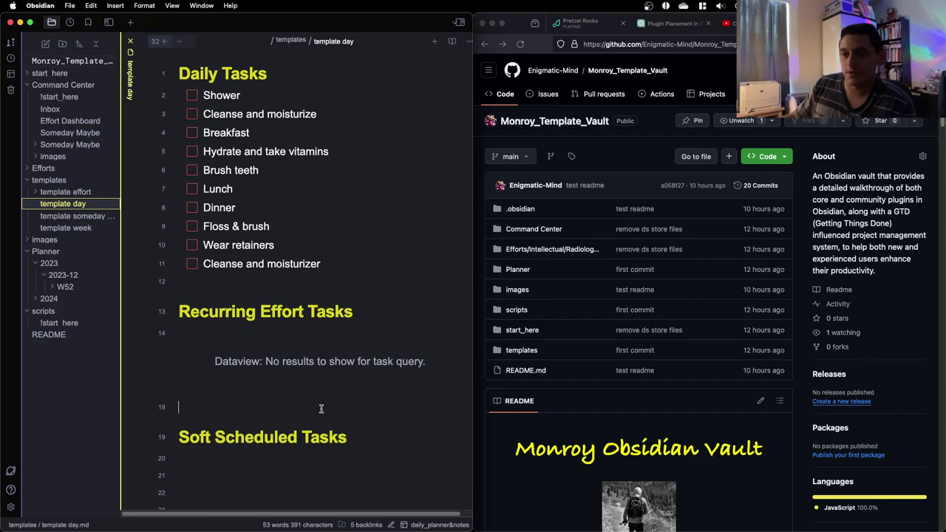
pyautogui.press('Up')
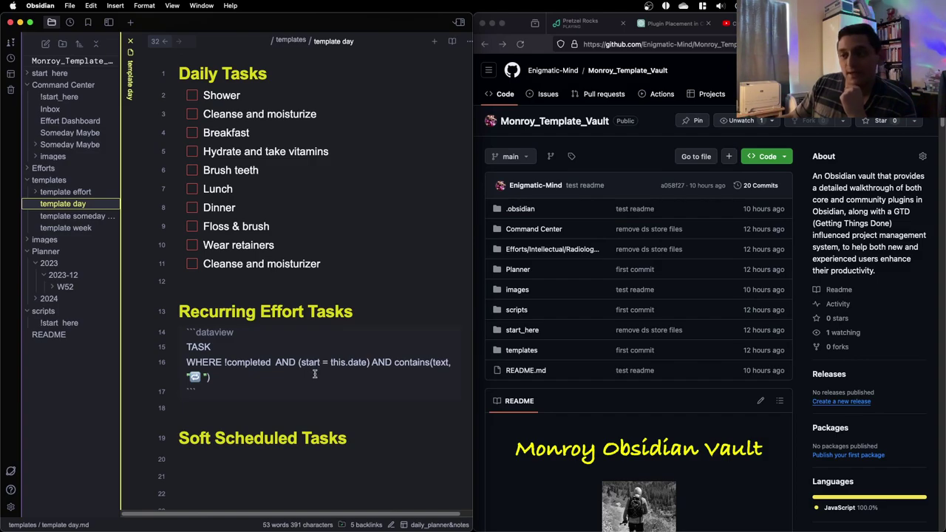
pyautogui.write(')')
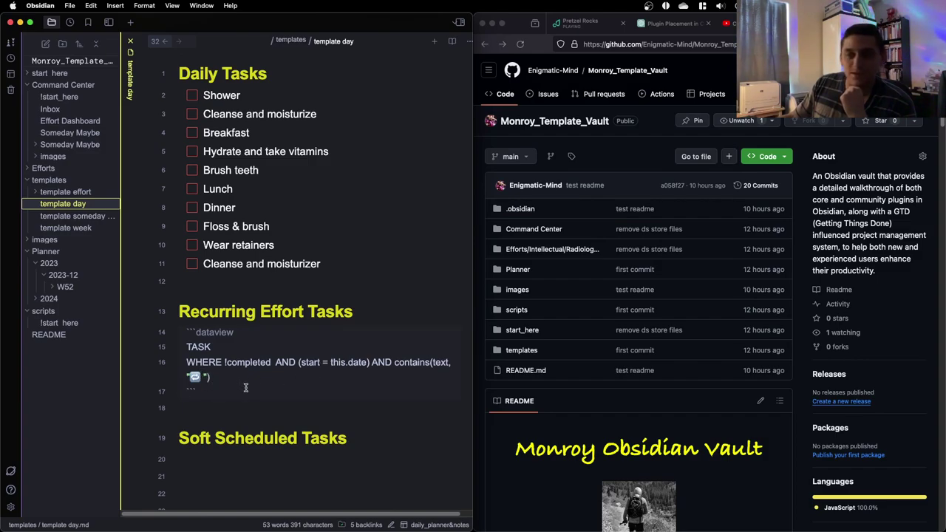
pyautogui.click(260, 414)
# Examine the Soft Scheduled Tasks section of the template day note and open the template week note
pyautogui.scroll(-3, 256, 407)
pyautogui.click(259, 388)
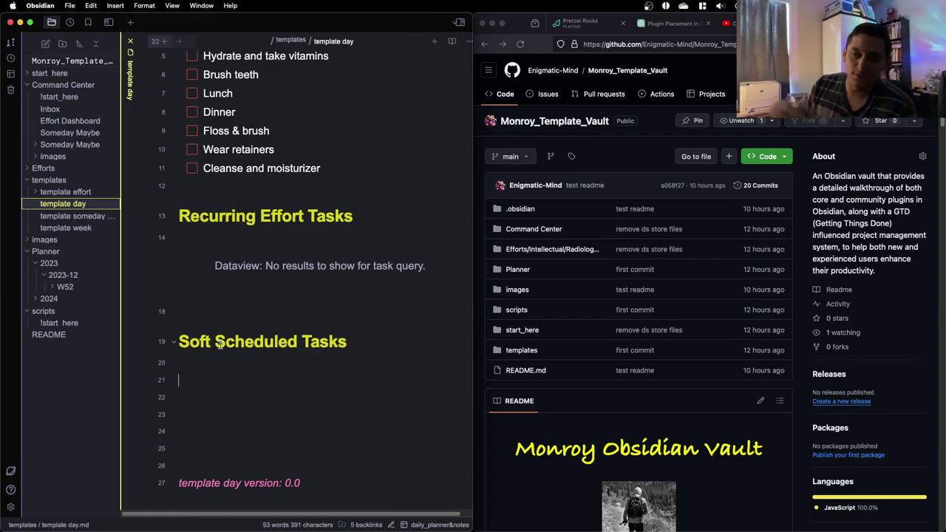
pyautogui.scroll(-1, 242, 333)
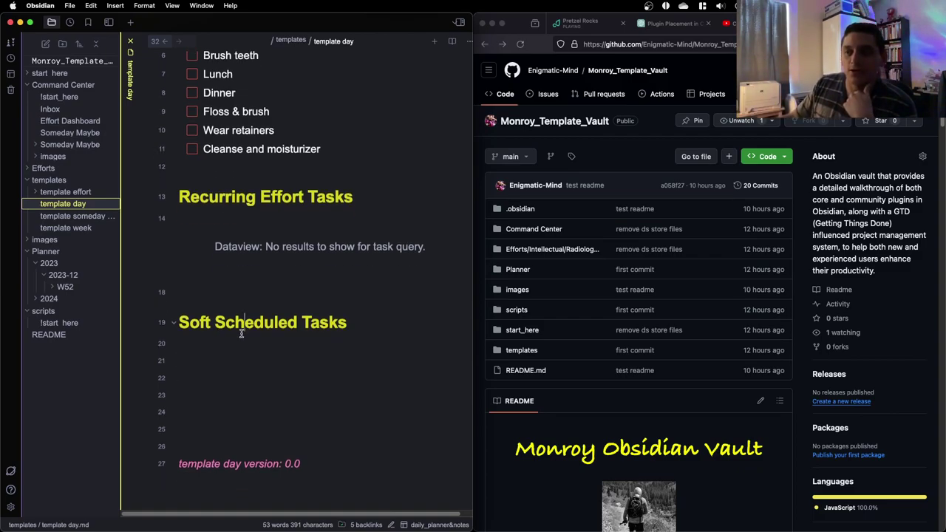
pyautogui.click(242, 333)
pyautogui.click(220, 350)
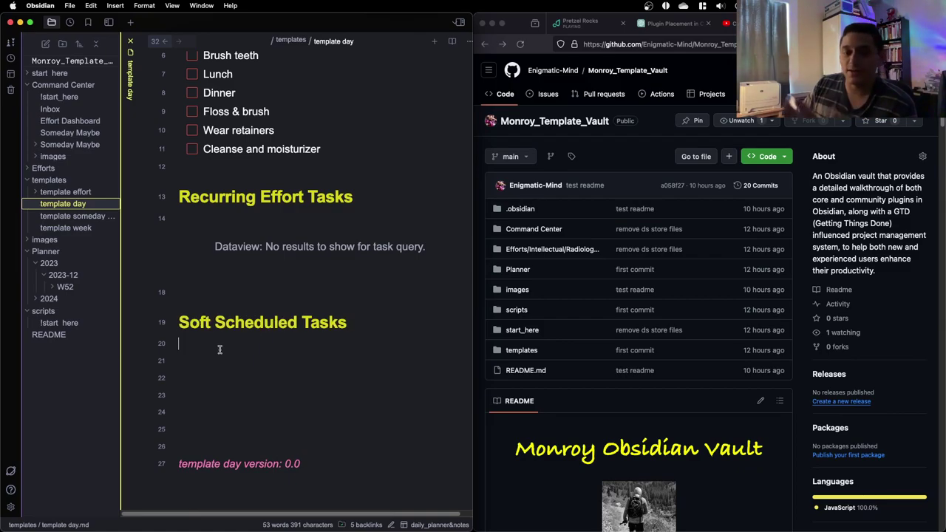
pyautogui.scroll(5, 219, 350)
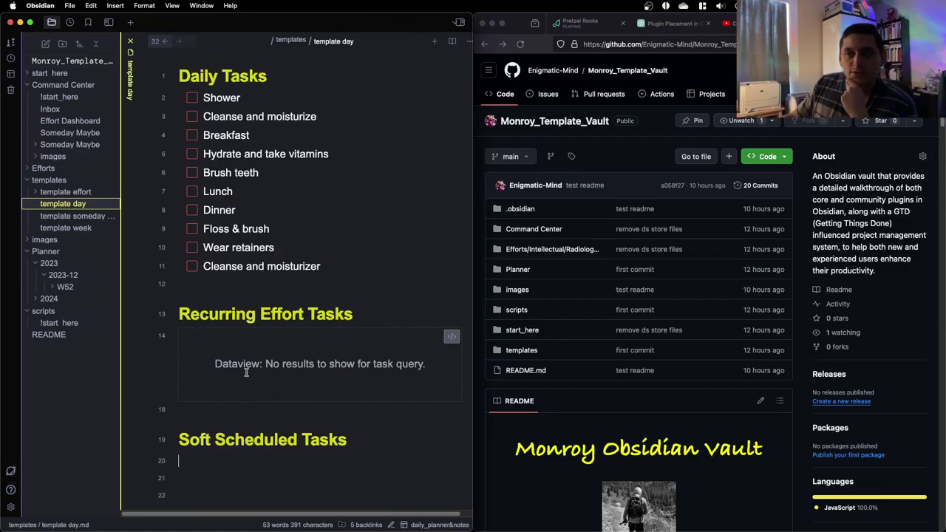
pyautogui.click(58, 228)
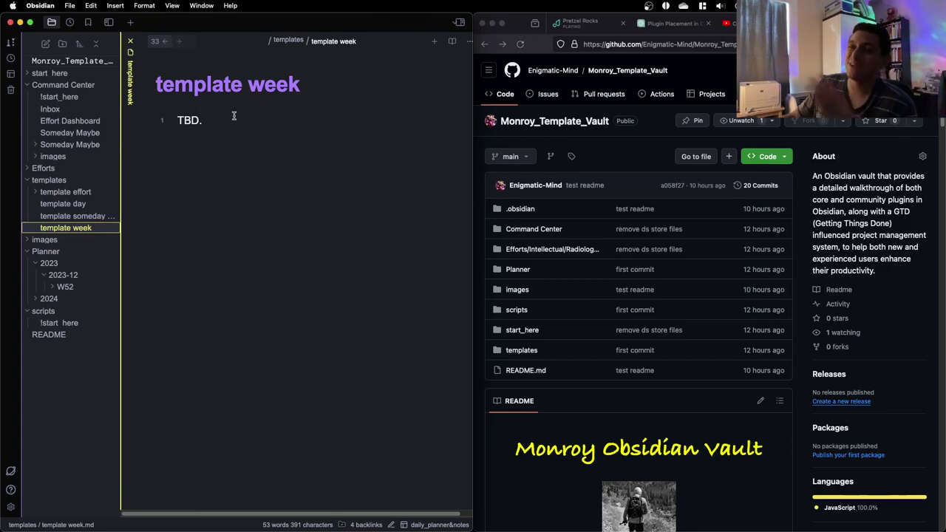
# Return to the !start_here note and highlight the Opt-Y hotkey in the paragraph below the Planner outline
pyautogui.click(160, 43)
pyautogui.click(160, 43)
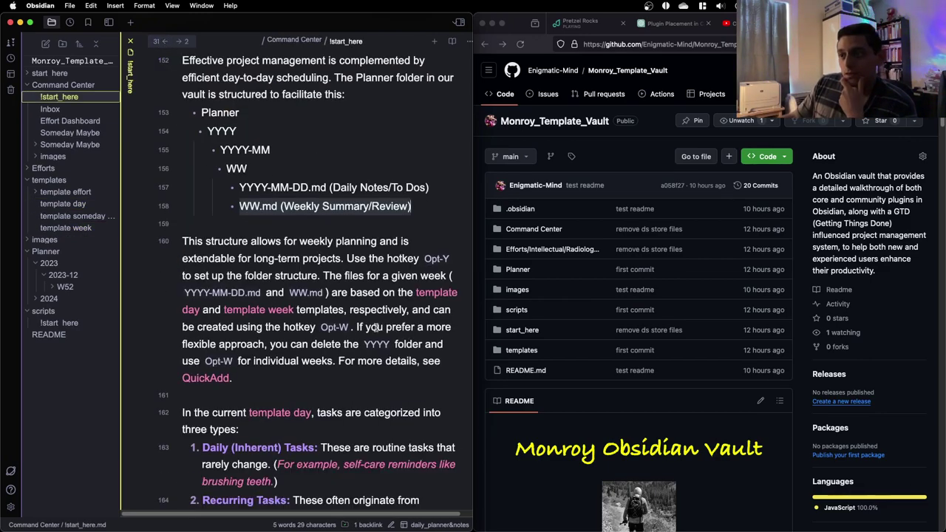
pyautogui.moveTo(423, 258); pyautogui.dragTo(450, 263)
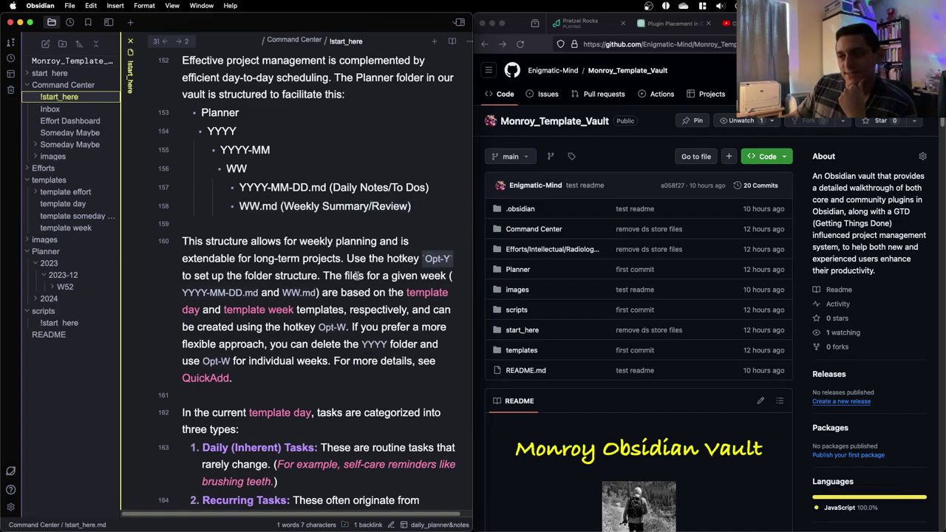
pyautogui.click(318, 275)
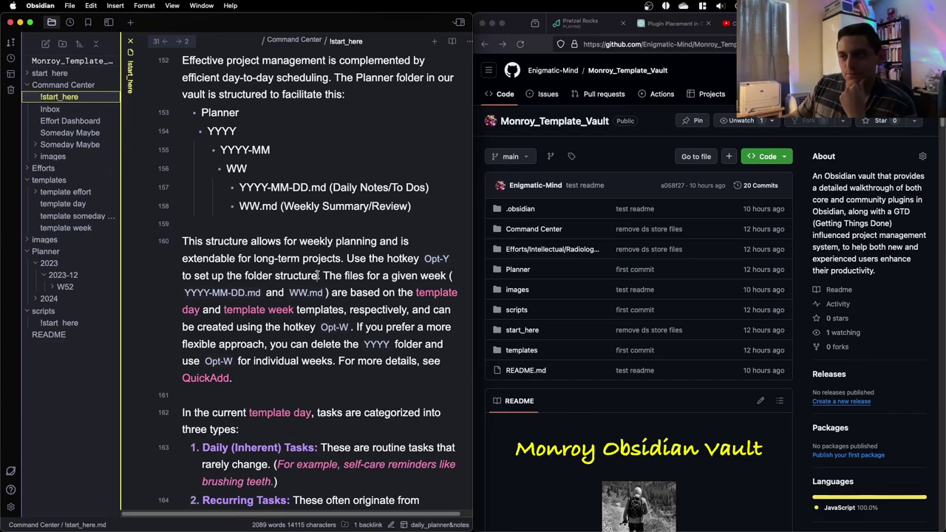
# Expand the 2024 folder in Planner and open the 2024-01-01, 2024-01-02, 2024-01-07 and W01 notes in turn
pyautogui.click(94, 299)
pyautogui.click(87, 335)
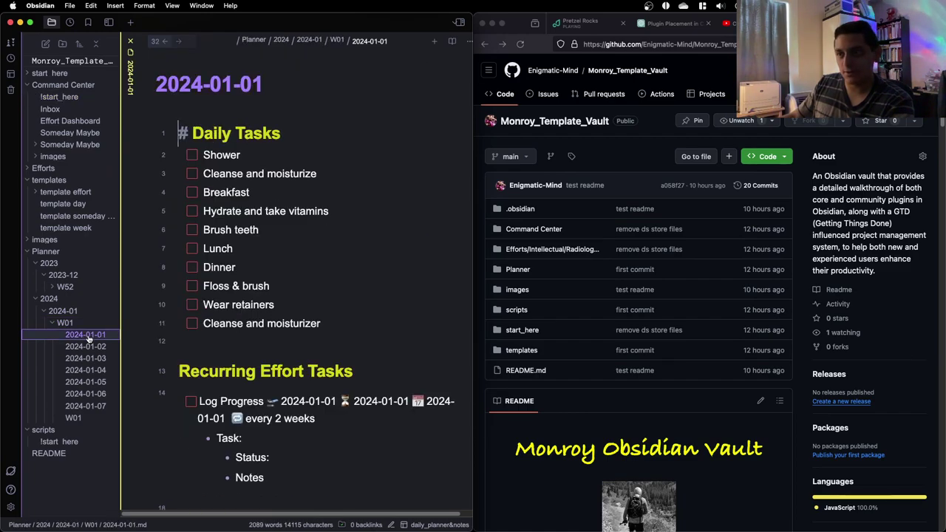
pyautogui.scroll(-5, 243, 330)
pyautogui.click(87, 347)
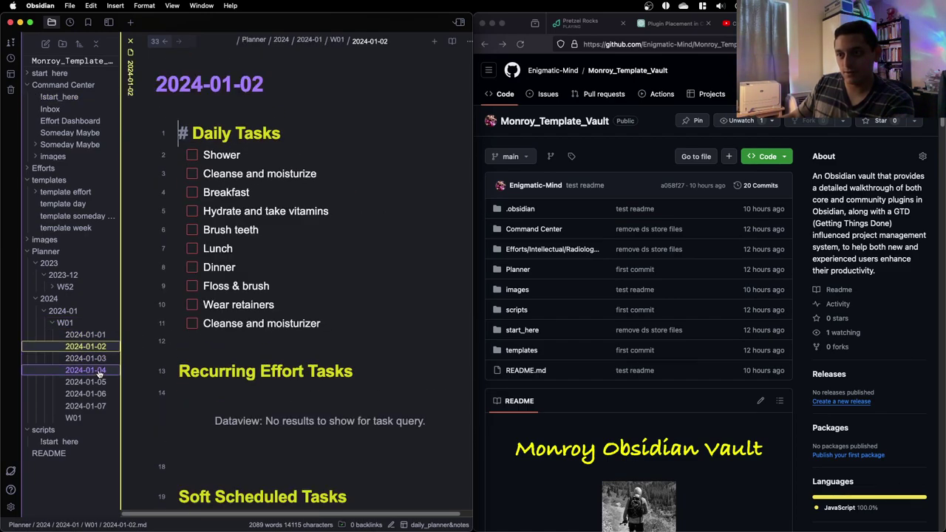
pyautogui.click(87, 406)
pyautogui.click(74, 418)
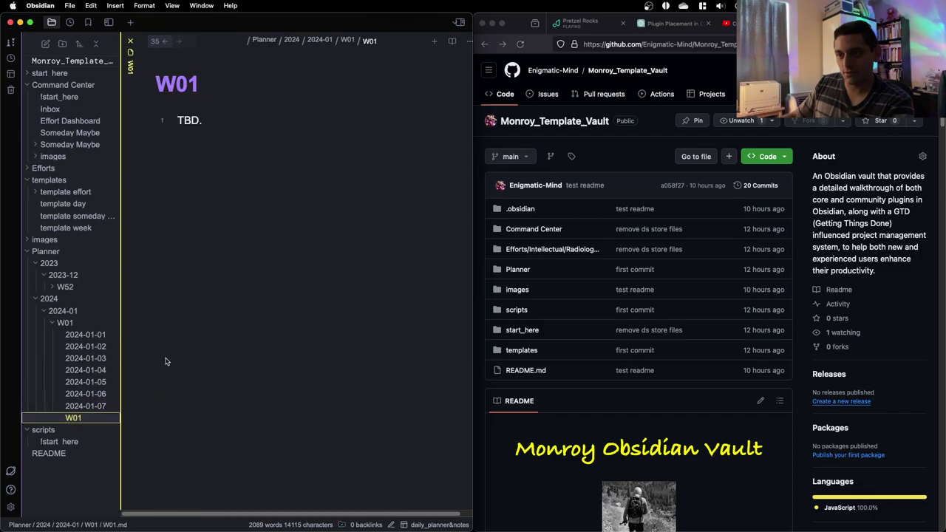
# Collapse the 2024 folder in Planner and delete it from the vault
pyautogui.click(67, 309)
pyautogui.click(66, 309)
pyautogui.click(67, 309)
pyautogui.click(68, 300)
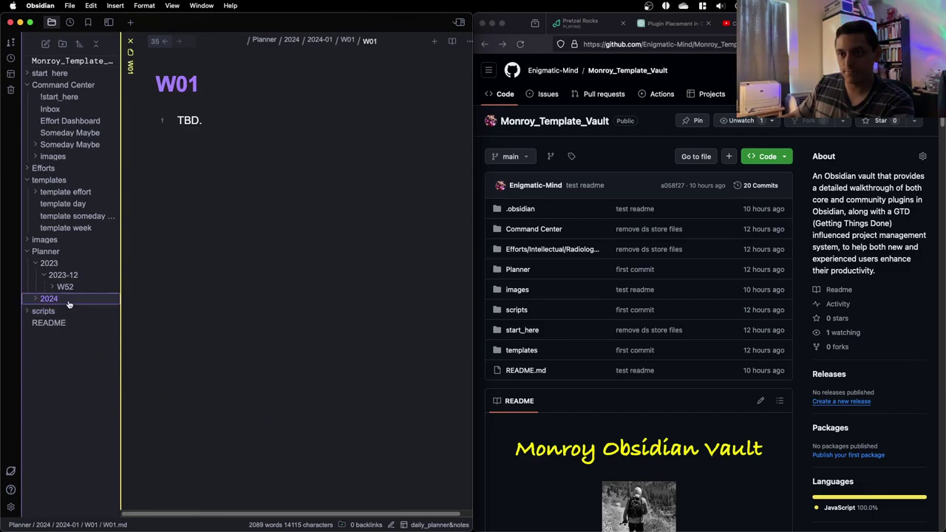
pyautogui.rightClick(68, 303)
pyautogui.click(133, 491)
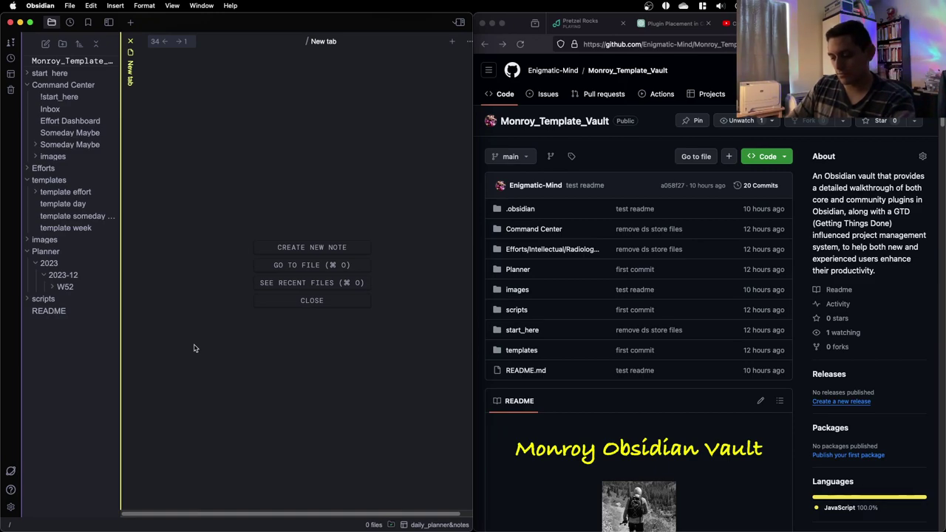
# Run the yearly folder macro with year 2024 and Planner as the folder path from the vault root
pyautogui.press('super+shift+y')
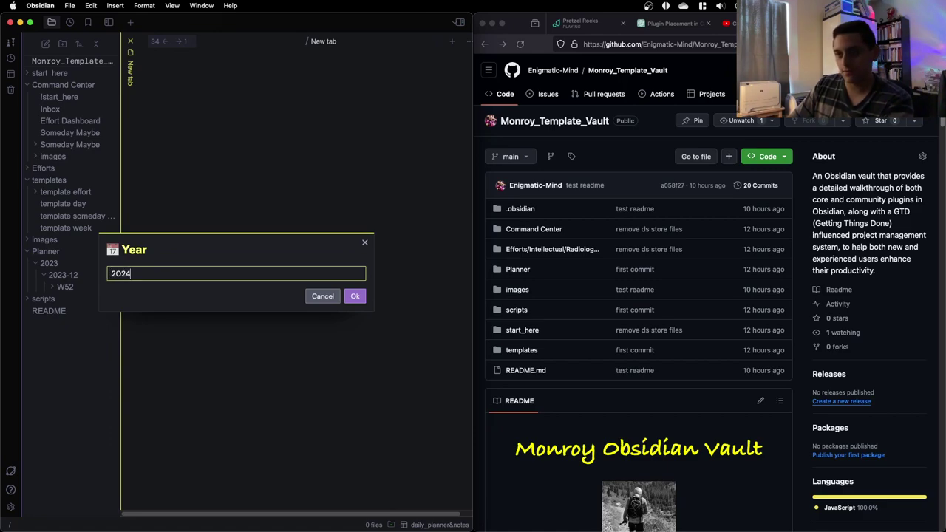
pyautogui.press('Return')
pyautogui.write('Planner')
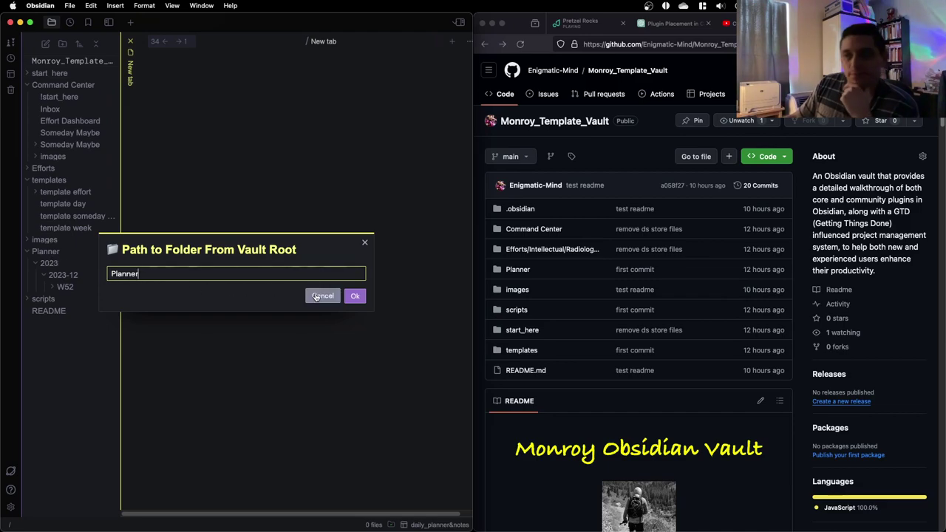
pyautogui.click(355, 296)
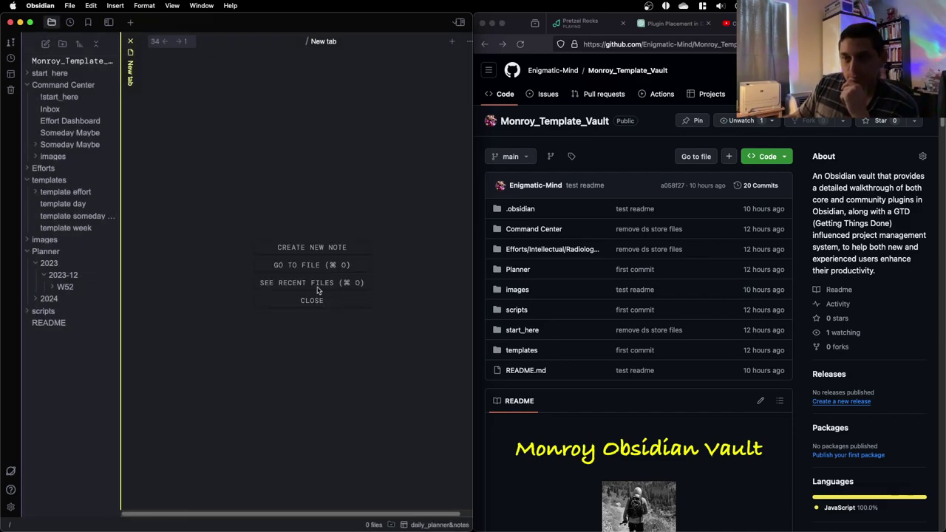
# Examine the generated 2024 folder by expanding it and checking the week subfolders of 2024-01, 2024-02 and 2024-12
pyautogui.click(61, 301)
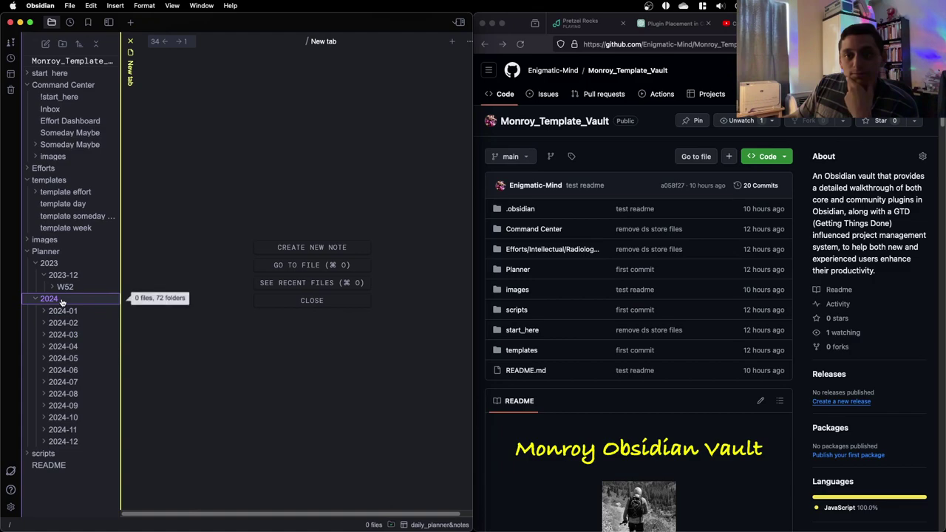
pyautogui.click(69, 311)
pyautogui.click(75, 312)
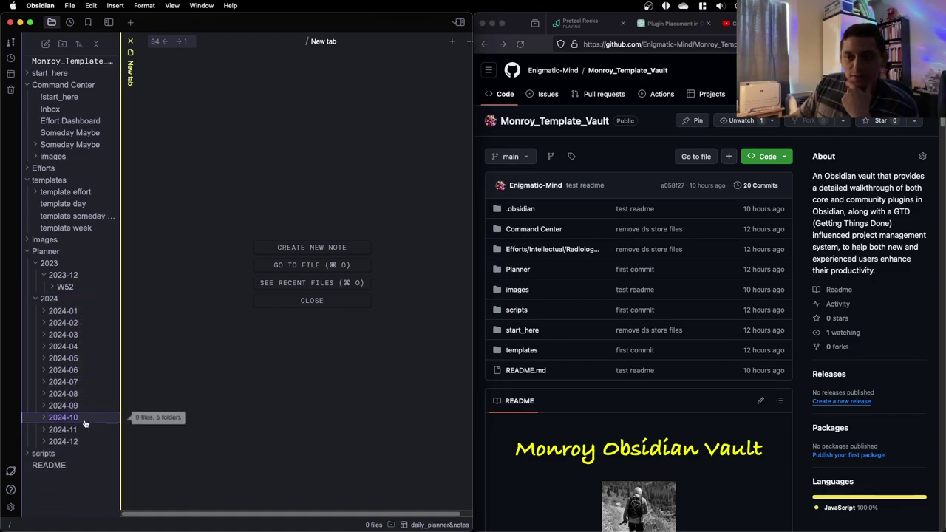
pyautogui.click(74, 311)
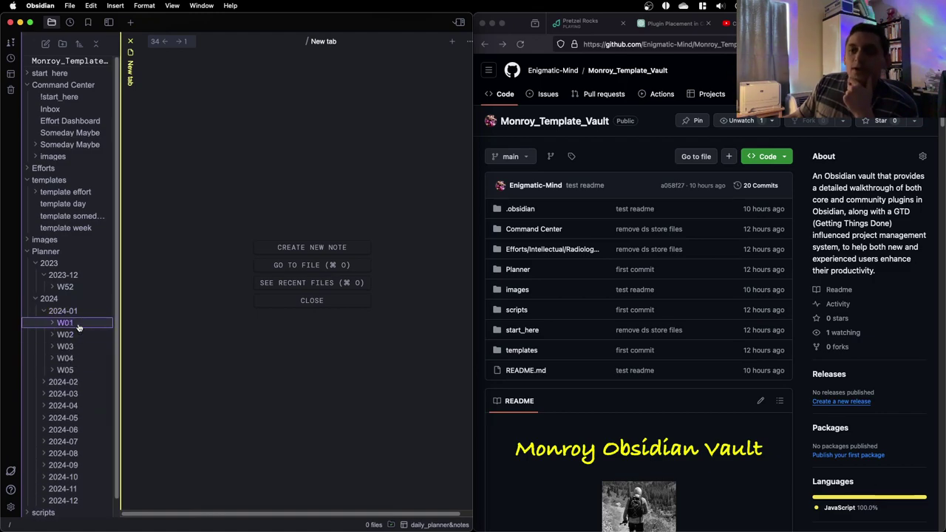
pyautogui.click(82, 383)
pyautogui.scroll(-1, 81, 370)
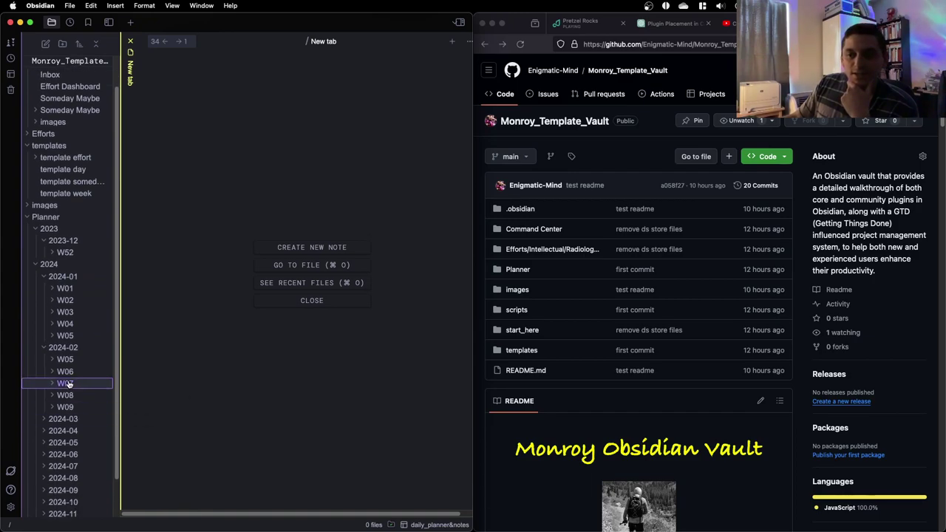
pyautogui.click(63, 369)
pyautogui.click(65, 296)
pyautogui.click(72, 441)
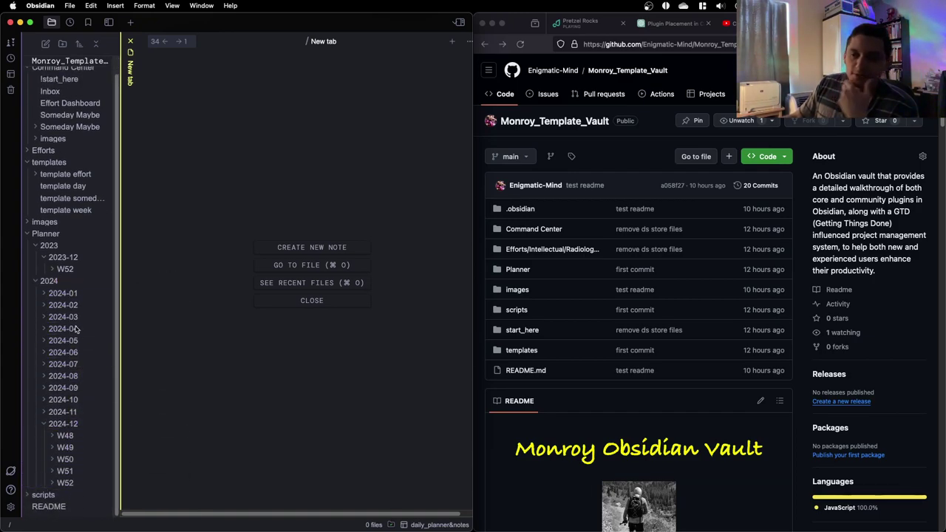
# Expand 2024-01 and run the weekly notes macro for week 2024-01 with Planner as the folder path
pyautogui.click(74, 293)
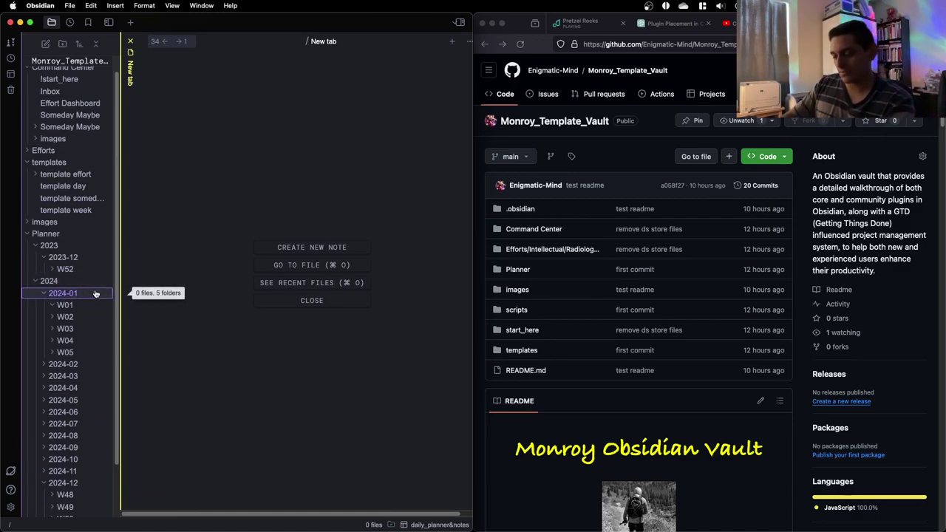
pyautogui.press('super+shift+w')
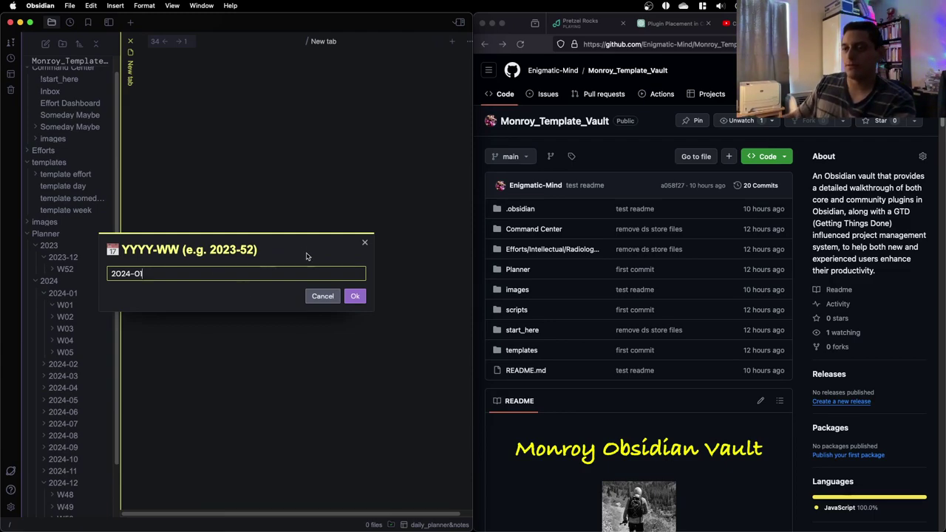
pyautogui.click(355, 296)
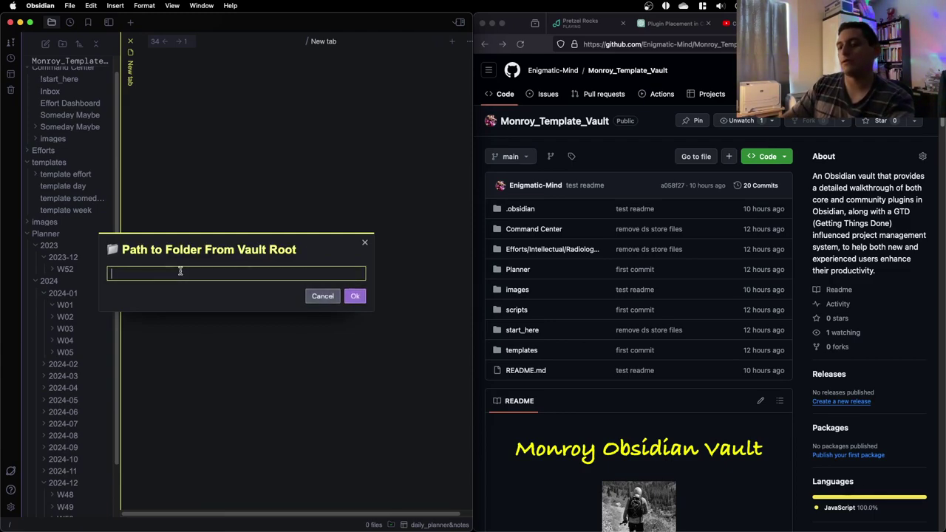
pyautogui.write('Planner')
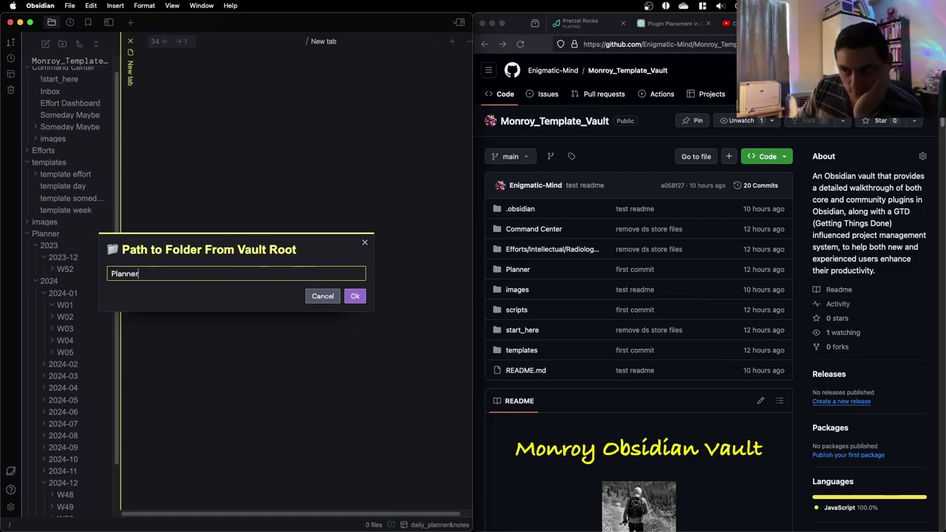
pyautogui.press('Return')
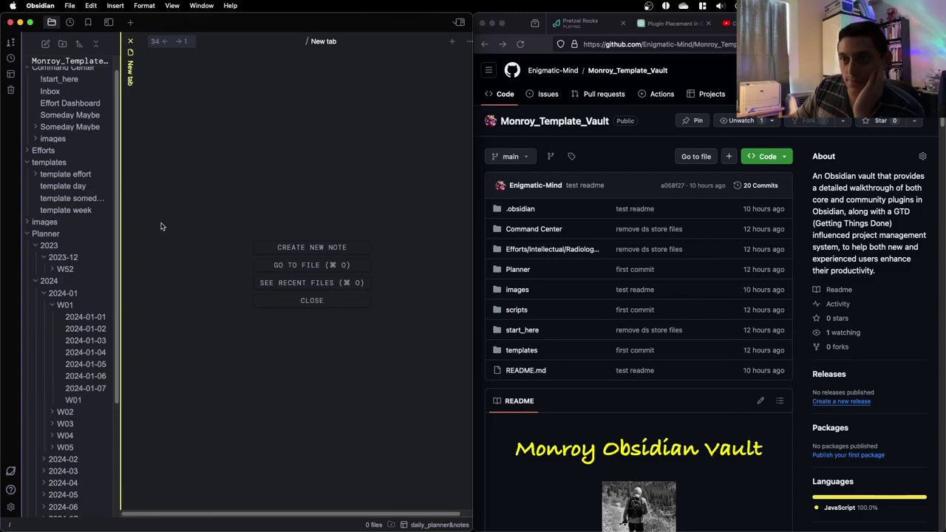
# Open the W01 daily notes from 2024-01-01 through 2024-01-07 in turn
pyautogui.click(74, 315)
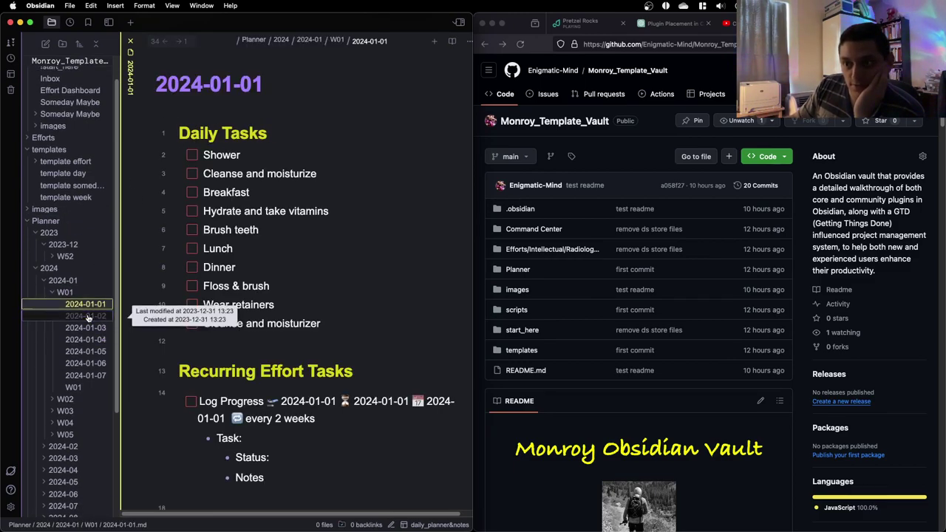
pyautogui.click(85, 317)
pyautogui.click(85, 329)
pyautogui.click(88, 340)
pyautogui.click(89, 352)
pyautogui.click(90, 363)
pyautogui.click(93, 377)
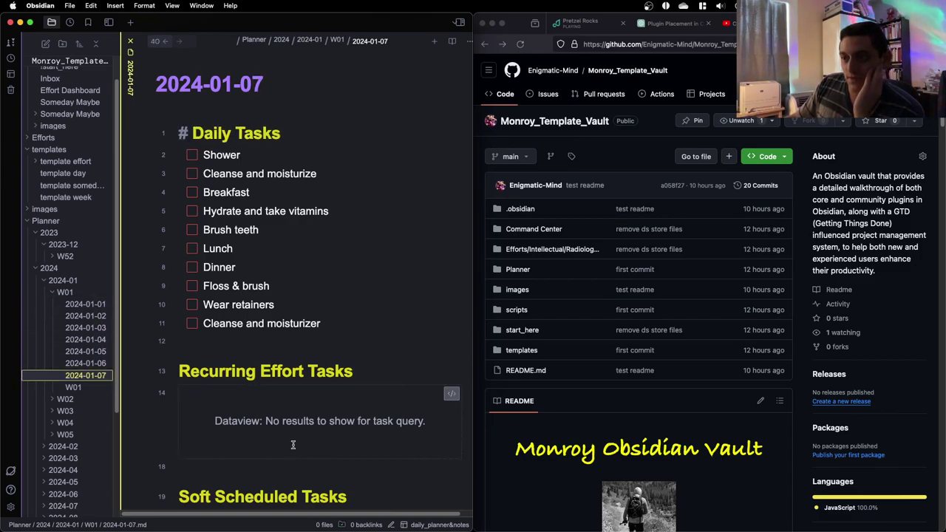
# Review the Recurring Effort Tasks section in the 2024-01-01 note, then open the 2024-01-02 and W01 notes
pyautogui.click(97, 315)
pyautogui.click(89, 304)
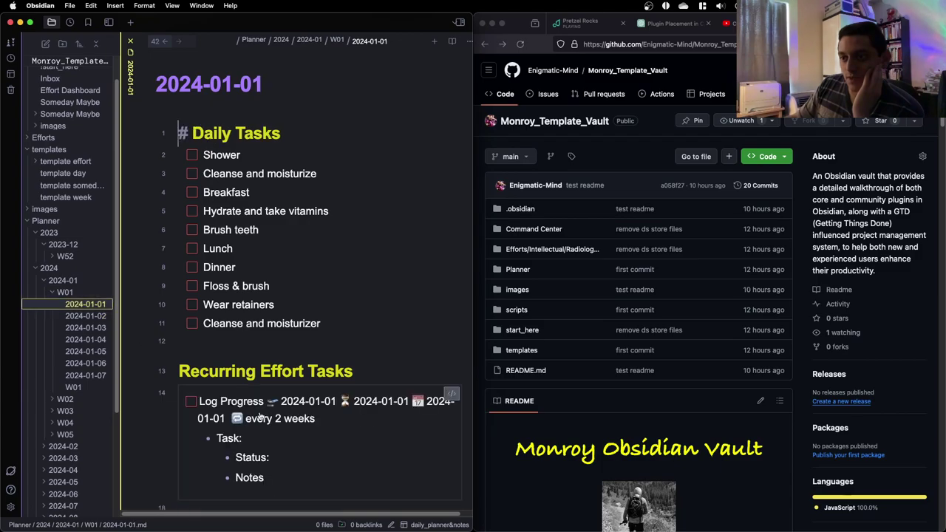
pyautogui.scroll(-4, 279, 342)
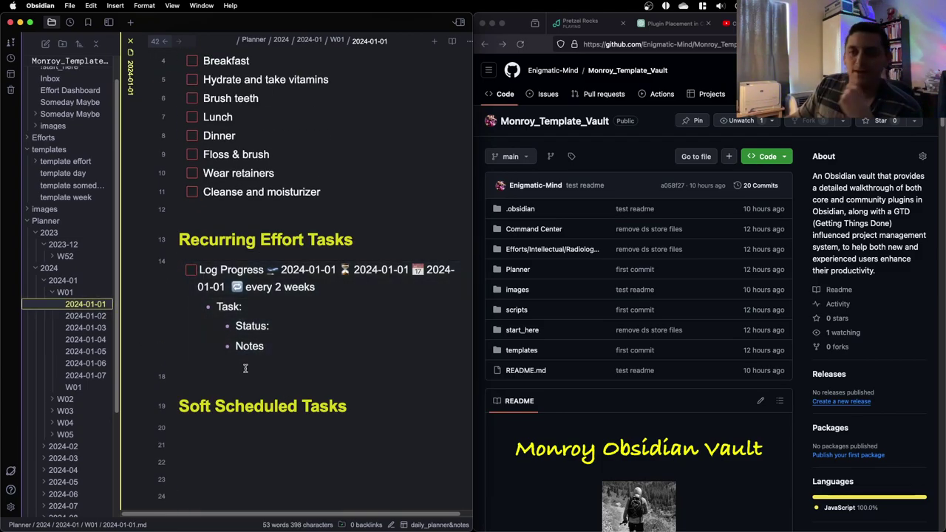
pyautogui.click(92, 316)
pyautogui.click(73, 387)
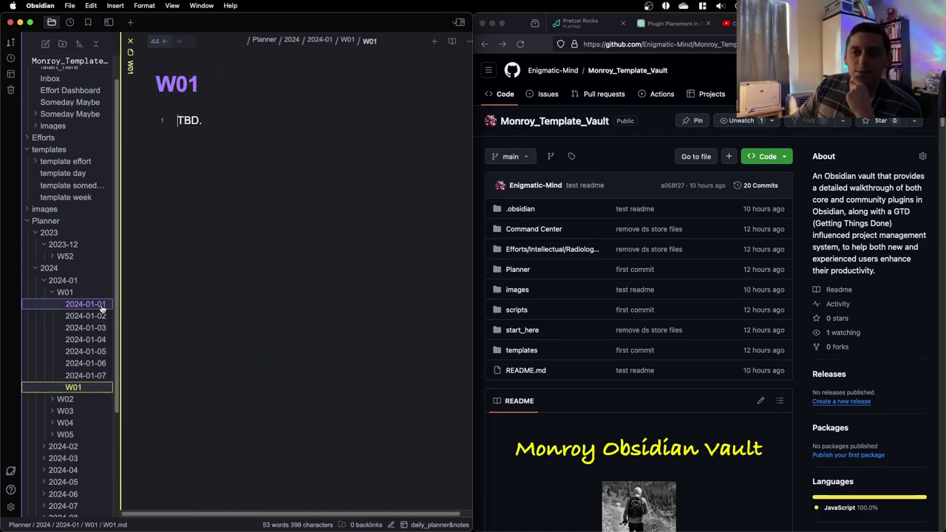
# Compare the template day and template week notes with the 2024-01-01 note, then collapse the 2024-01 folder
pyautogui.click(83, 174)
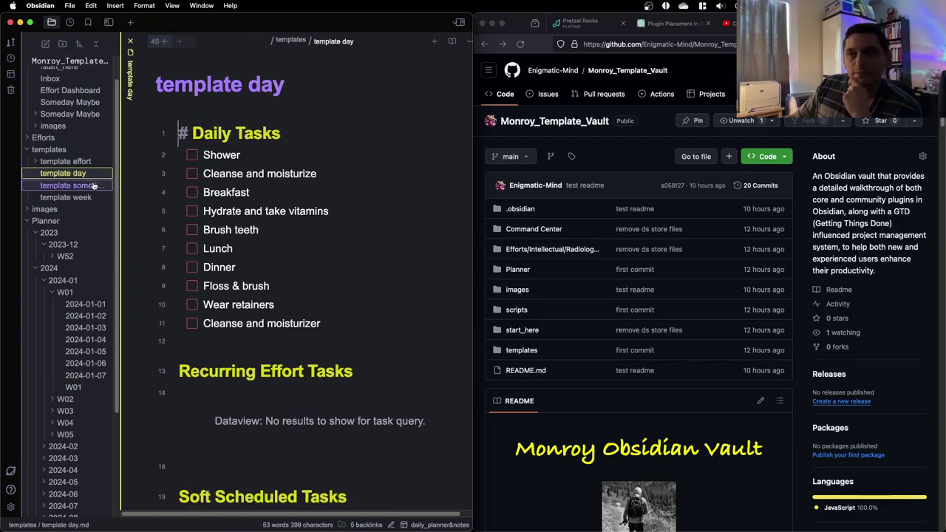
pyautogui.click(89, 198)
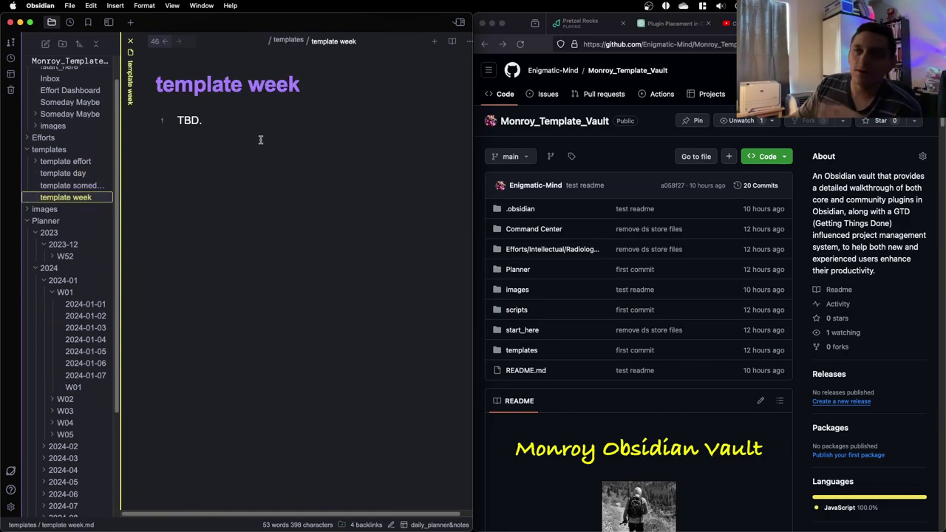
pyautogui.click(100, 174)
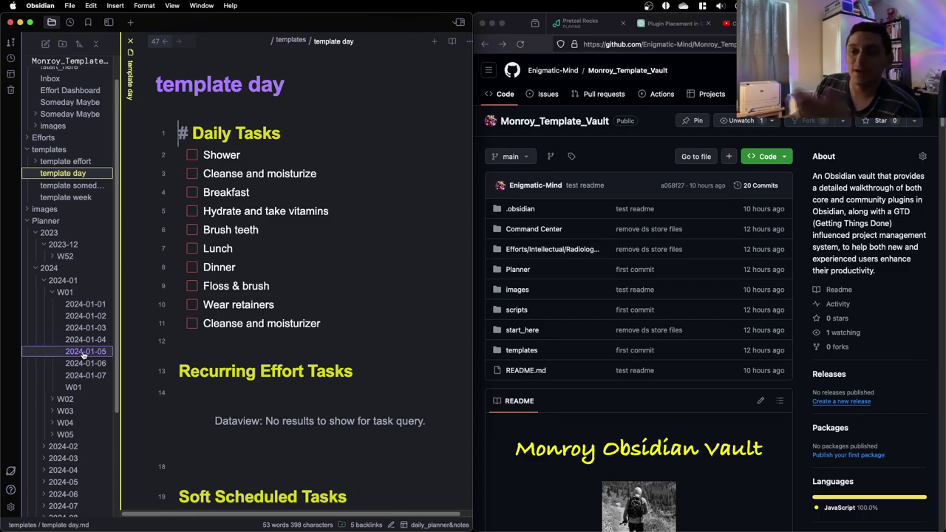
pyautogui.click(92, 305)
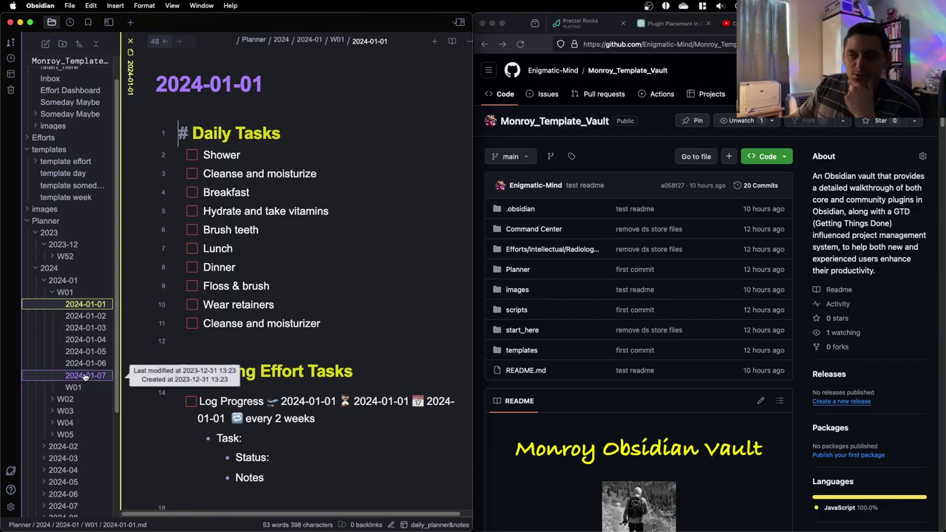
pyautogui.click(89, 281)
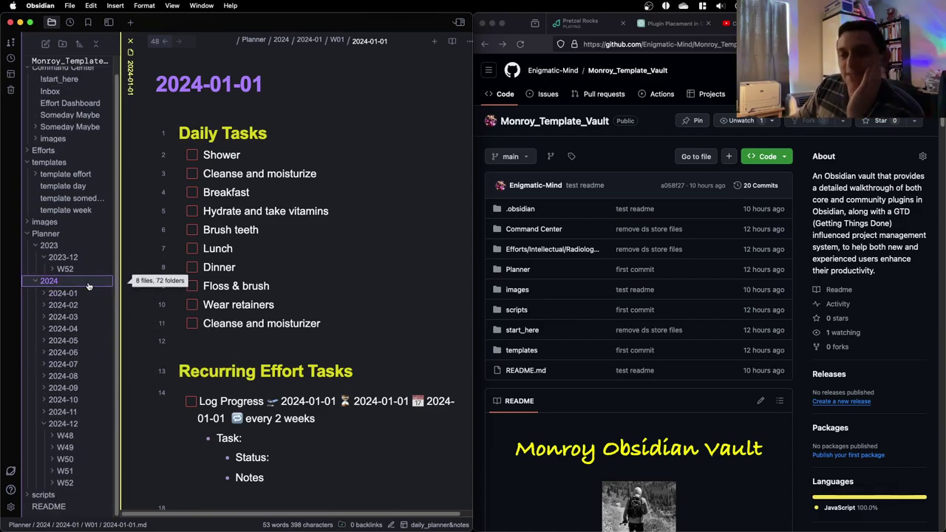
# Open the QuickAdd plugin settings and inspect which macro the create_yearly_folder choice uses
pyautogui.click(11, 508)
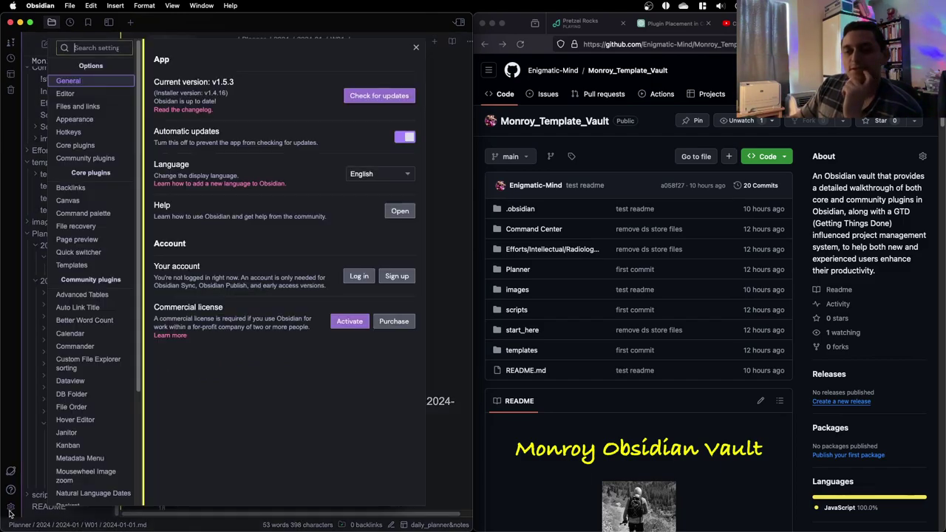
pyautogui.scroll(-5, 116, 350)
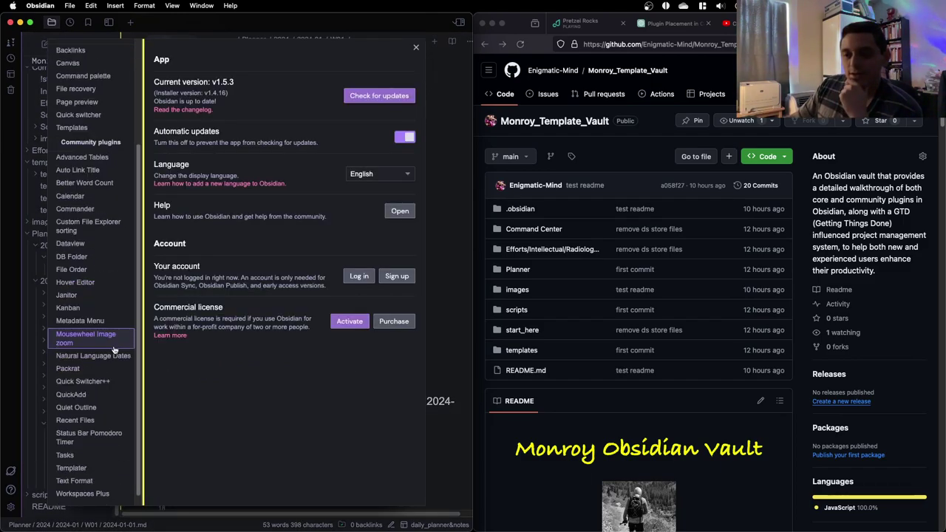
pyautogui.click(102, 384)
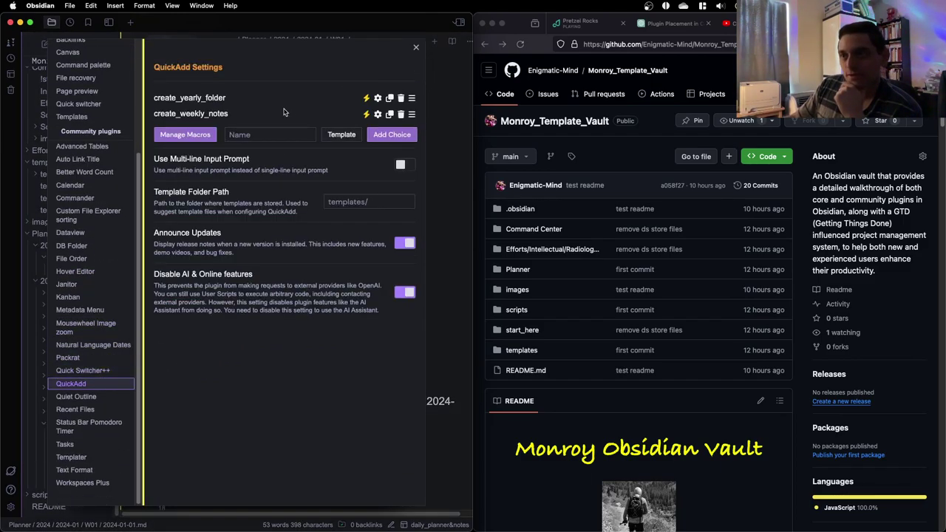
pyautogui.click(378, 99)
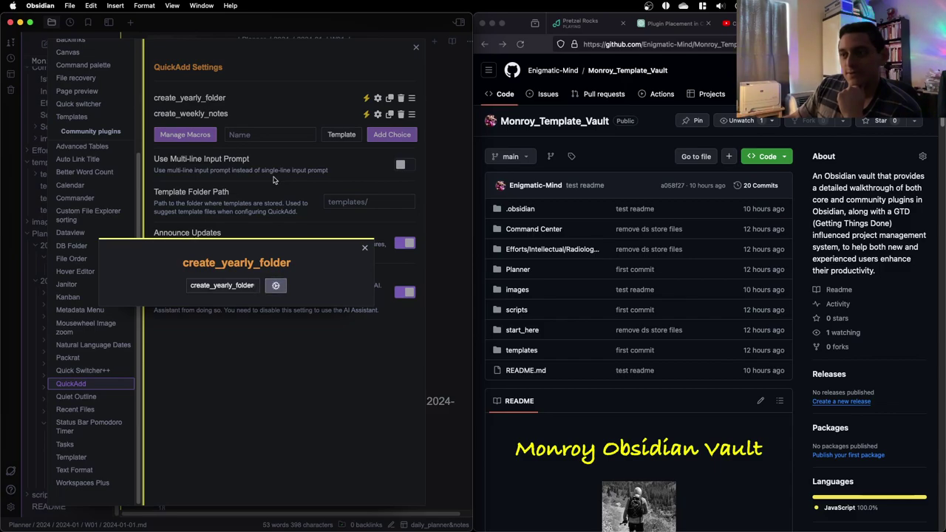
pyautogui.click(342, 184)
# Examine the create_yearly_folder macro's configuration in the Macro Manager, then close the settings
pyautogui.click(208, 140)
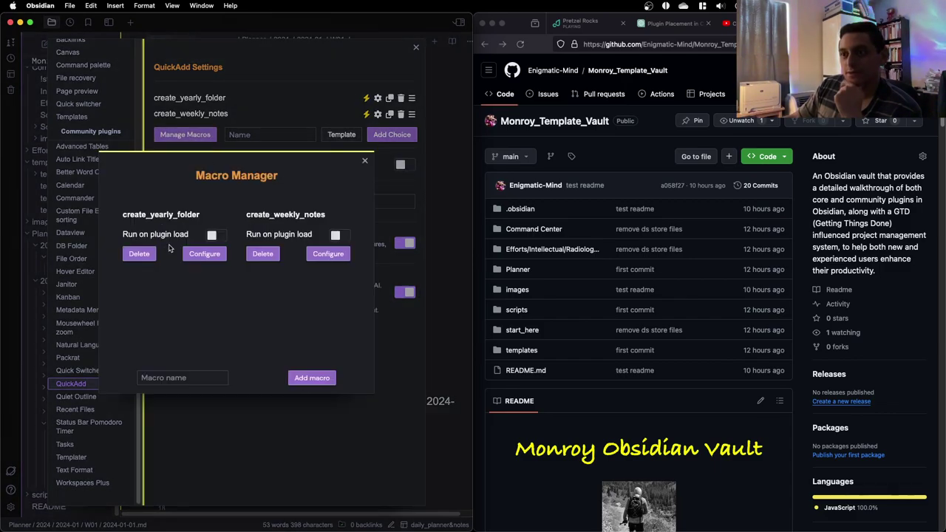
pyautogui.click(194, 257)
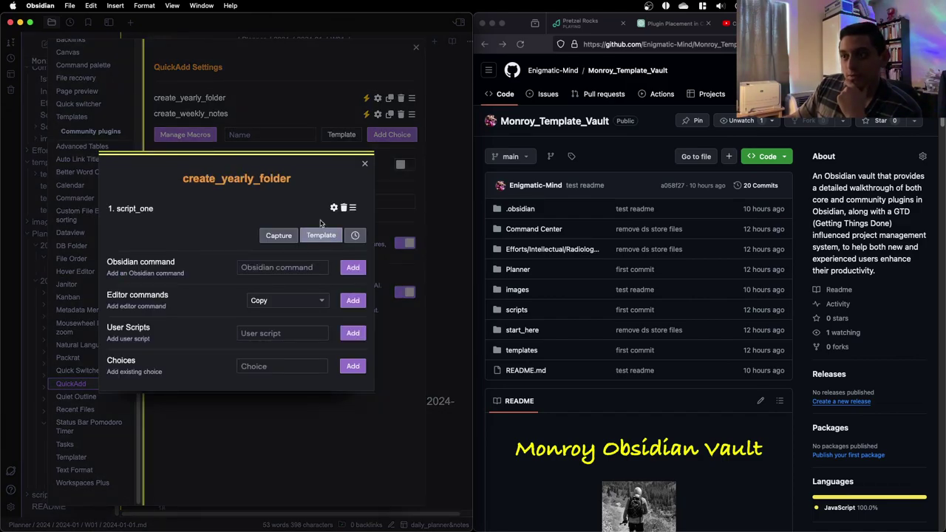
pyautogui.click(365, 163)
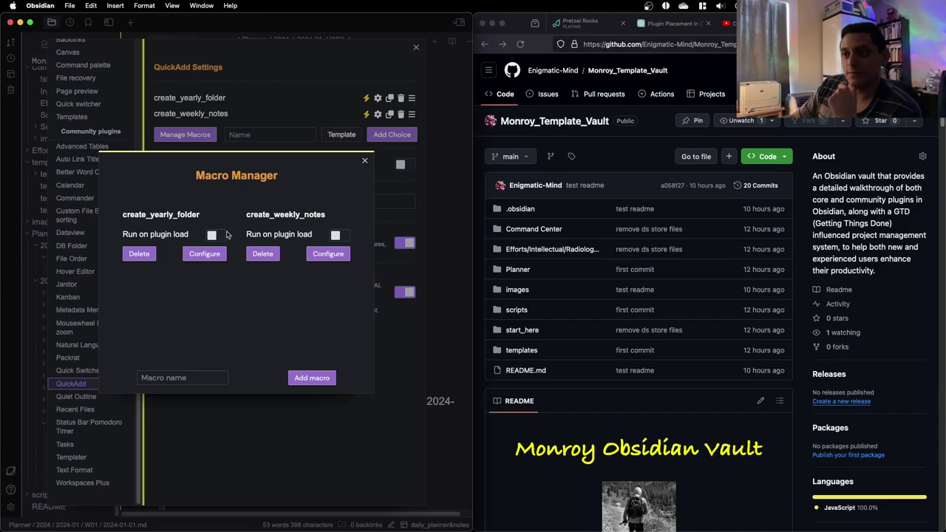
pyautogui.click(367, 161)
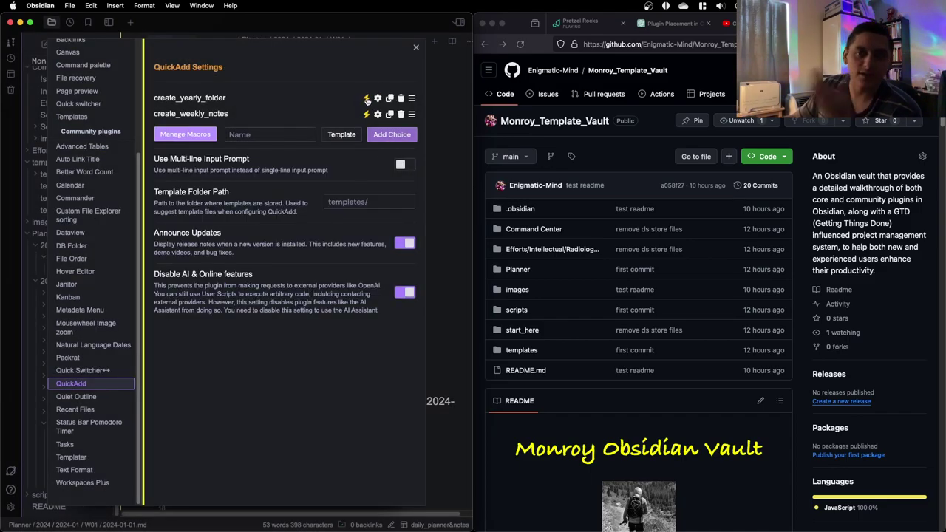
pyautogui.click(416, 48)
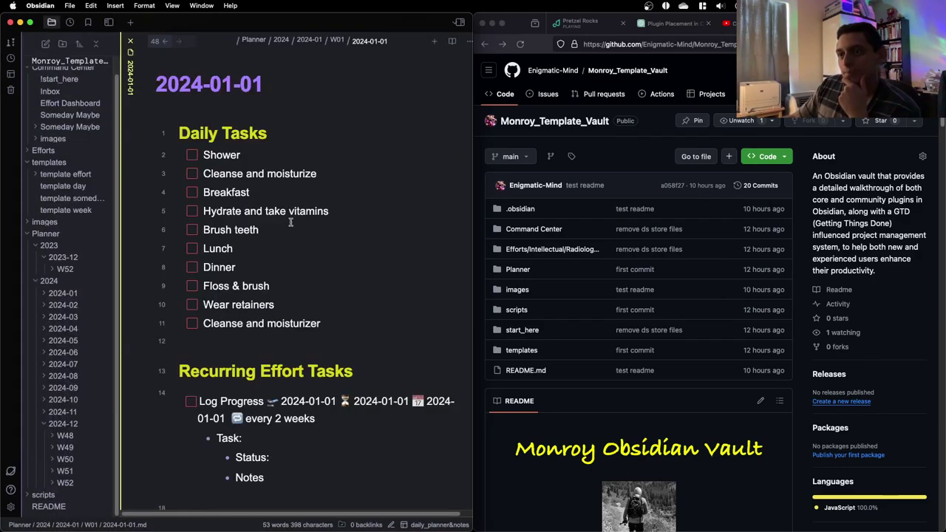
# Collapse the 2023 and 2024 folders, then the templates and Planner folders in the file list
pyautogui.click(74, 246)
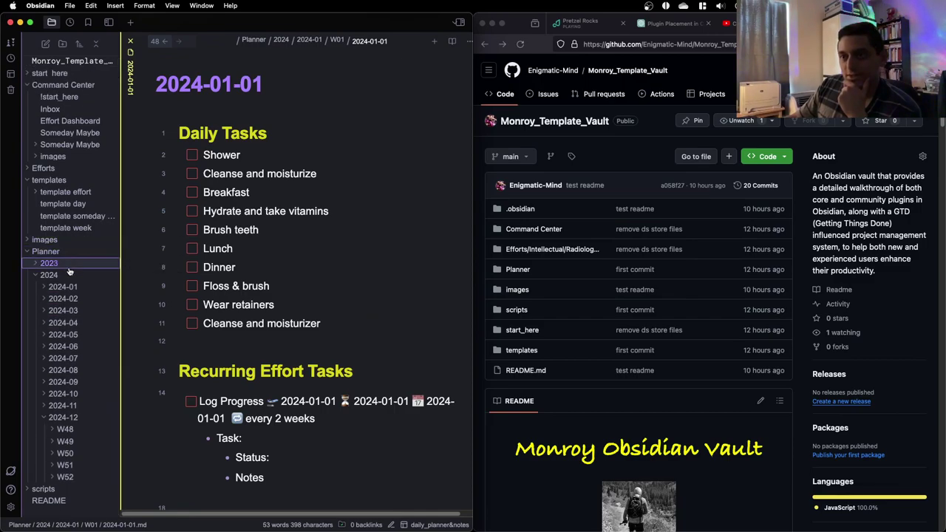
pyautogui.click(65, 274)
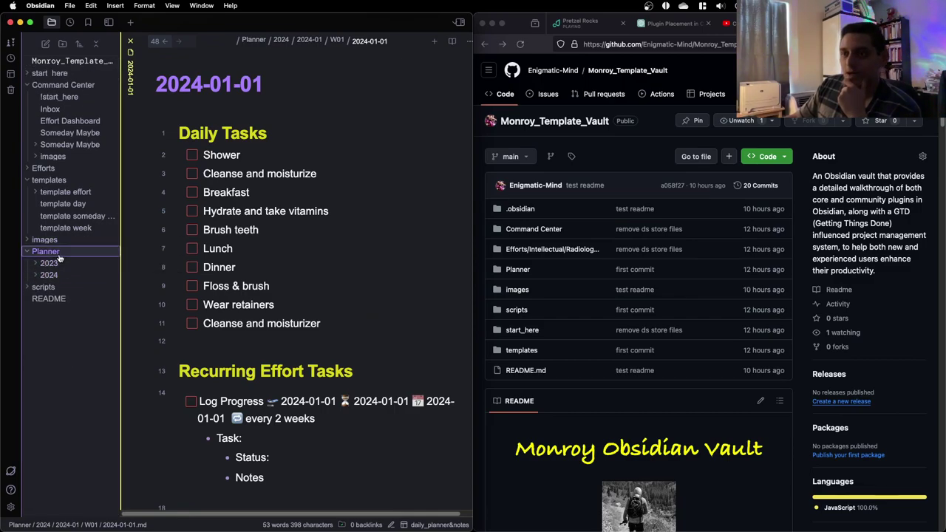
pyautogui.click(63, 179)
pyautogui.click(69, 204)
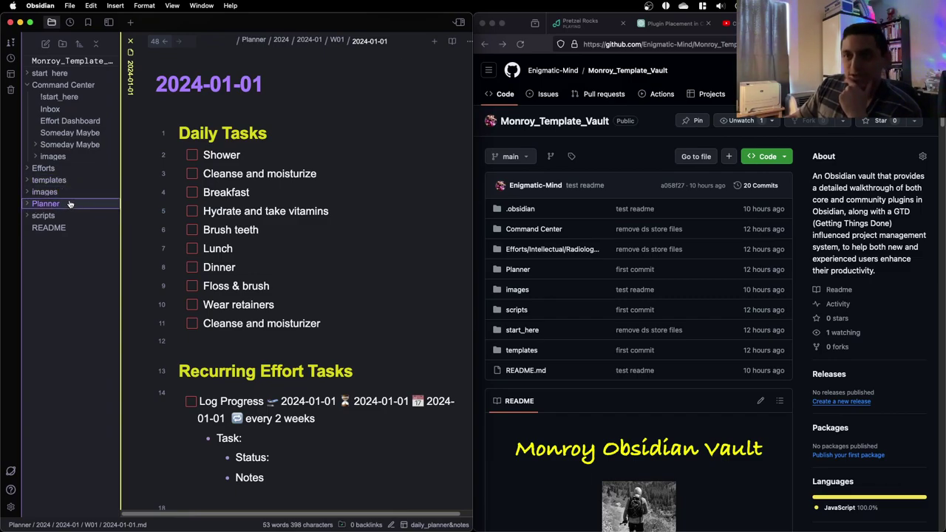
# View the Someday Maybe and Inbox notes, then collapse the Command Center folder
pyautogui.click(113, 134)
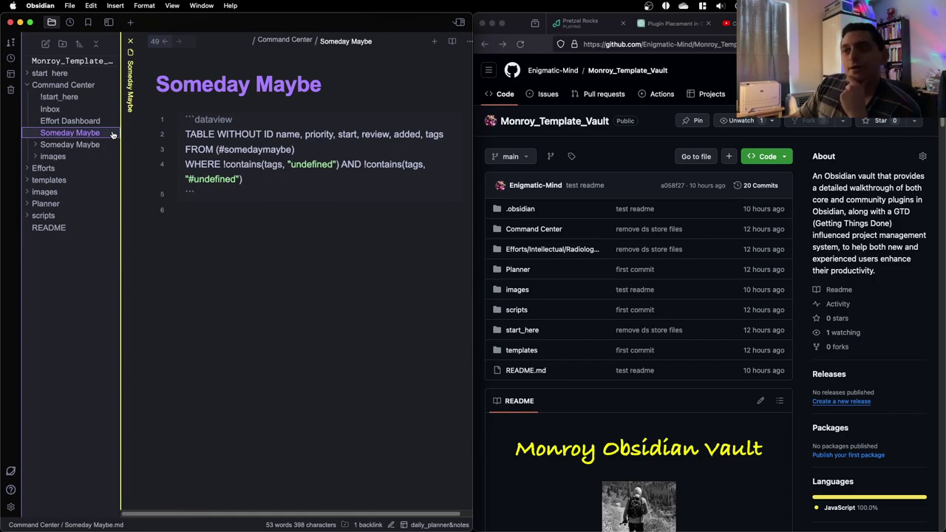
pyautogui.click(87, 110)
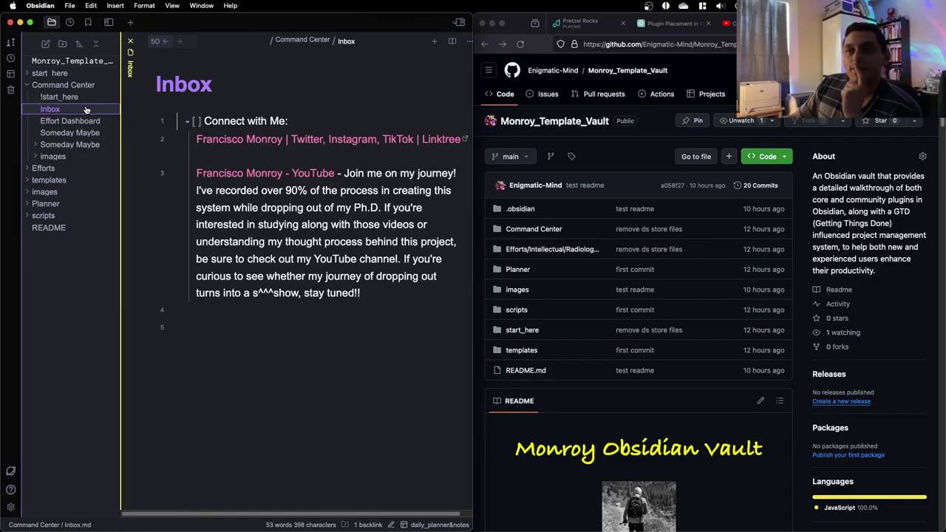
pyautogui.moveTo(86, 109); pyautogui.dragTo(83, 85)
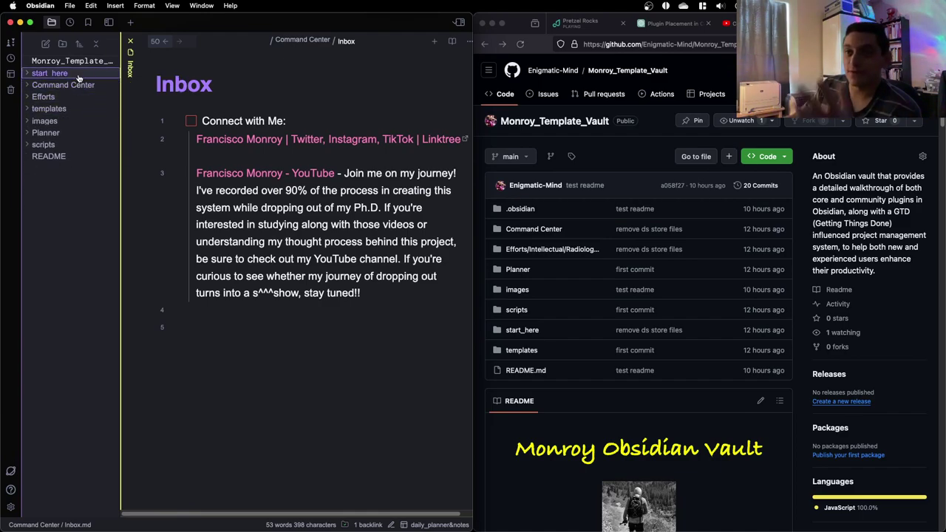
# Expand the Efforts folder and collapse its Radiology Report and Intellectual subfolders
pyautogui.click(72, 102)
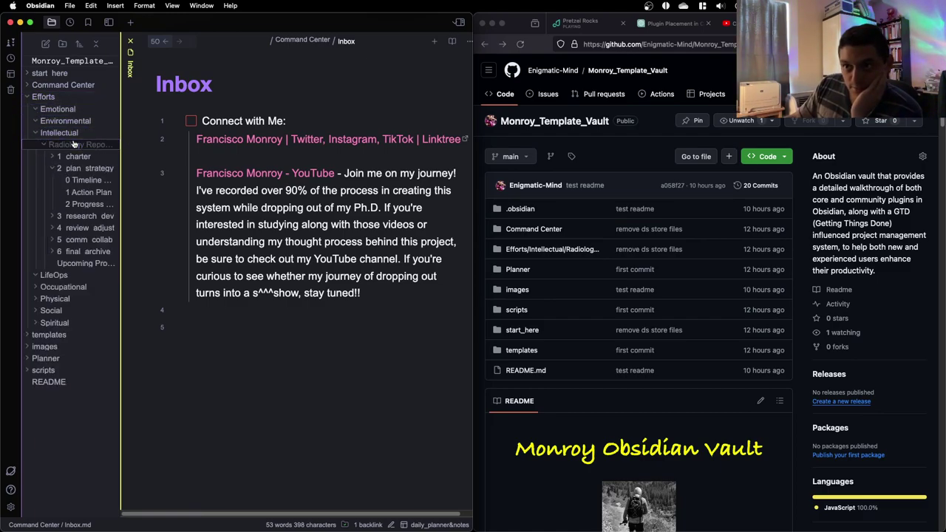
pyautogui.click(74, 145)
pyautogui.click(73, 134)
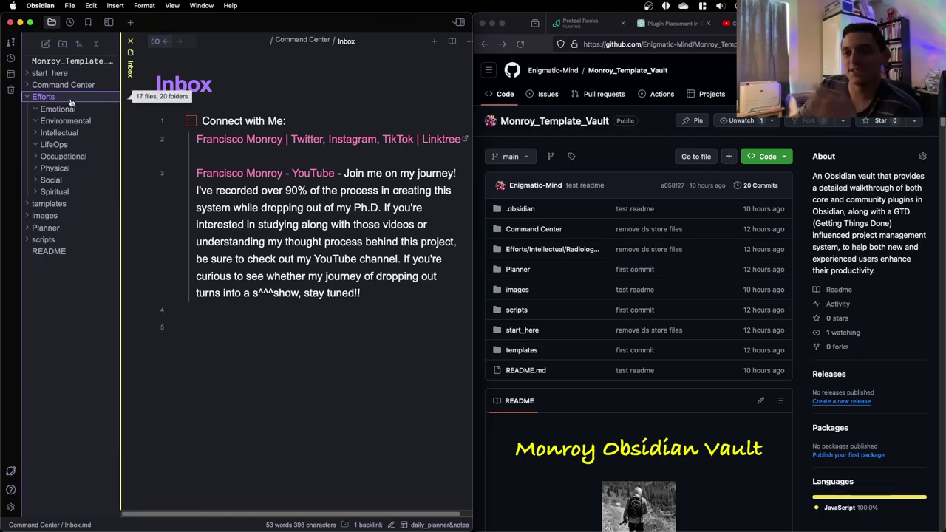
# Open the !start_here note in the start here folder and review its options, custom sorting and workspace layout instructions
pyautogui.click(73, 74)
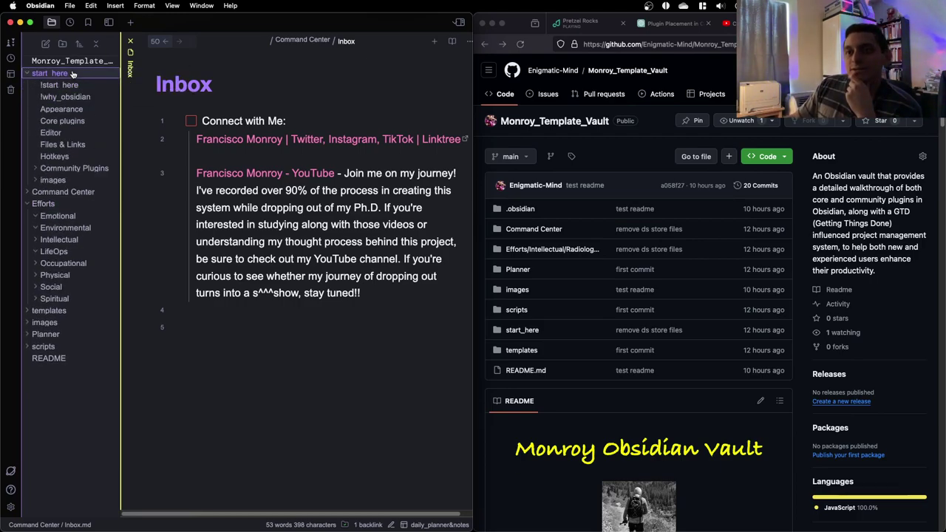
pyautogui.click(59, 85)
pyautogui.scroll(-10, 222, 260)
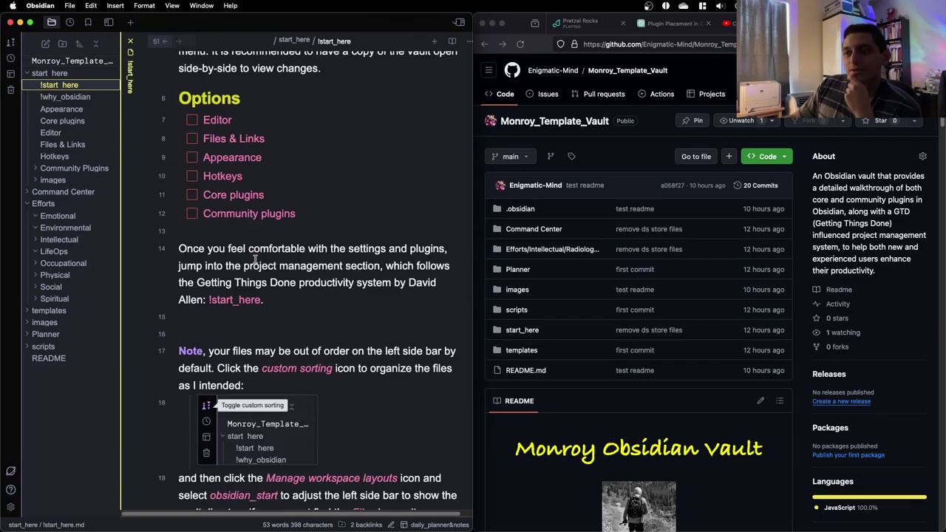
pyautogui.scroll(-1, 222, 261)
pyautogui.scroll(-3, 202, 239)
pyautogui.scroll(-10, 338, 351)
pyautogui.moveTo(338, 351); pyautogui.dragTo(397, 366)
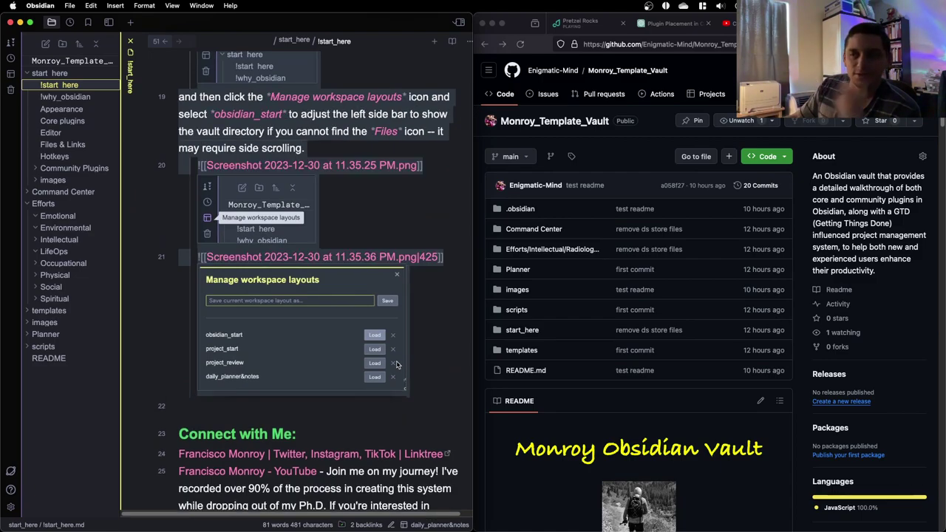
pyautogui.click(379, 383)
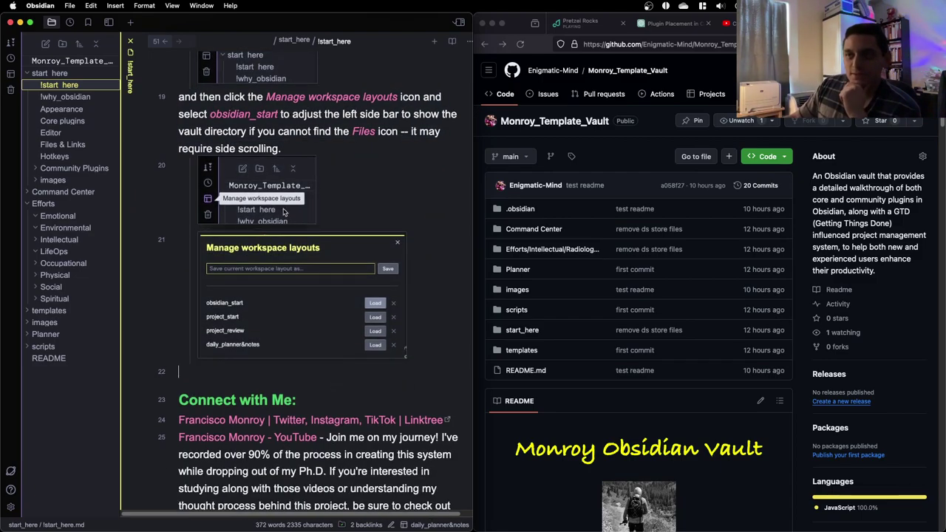
pyautogui.scroll(5, 274, 207)
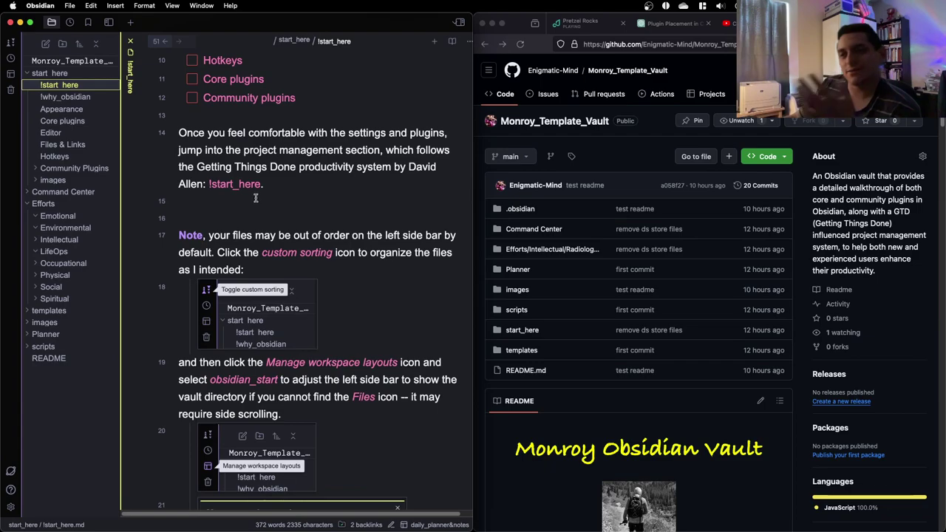
pyautogui.scroll(-2, 251, 200)
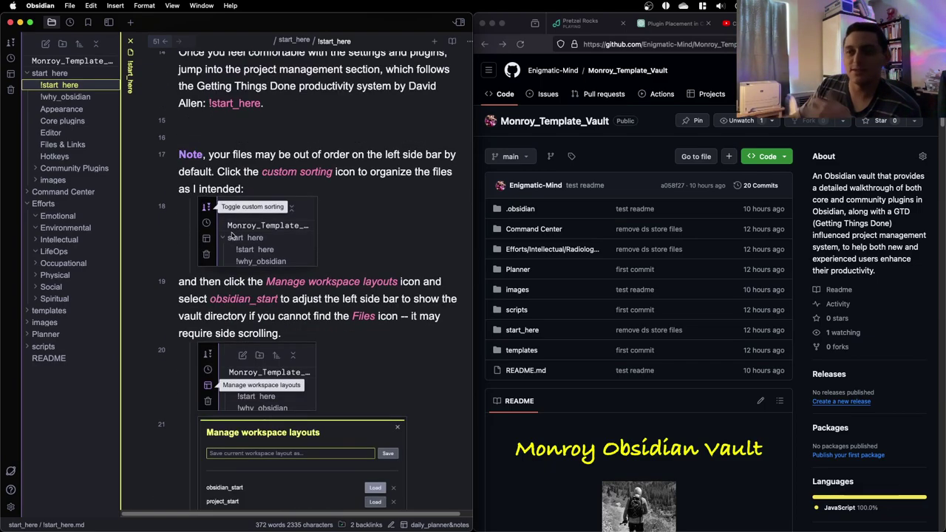
# Examine the Connect with Me section at the end of the !start_here note, highlighting its full text
pyautogui.scroll(-7, 232, 235)
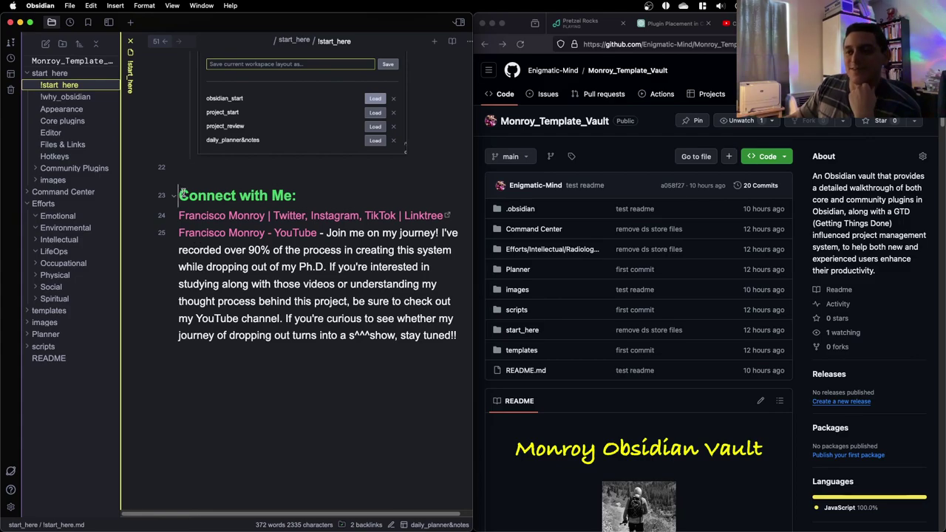
pyautogui.moveTo(181, 195); pyautogui.dragTo(453, 353)
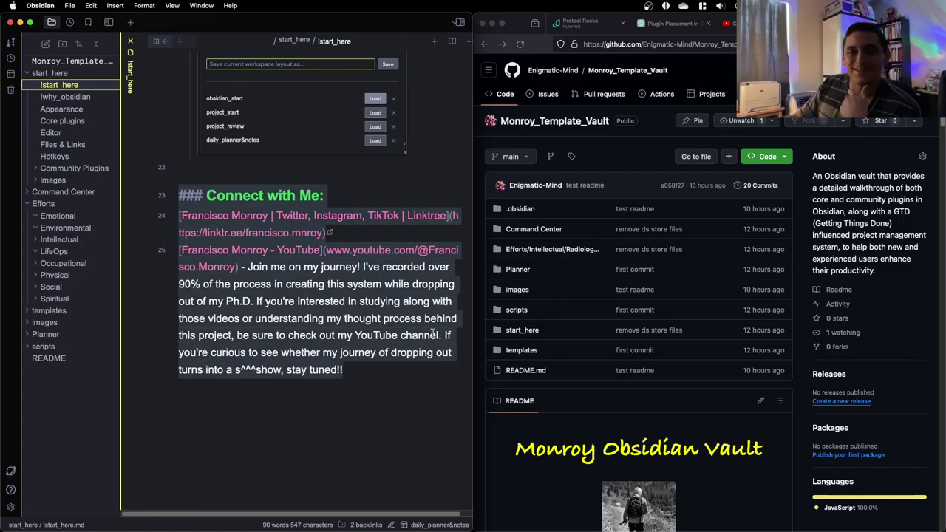
pyautogui.click(332, 181)
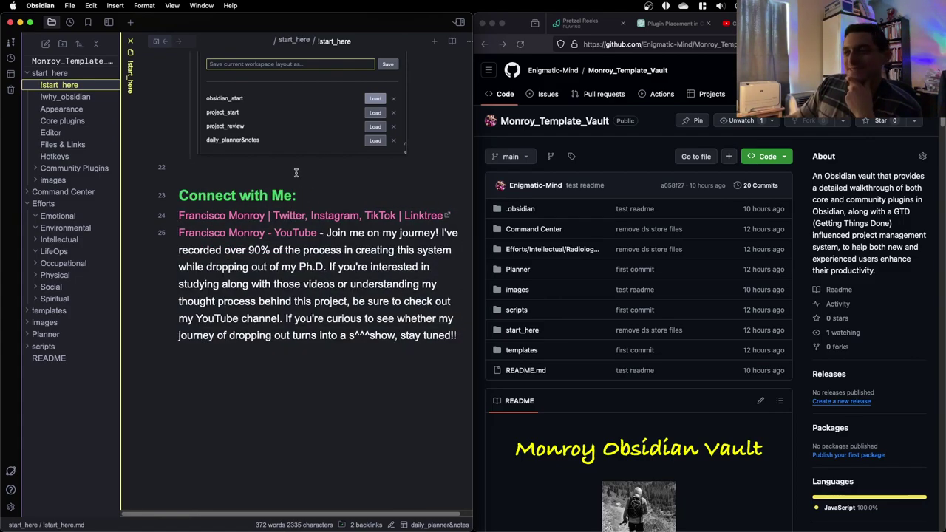
pyautogui.scroll(2, 292, 172)
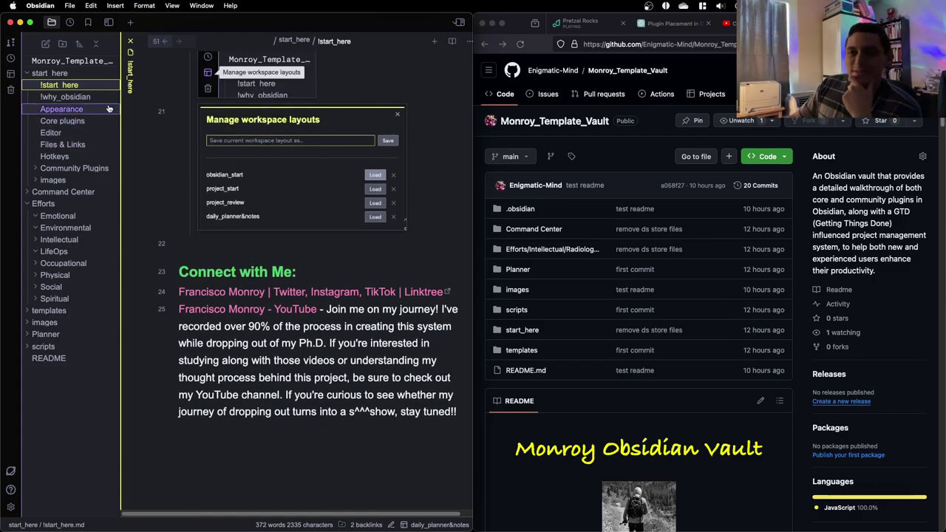
# Collapse the start here and Efforts folders and expand the Command Center folder
pyautogui.click(80, 74)
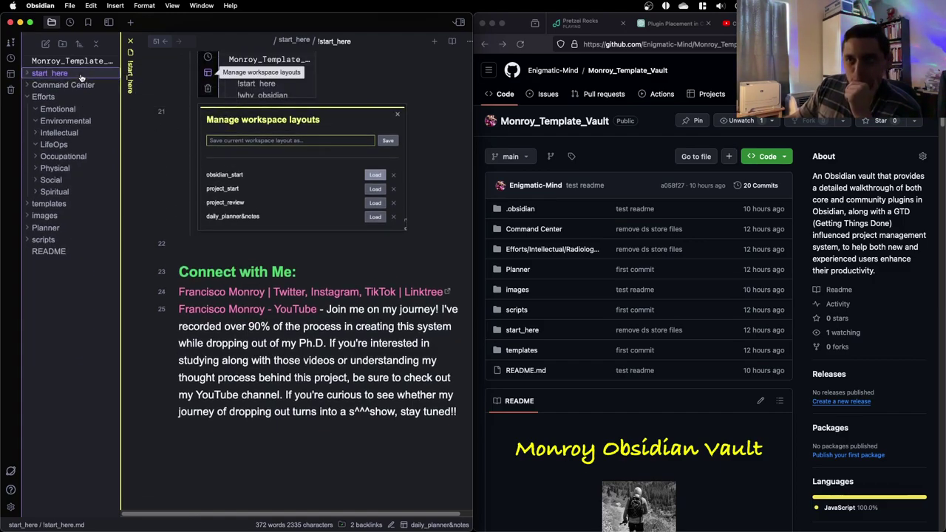
pyautogui.click(79, 74)
pyautogui.click(80, 74)
pyautogui.click(80, 74)
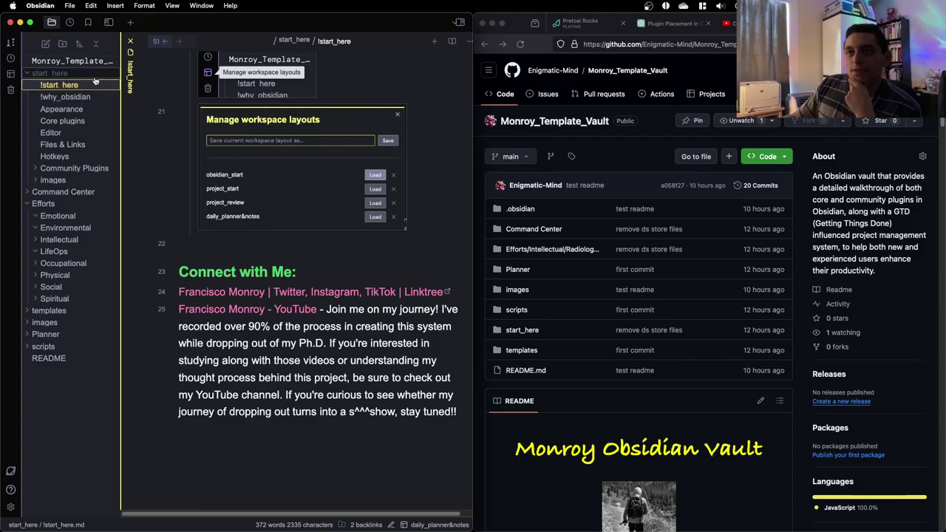
pyautogui.click(52, 73)
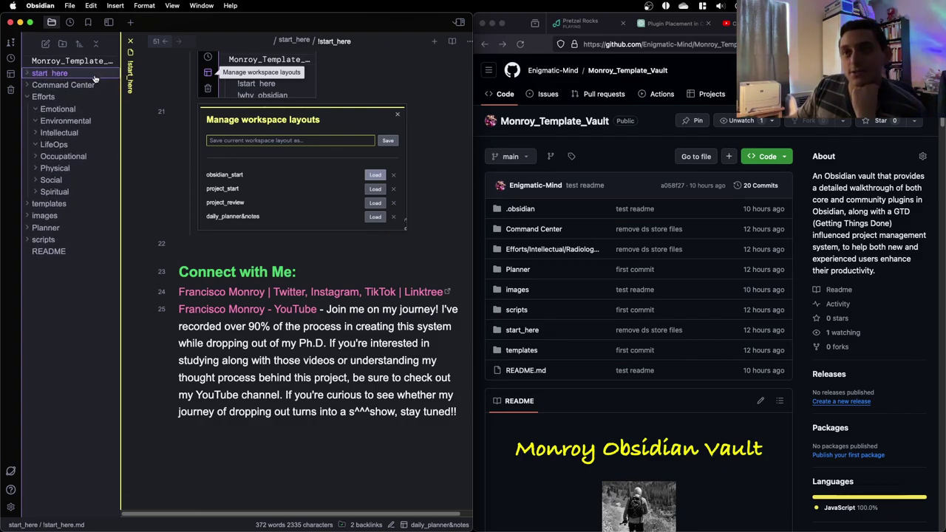
pyautogui.click(94, 94)
pyautogui.click(92, 85)
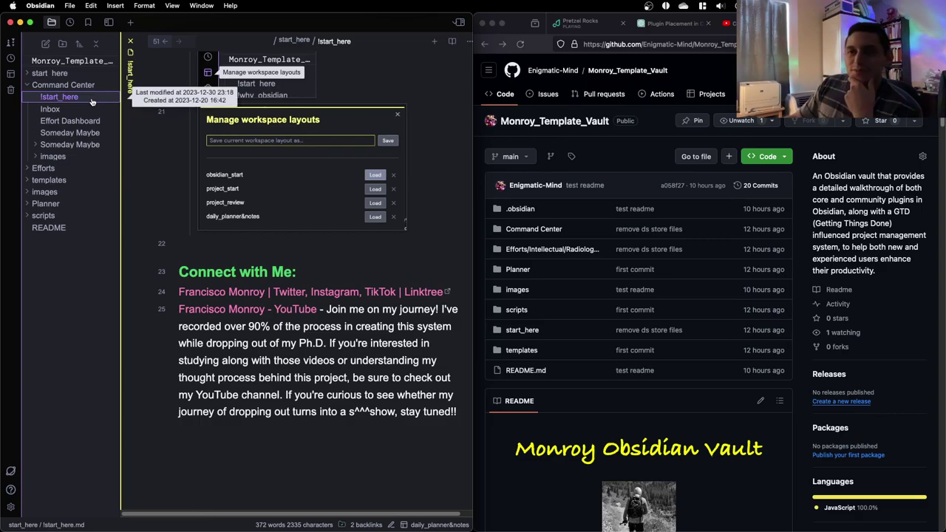
# Open Command Center's !start_here note and review its task types, Weekly Review section and Future Enhancements list
pyautogui.click(90, 100)
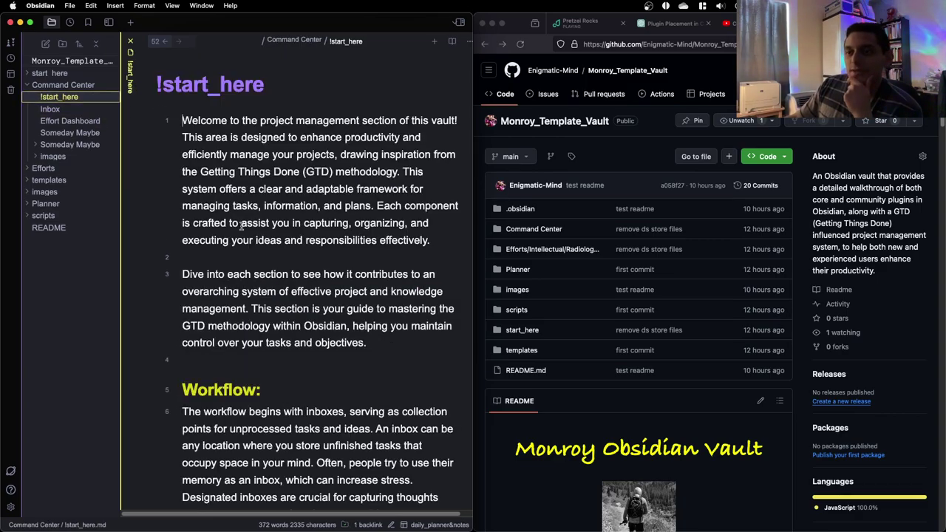
pyautogui.scroll(10, 231, 216)
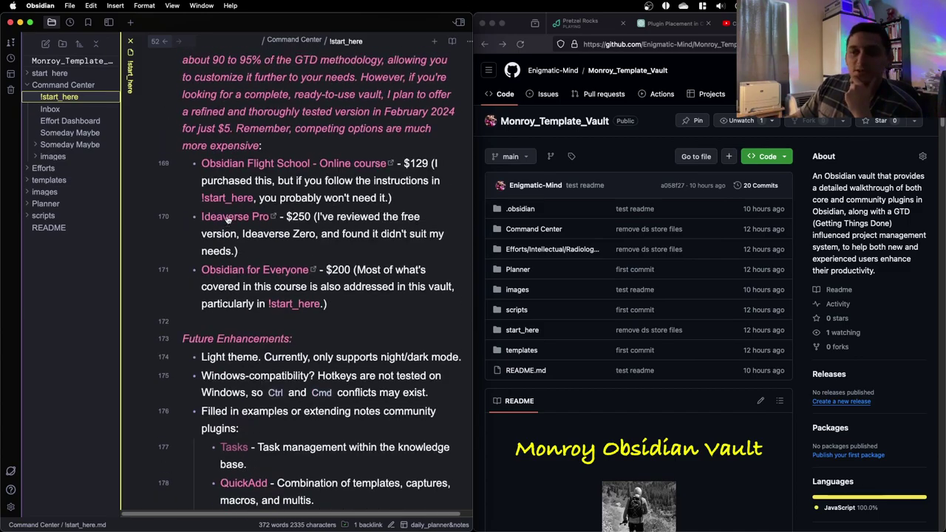
pyautogui.scroll(4, 228, 215)
pyautogui.scroll(-2, 226, 217)
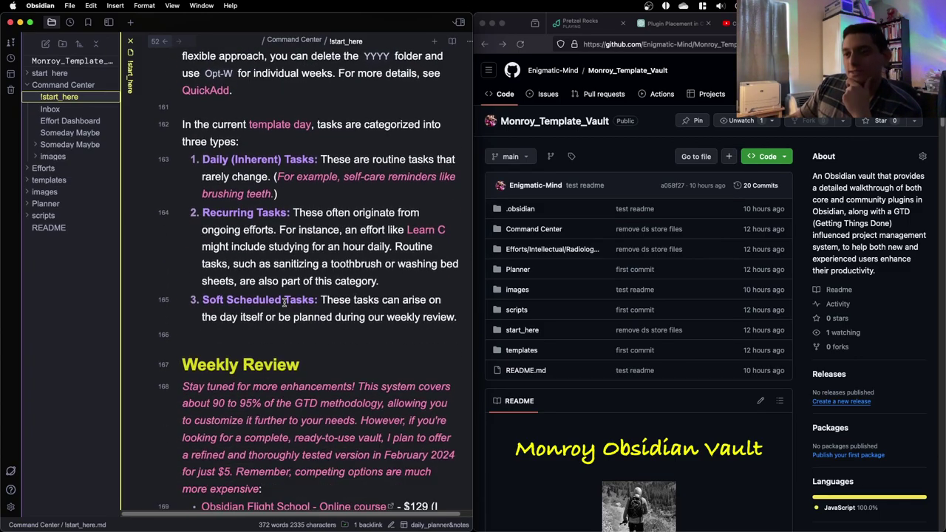
pyautogui.doubleClick(220, 361)
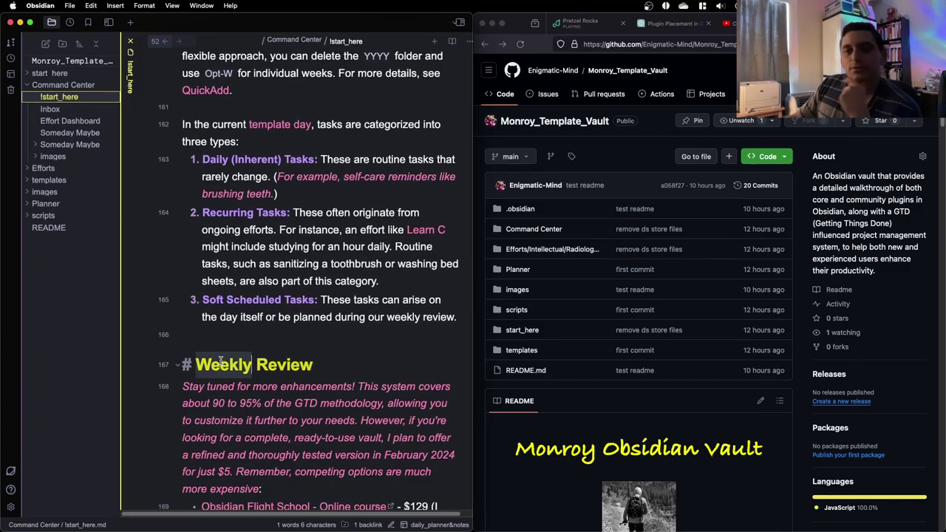
pyautogui.scroll(-3, 220, 360)
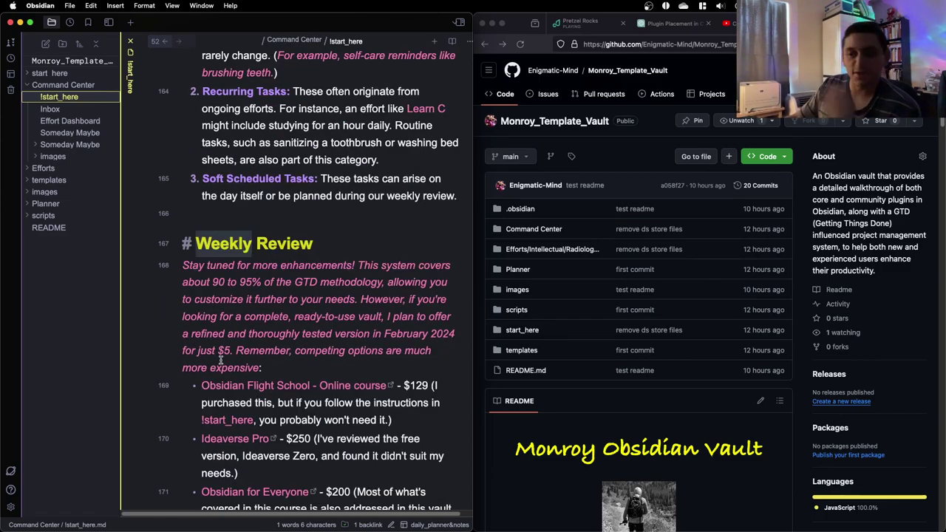
pyautogui.scroll(-8, 221, 361)
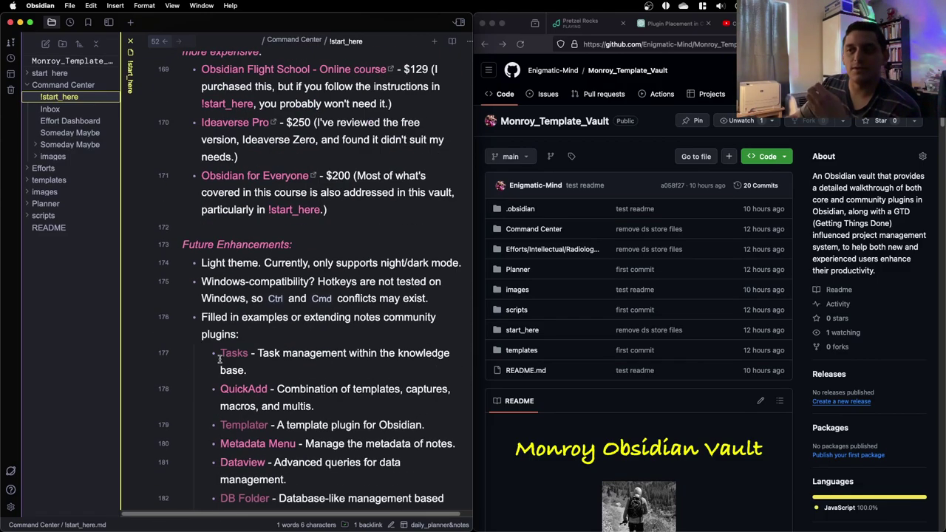
# Widen the vault window over the browser and highlight Ctrl and Cmd in the Windows-compatibility item under Future Enhancements
pyautogui.moveTo(473, 286); pyautogui.dragTo(651, 285)
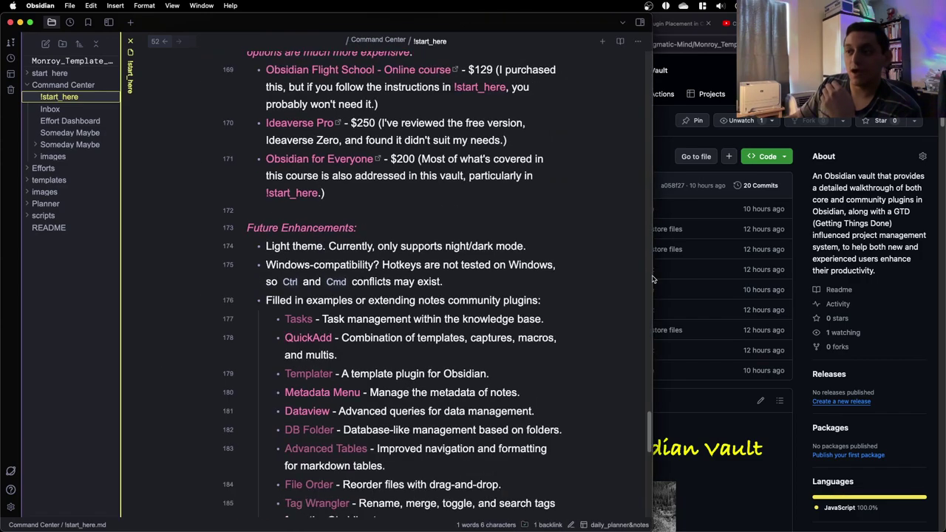
pyautogui.scroll(-1, 305, 256)
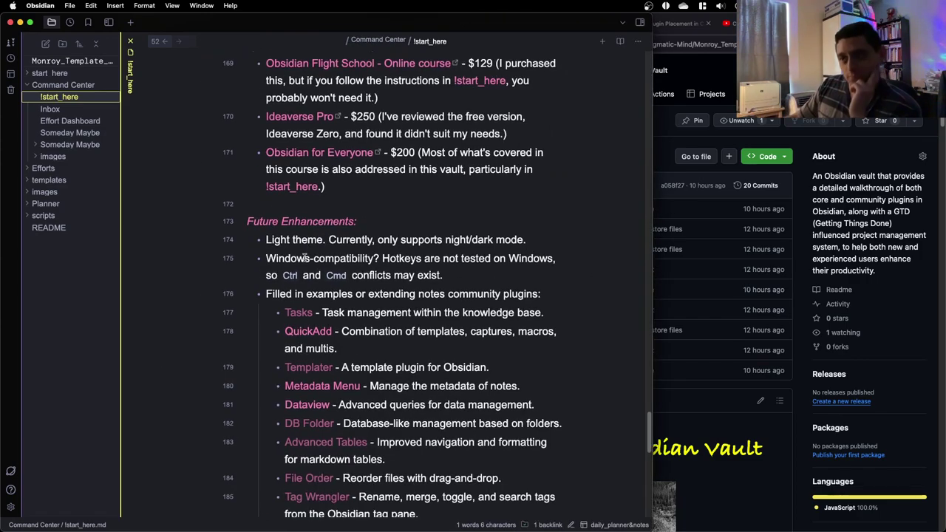
pyautogui.doubleClick(290, 275)
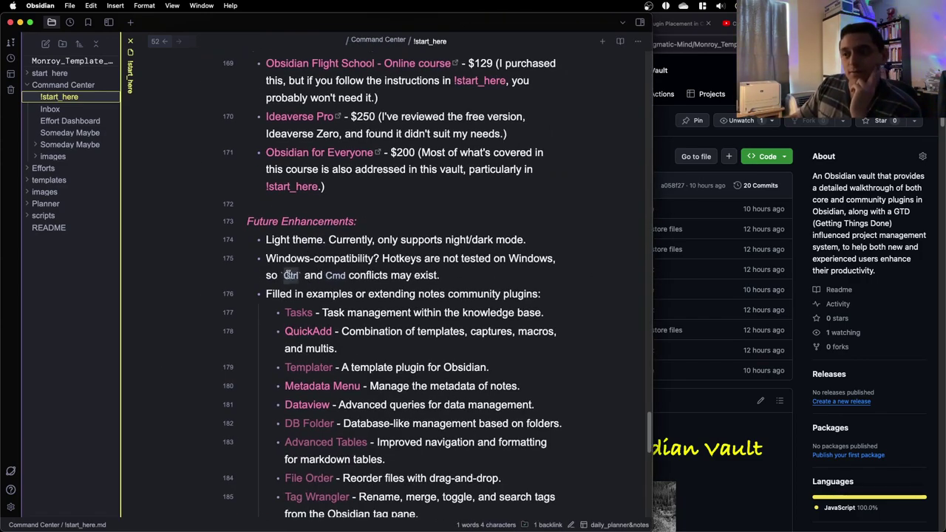
pyautogui.doubleClick(344, 276)
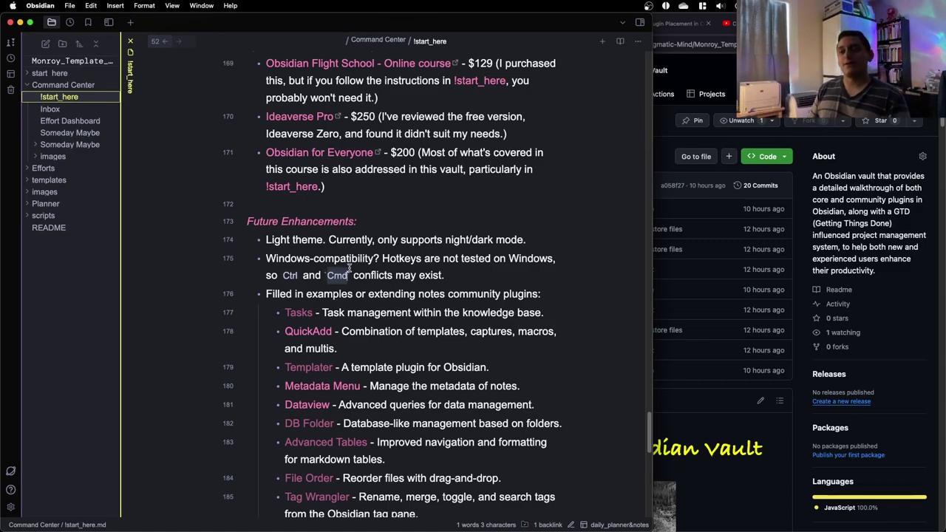
# Select the entire Windows-compatibility bullet in the Future Enhancements list
pyautogui.scroll(5, 355, 281)
pyautogui.scroll(-1, 370, 311)
pyautogui.moveTo(446, 354); pyautogui.dragTo(269, 336)
pyautogui.scroll(-1, 436, 311)
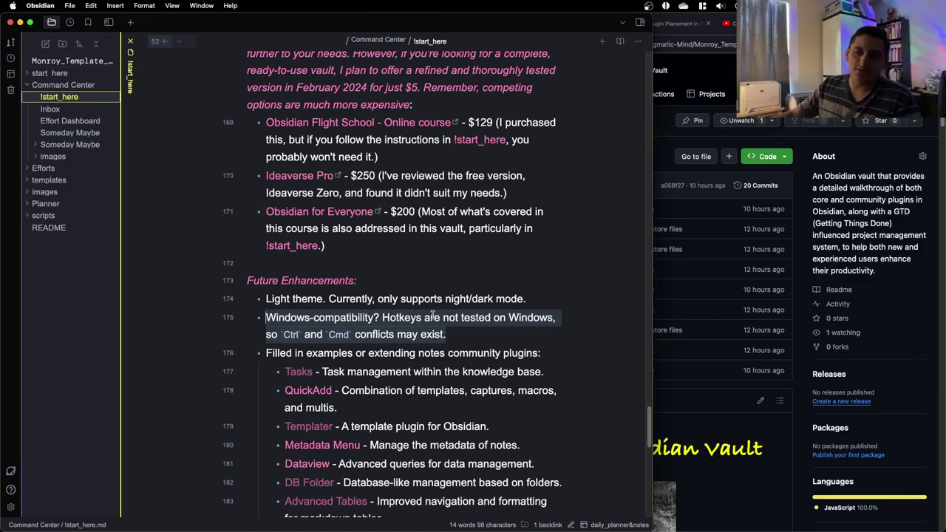
pyautogui.click(445, 331)
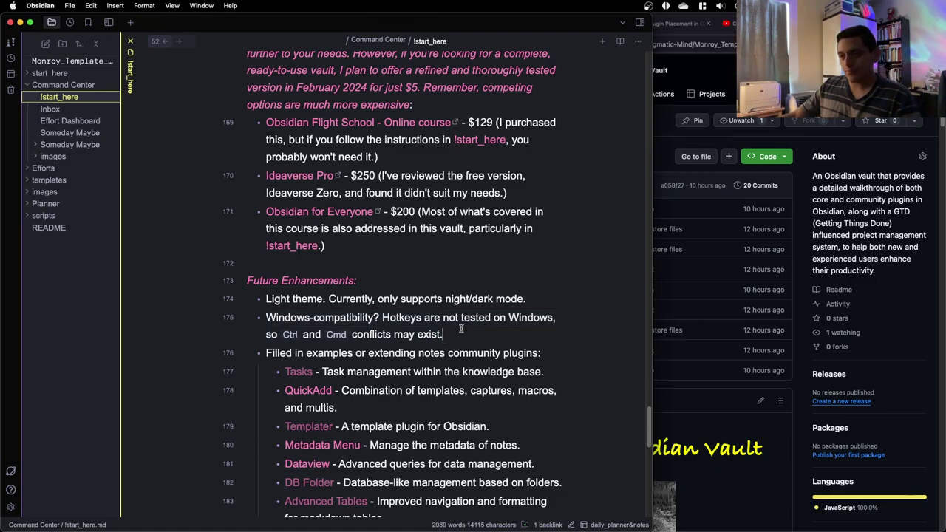
pyautogui.tripleClick(459, 334)
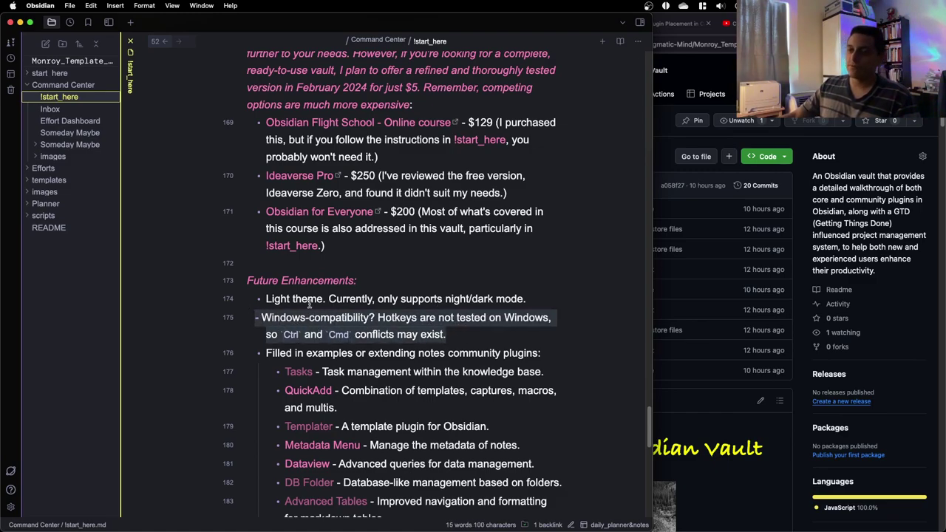
# Select the Light theme bullet in the Future Enhancements list and check it against the Weekly Review section
pyautogui.tripleClick(309, 301)
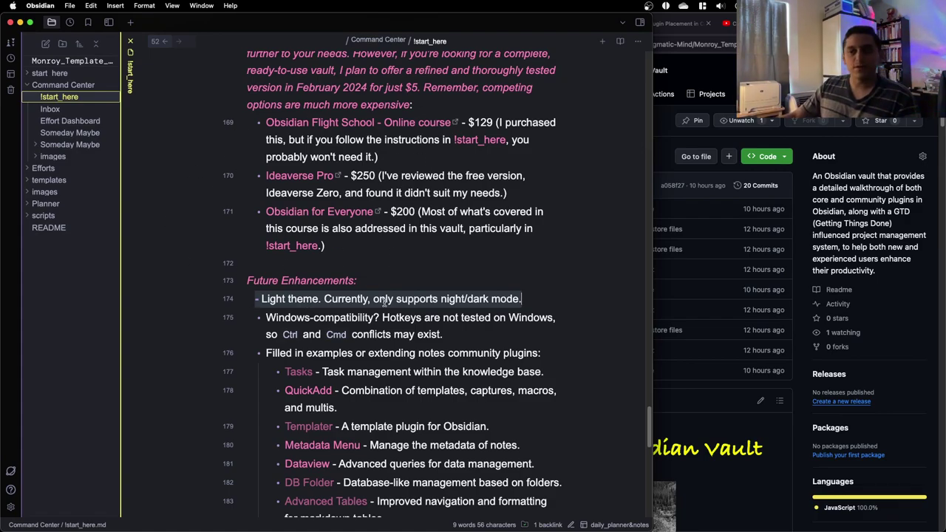
pyautogui.scroll(5, 377, 302)
pyautogui.scroll(-3, 375, 301)
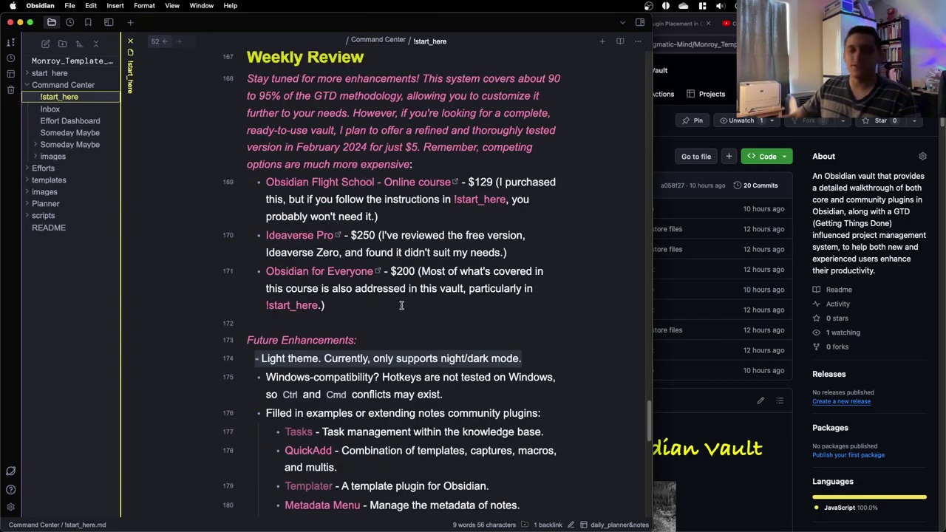
pyautogui.scroll(-3, 403, 304)
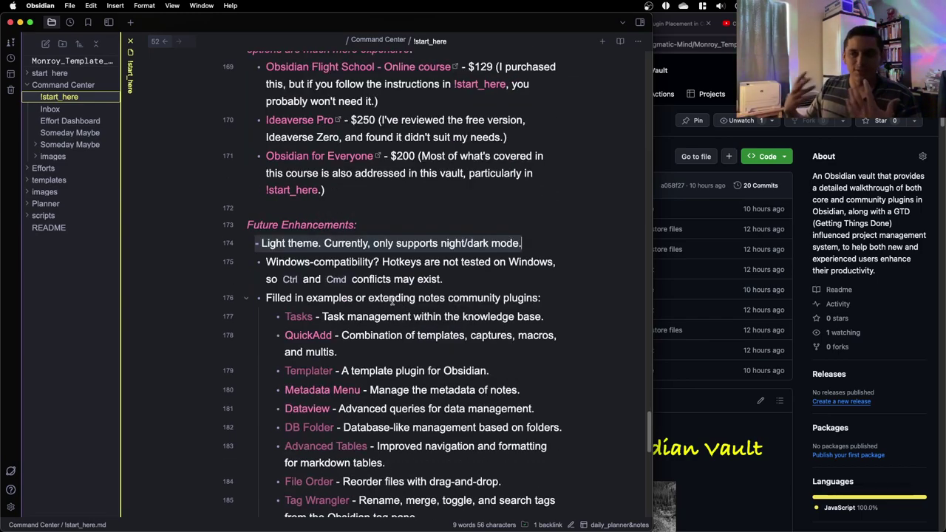
# Highlight the community plugins bullet with its sub-items from Tasks to Enhance Note Copy, and clear the selection
pyautogui.scroll(-3, 392, 299)
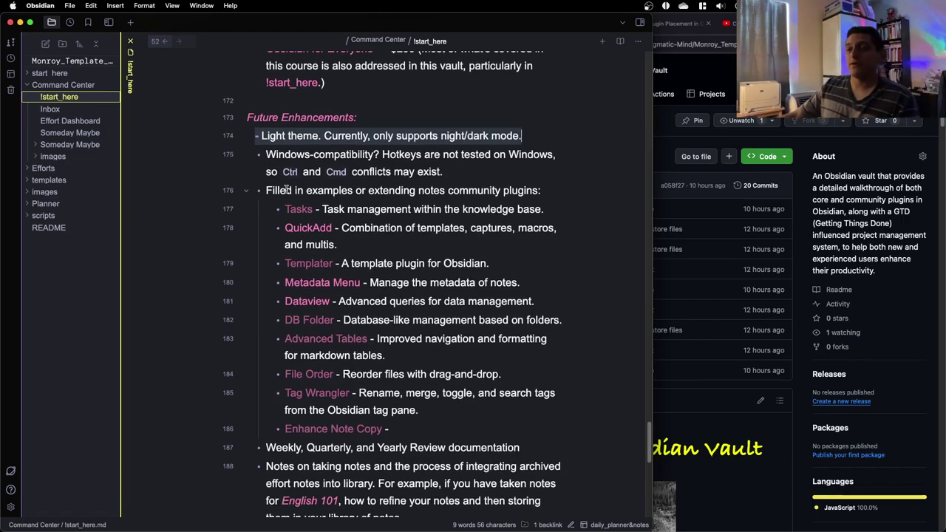
pyautogui.moveTo(269, 191); pyautogui.dragTo(399, 430)
pyautogui.click(352, 176)
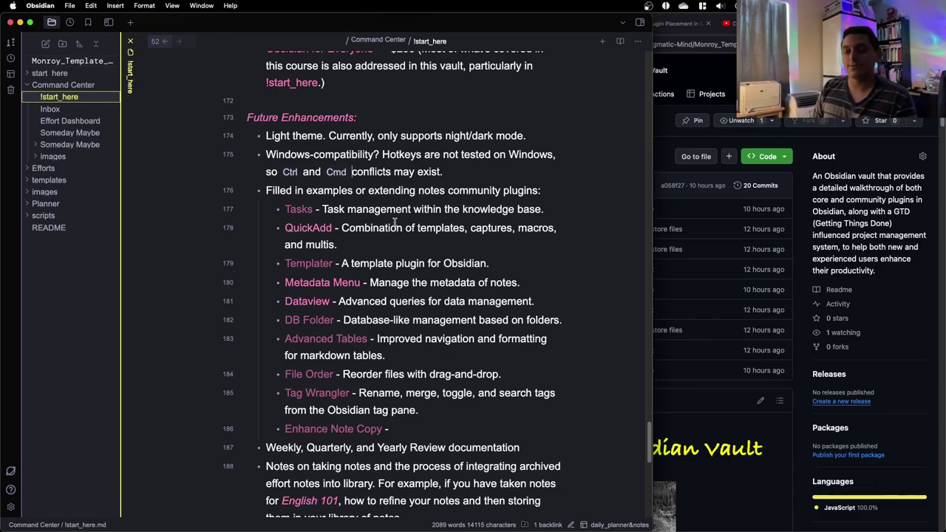
# Select the Weekly, Quarterly, and Yearly Review documentation bullet, followed by the bullet on integrating archived effort notes into the library
pyautogui.scroll(-5, 395, 221)
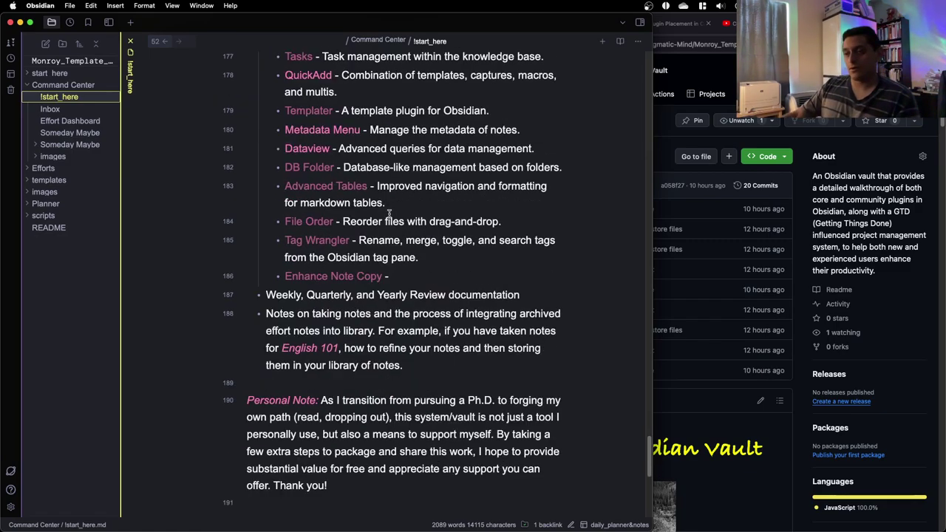
pyautogui.tripleClick(429, 295)
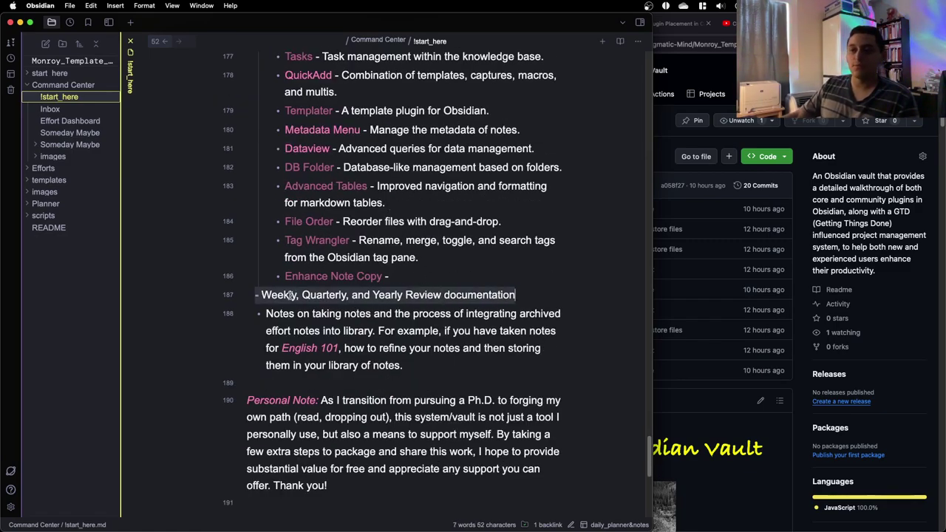
pyautogui.scroll(-2, 435, 286)
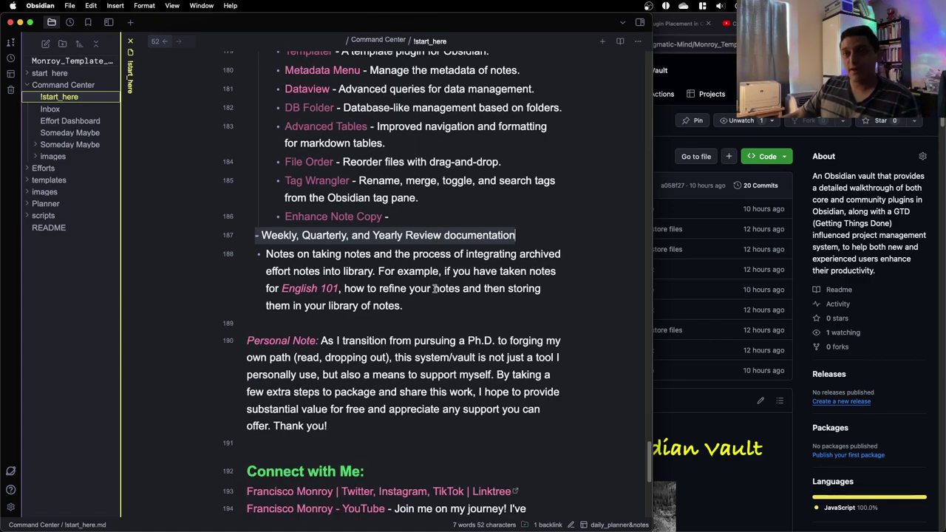
pyautogui.tripleClick(413, 260)
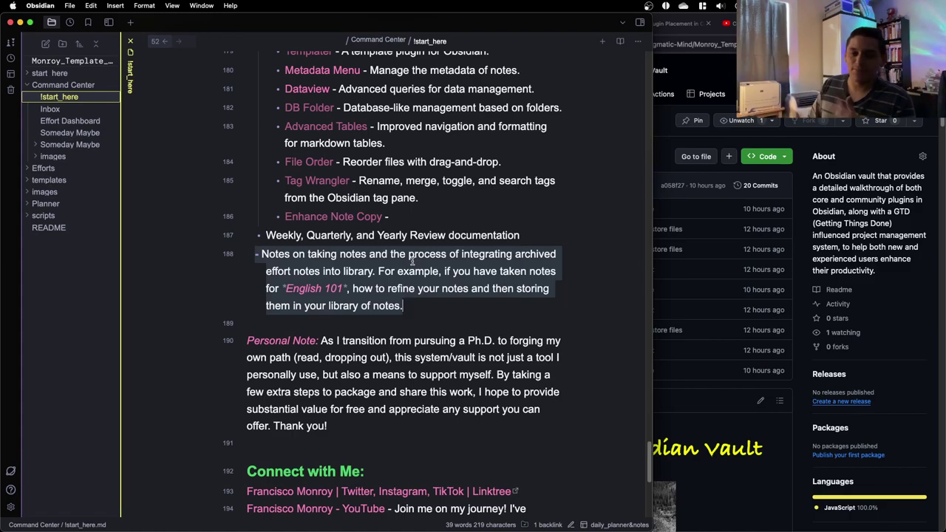
# Highlight the whole Future Enhancements list from the note-taking bullet up to Light theme, look it over and deselect it
pyautogui.scroll(-3, 412, 281)
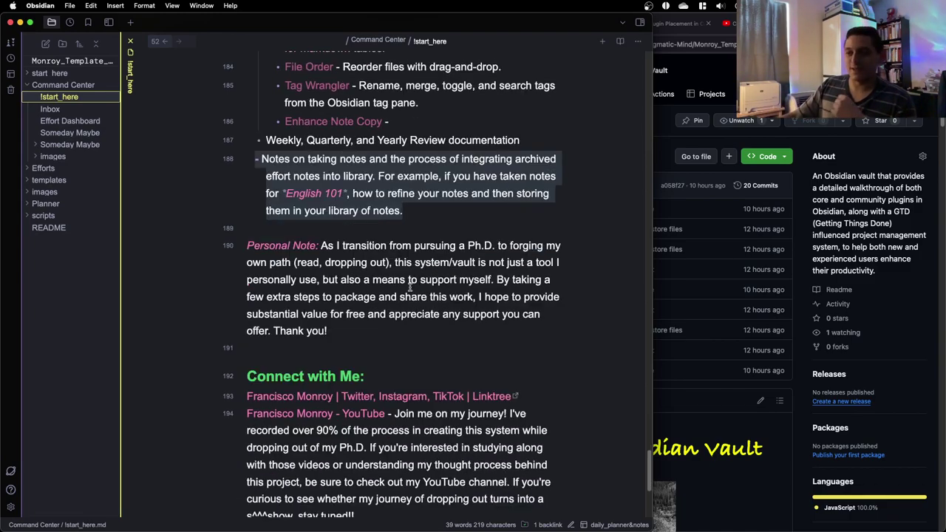
pyautogui.scroll(1, 412, 259)
pyautogui.scroll(6, 418, 244)
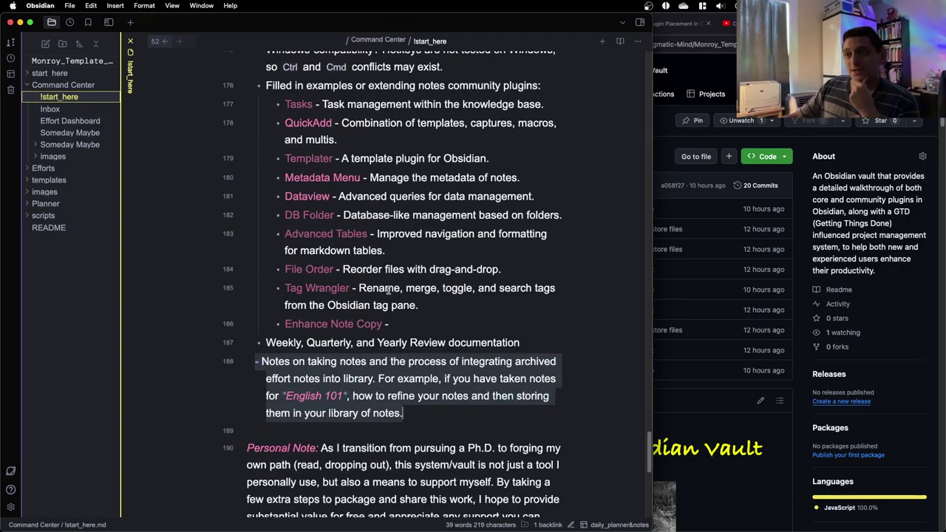
pyautogui.moveTo(435, 406); pyautogui.dragTo(257, 219)
pyautogui.scroll(6, 329, 306)
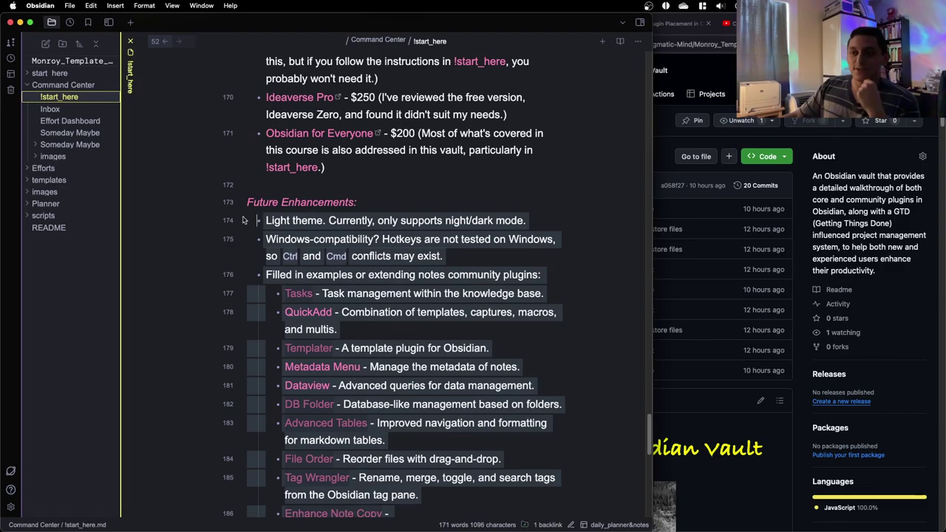
pyautogui.scroll(-4, 321, 226)
pyautogui.scroll(-4, 321, 225)
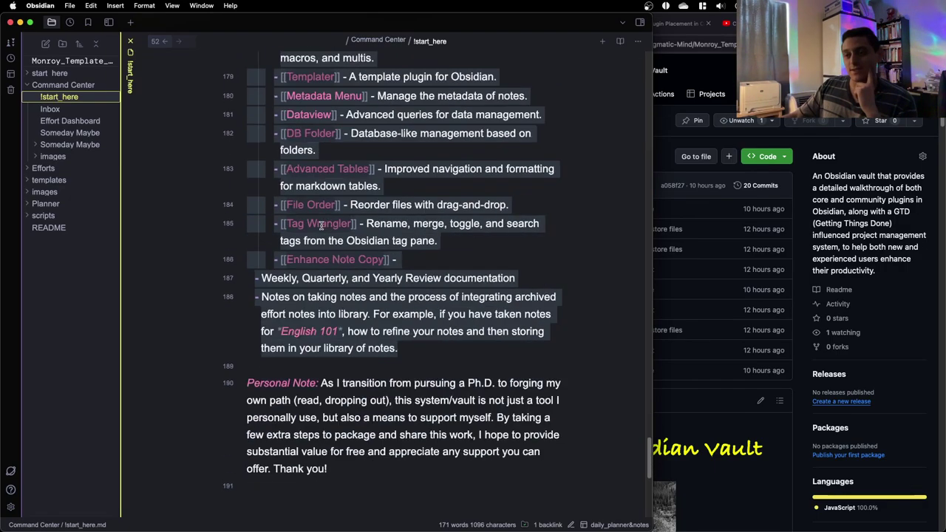
pyautogui.scroll(9, 318, 228)
pyautogui.click(314, 230)
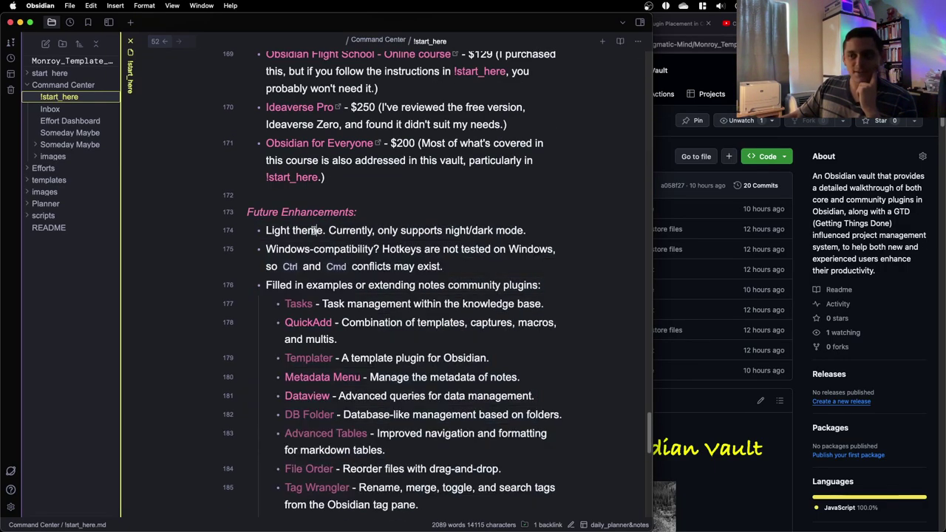
# Review the Weekly Review section's GTD coverage and pricing paragraph together with the planned enhancements below it
pyautogui.scroll(-5, 311, 231)
pyautogui.scroll(6, 310, 233)
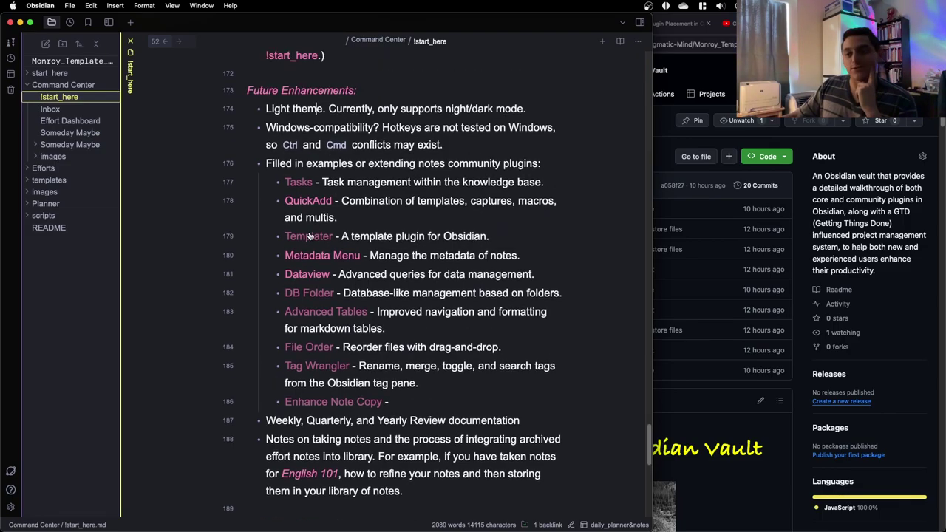
pyautogui.scroll(10, 310, 233)
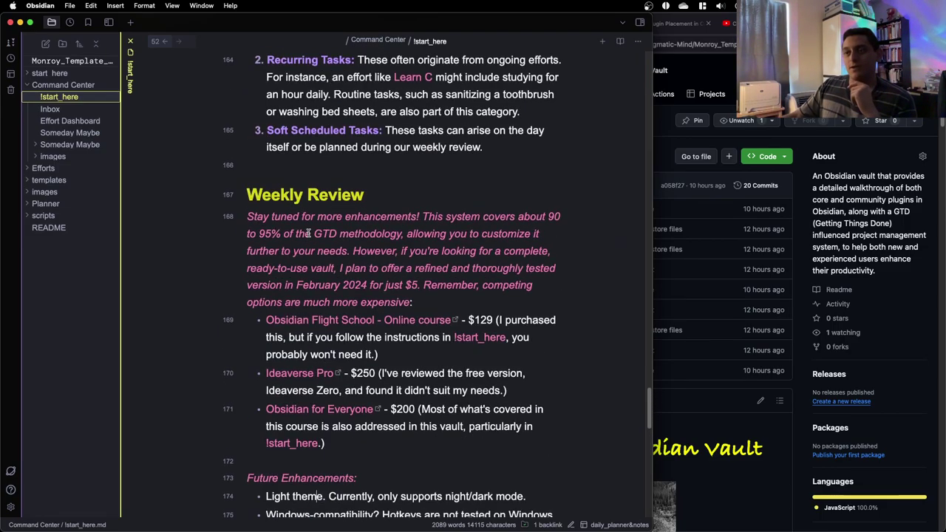
pyautogui.scroll(-10, 309, 235)
pyautogui.scroll(3, 310, 237)
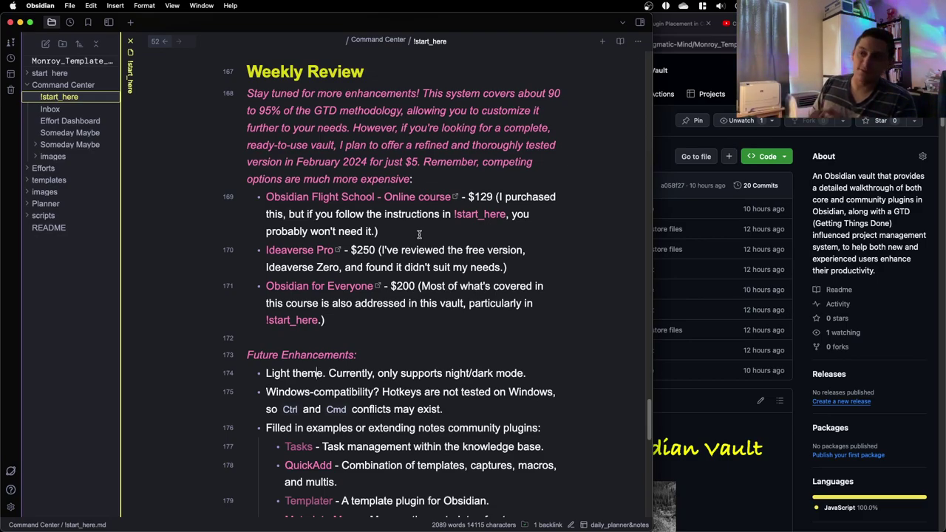
pyautogui.scroll(-5, 318, 327)
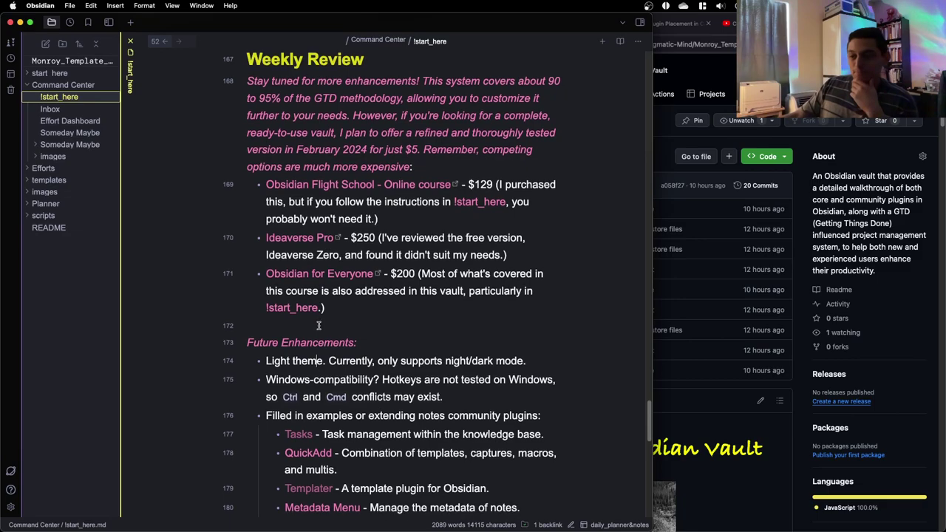
pyautogui.scroll(-3, 320, 327)
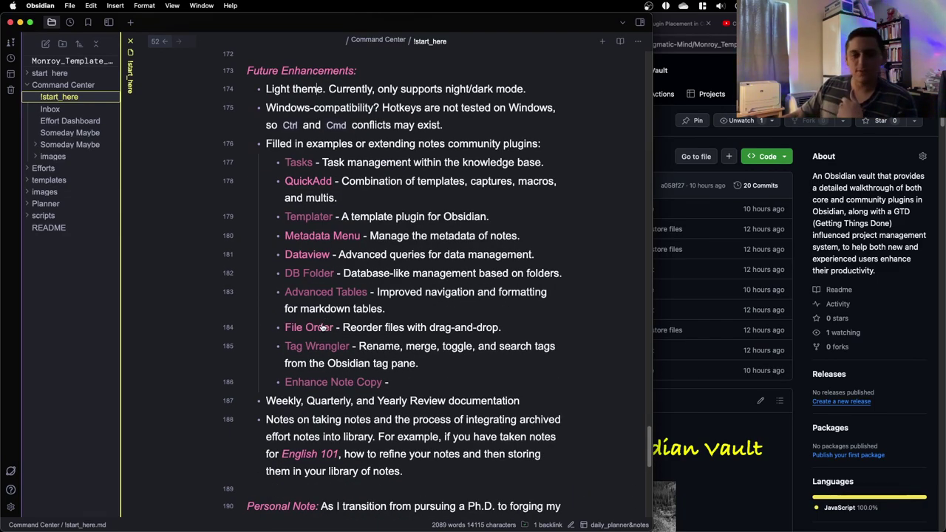
# Select all the Future Enhancements bullets again and clear the selection
pyautogui.scroll(-2, 407, 400)
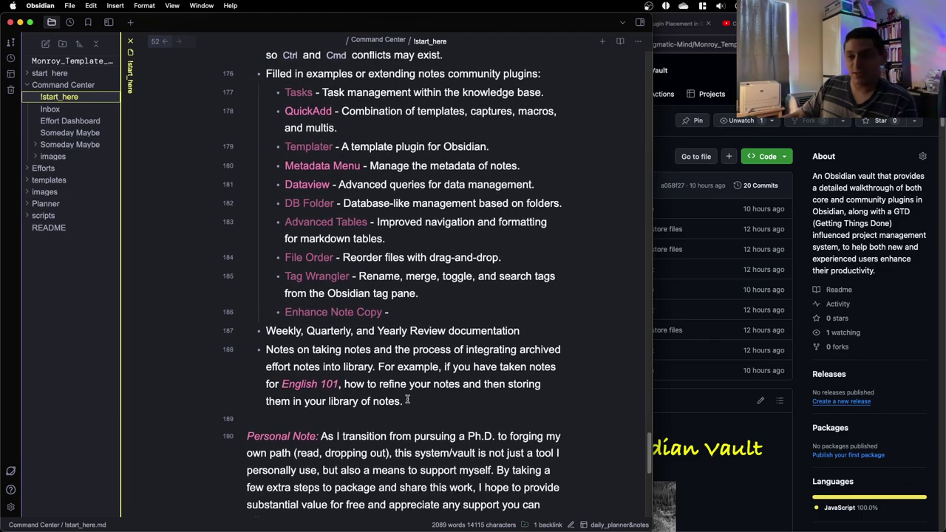
pyautogui.moveTo(406, 400); pyautogui.dragTo(253, 169)
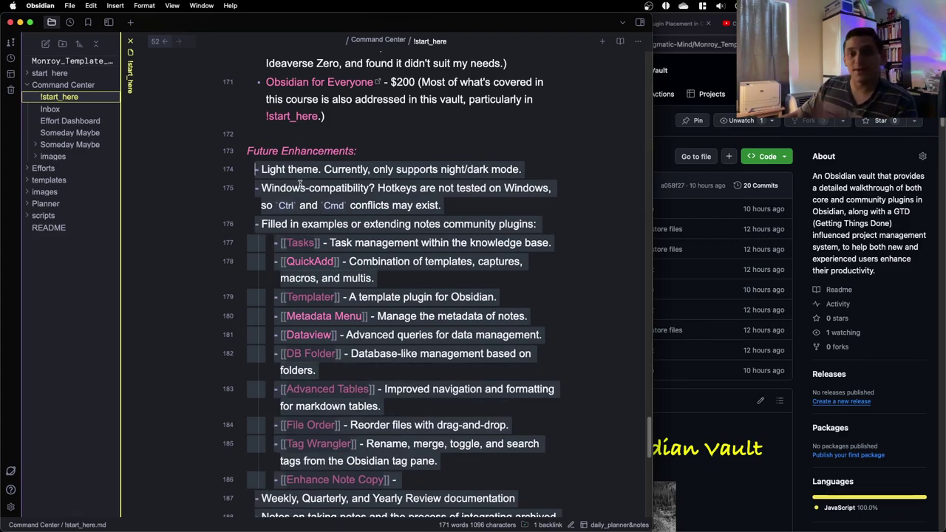
pyautogui.click(381, 168)
# Highlight the three competing options, Obsidian Flight School, Ideaverse Pro and Obsidian for Everyone, and deselect them
pyautogui.scroll(2, 383, 166)
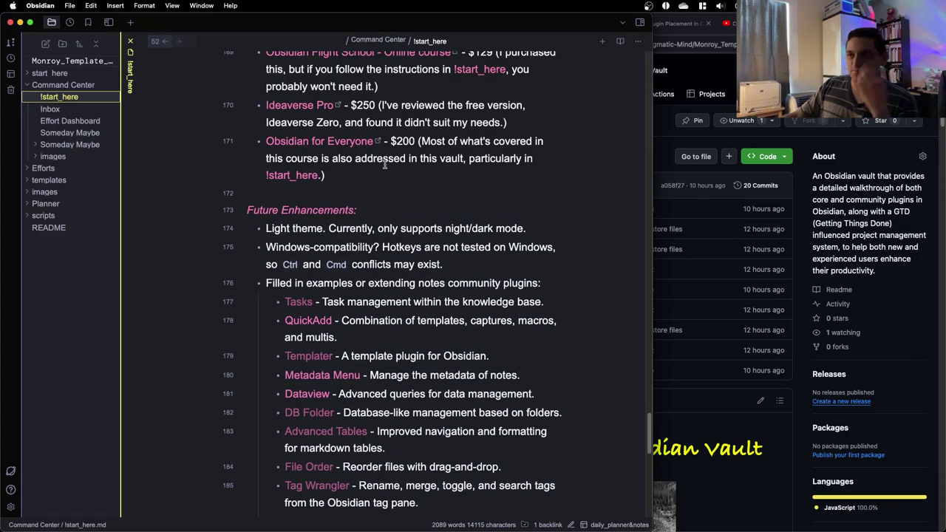
pyautogui.scroll(5, 376, 173)
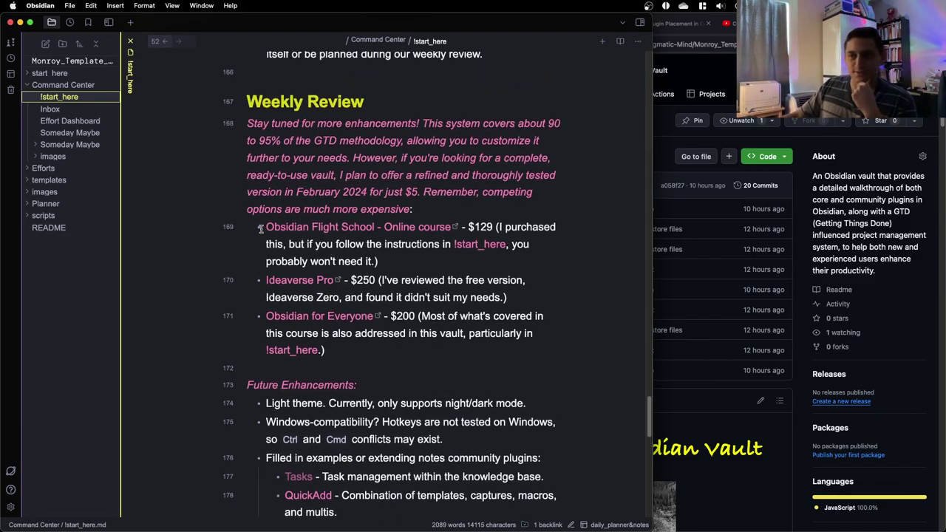
pyautogui.moveTo(263, 227); pyautogui.dragTo(350, 351)
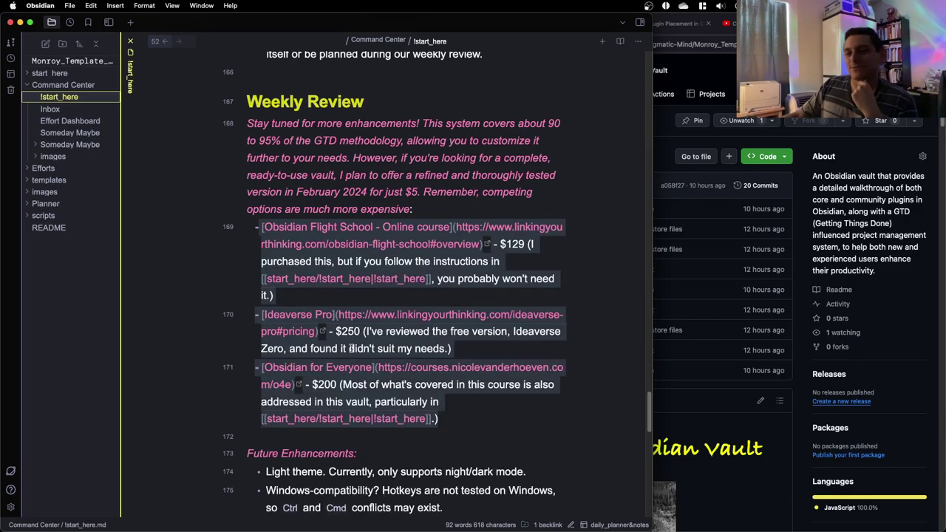
pyautogui.click(484, 403)
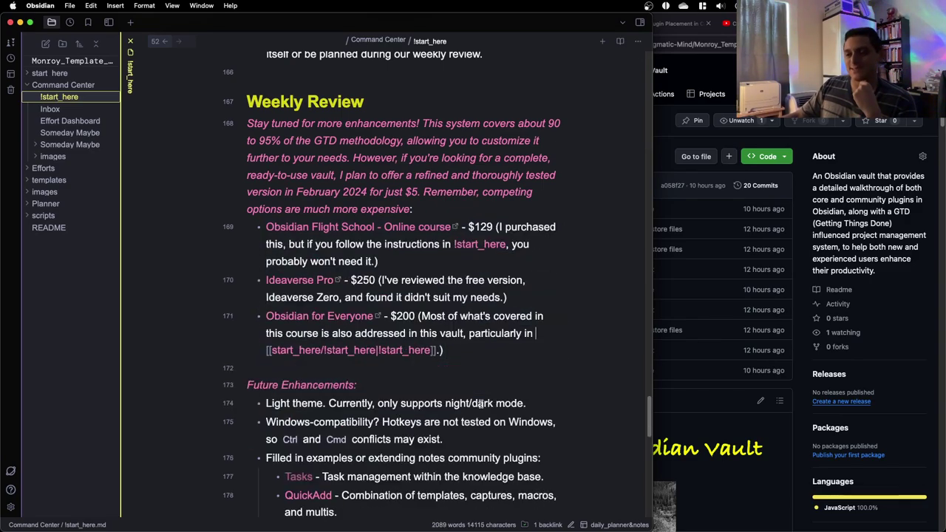
pyautogui.click(373, 364)
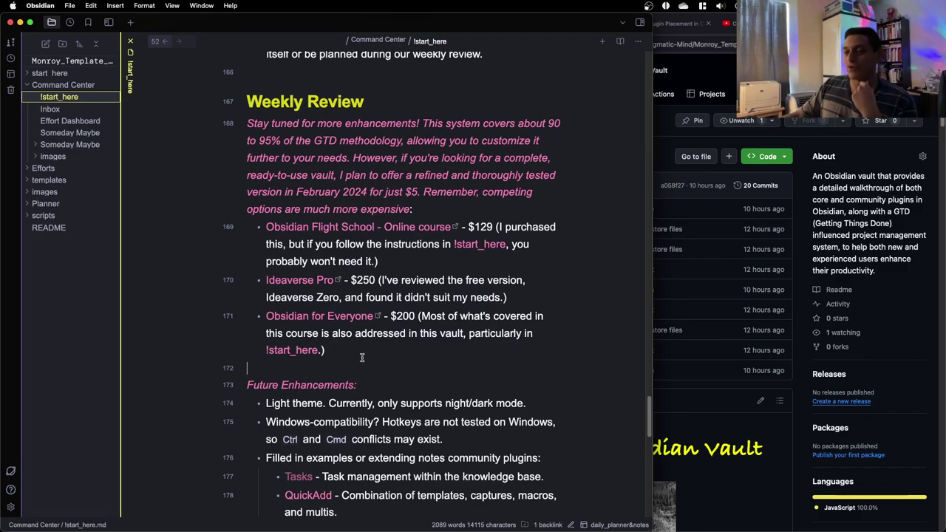
pyautogui.click(363, 350)
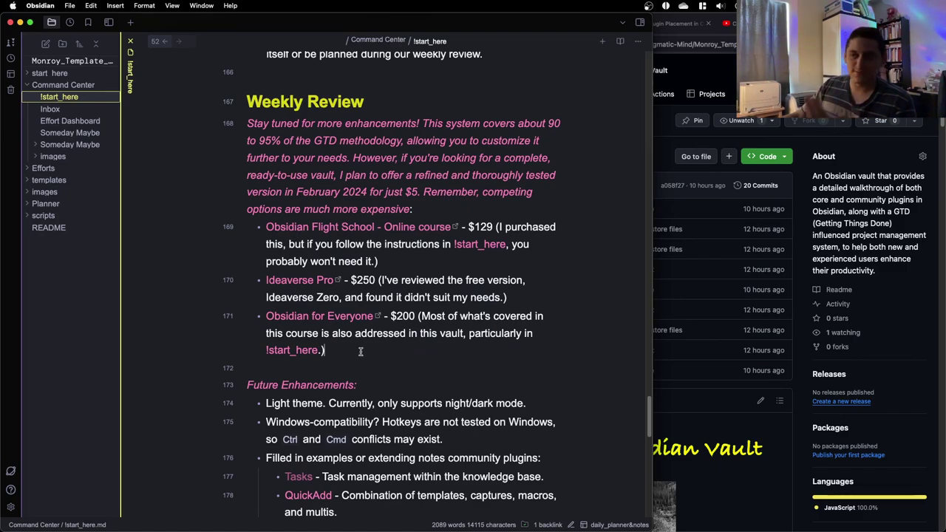
# Highlight the Personal Note and Connect with Me sections at the end of the note, then deselect them
pyautogui.scroll(-1, 360, 351)
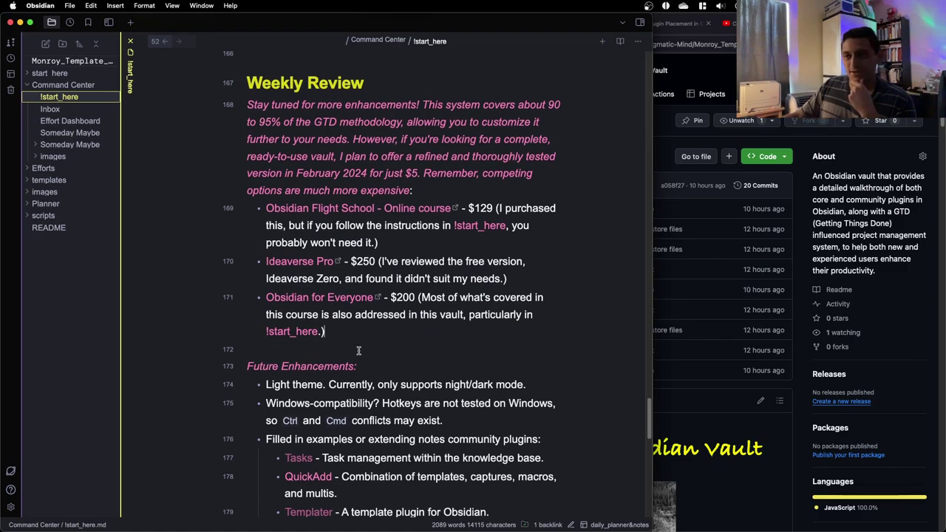
pyautogui.scroll(-1, 360, 351)
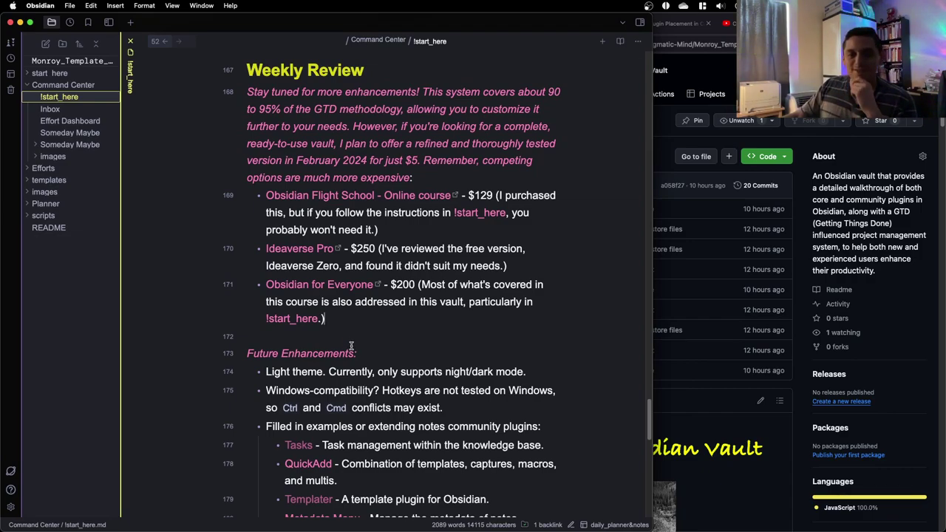
pyautogui.scroll(-1, 351, 346)
pyautogui.scroll(-10, 351, 346)
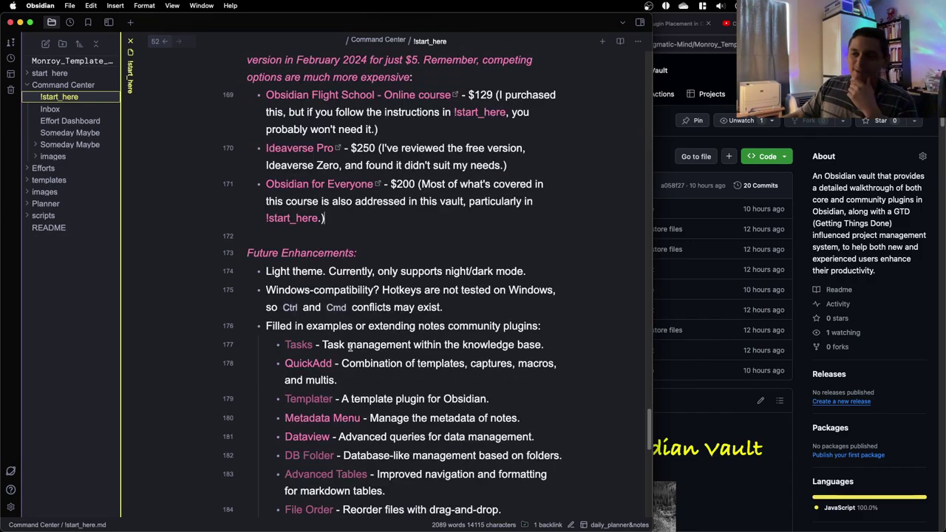
pyautogui.scroll(-12, 350, 347)
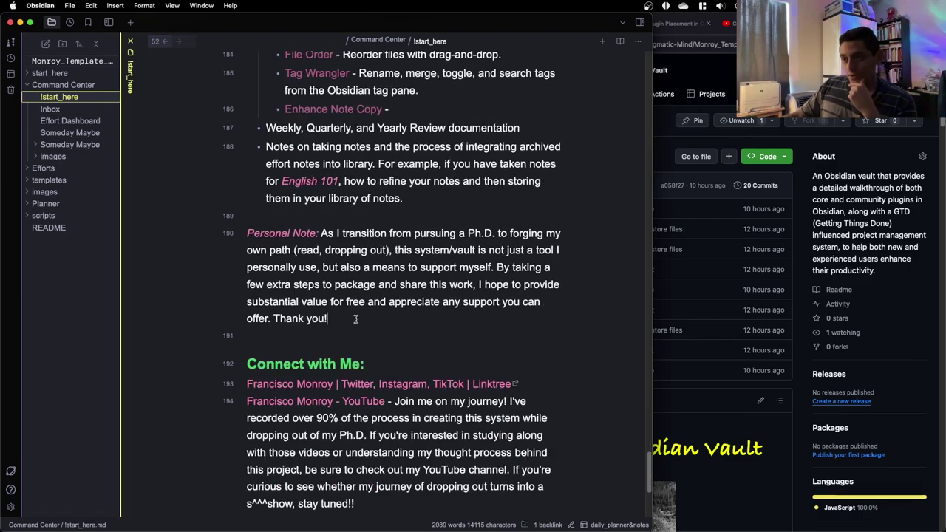
pyautogui.scroll(-3, 355, 333)
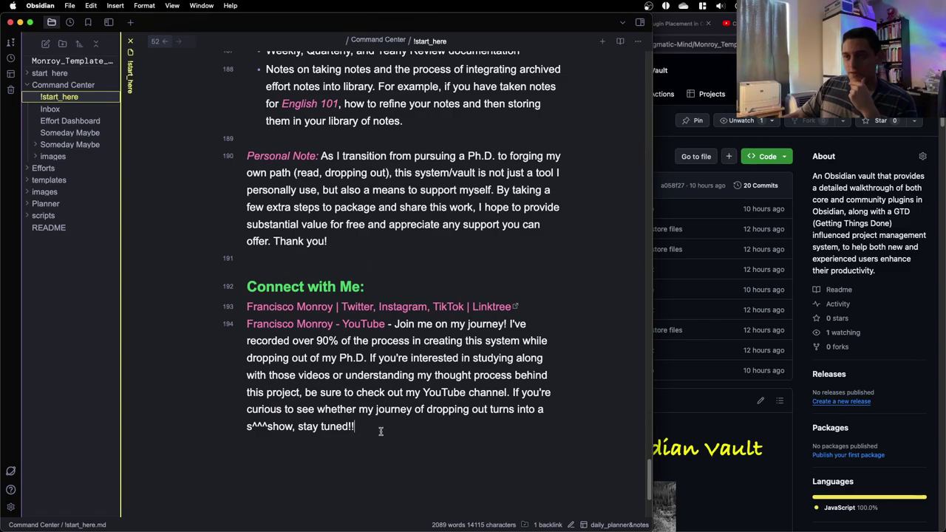
pyautogui.moveTo(377, 426); pyautogui.dragTo(375, 146)
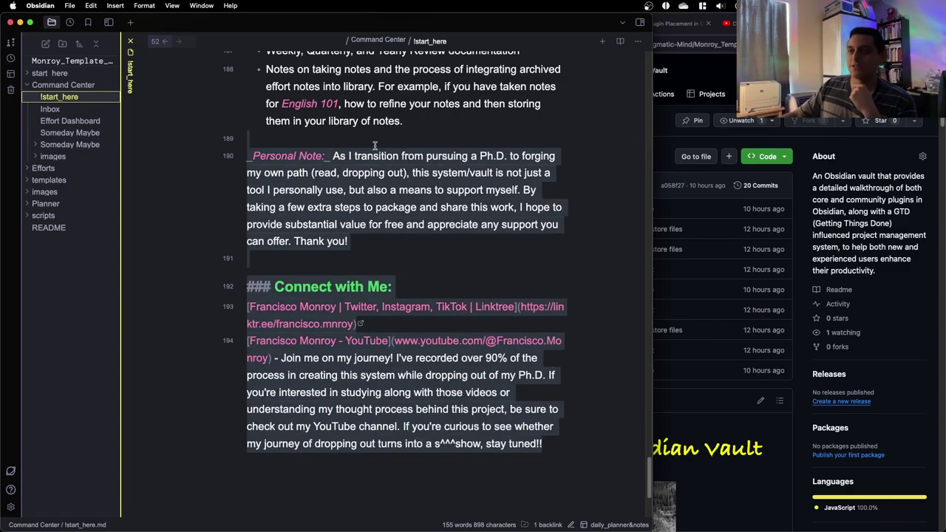
pyautogui.click(419, 288)
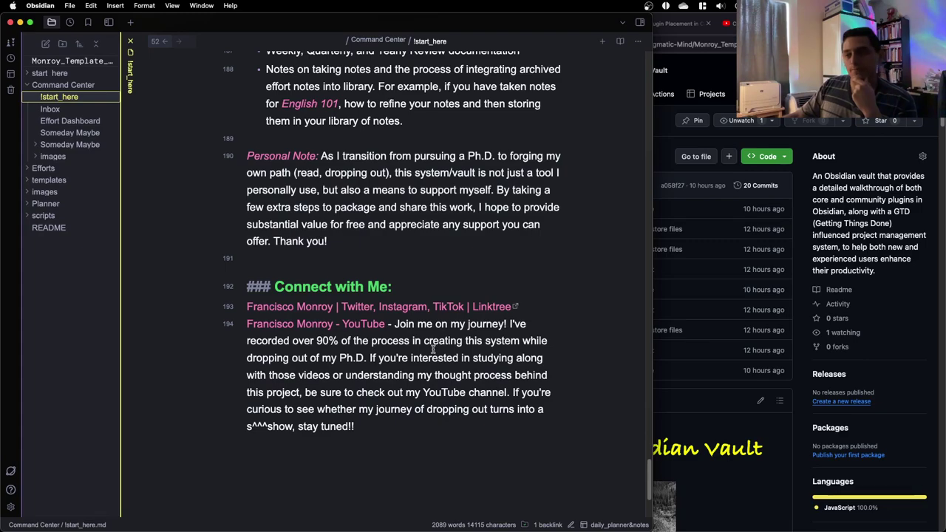
pyautogui.scroll(4, 419, 358)
pyautogui.scroll(4, 419, 359)
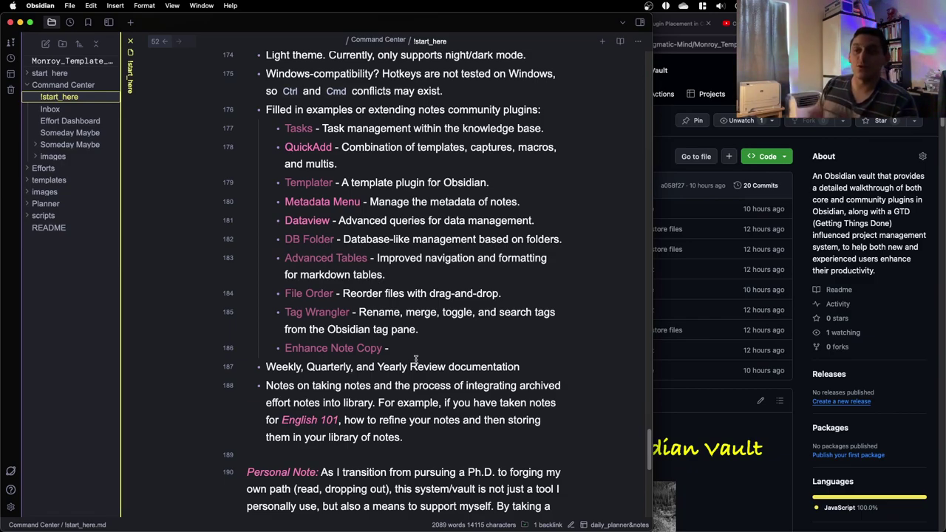
# Recheck the Future Enhancements, Personal Note and Connect with Me sections, then return to the beginning of the !start_here note
pyautogui.scroll(4, 417, 362)
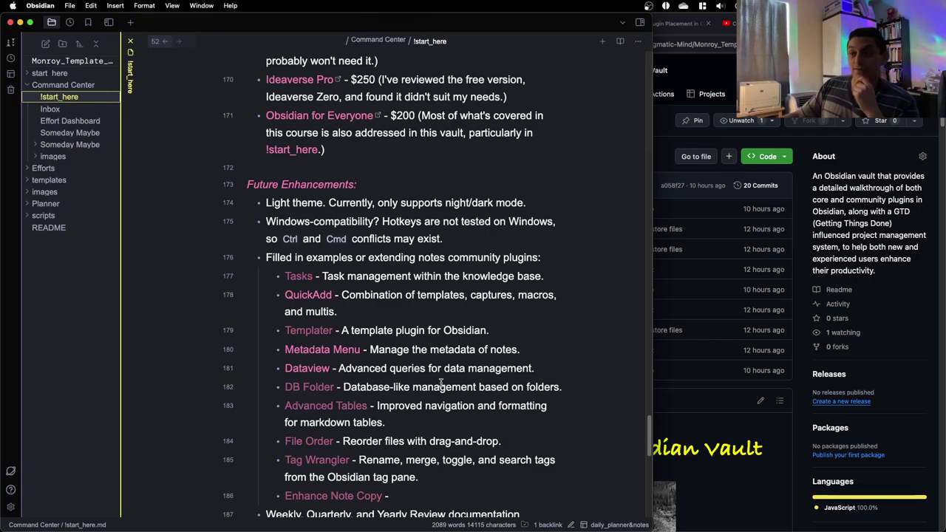
pyautogui.scroll(-1, 441, 382)
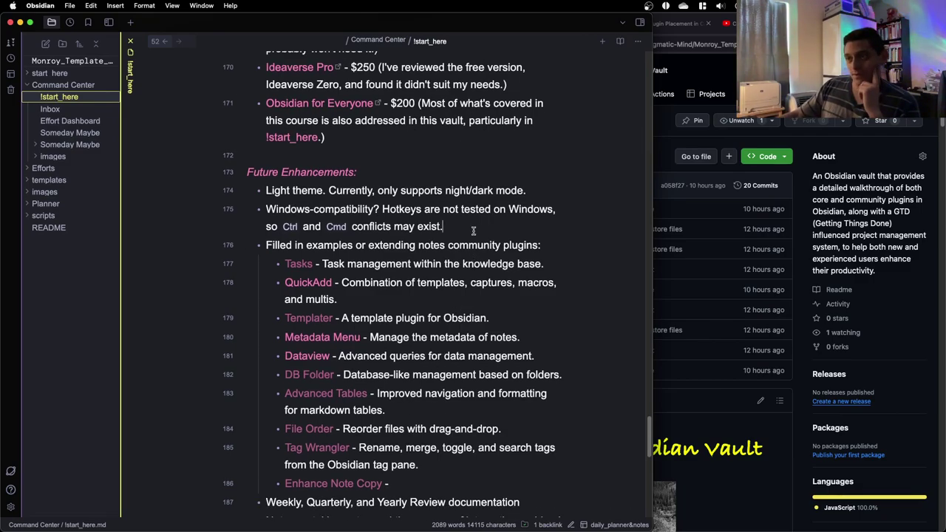
pyautogui.scroll(-6, 516, 272)
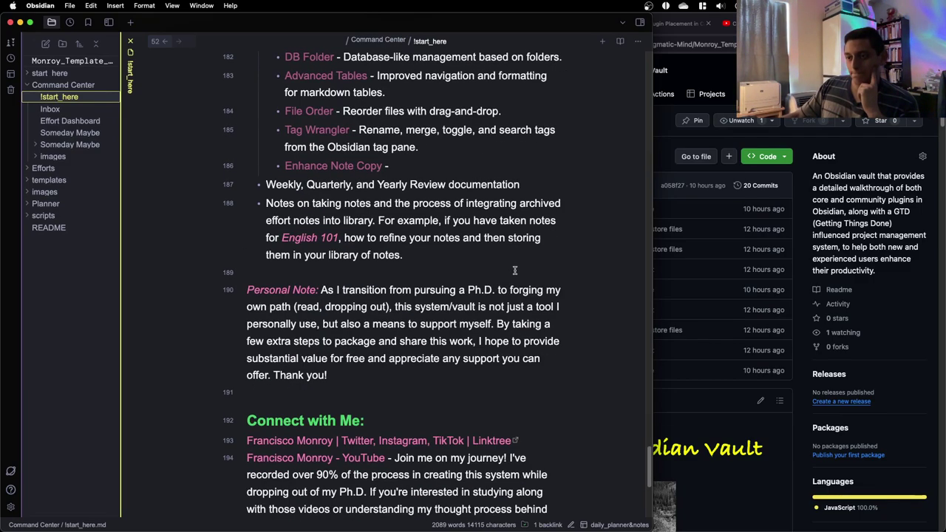
pyautogui.scroll(-3, 515, 272)
pyautogui.scroll(15, 414, 281)
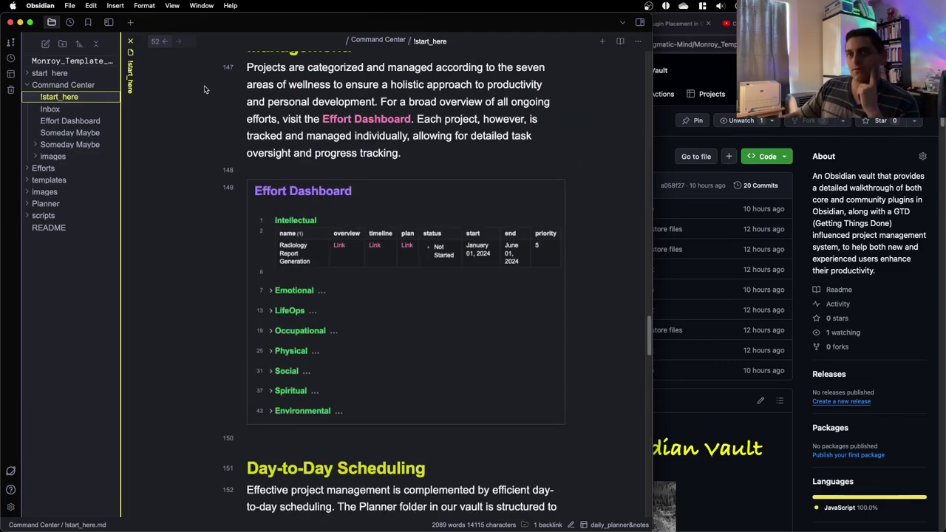
pyautogui.scroll(20, 236, 141)
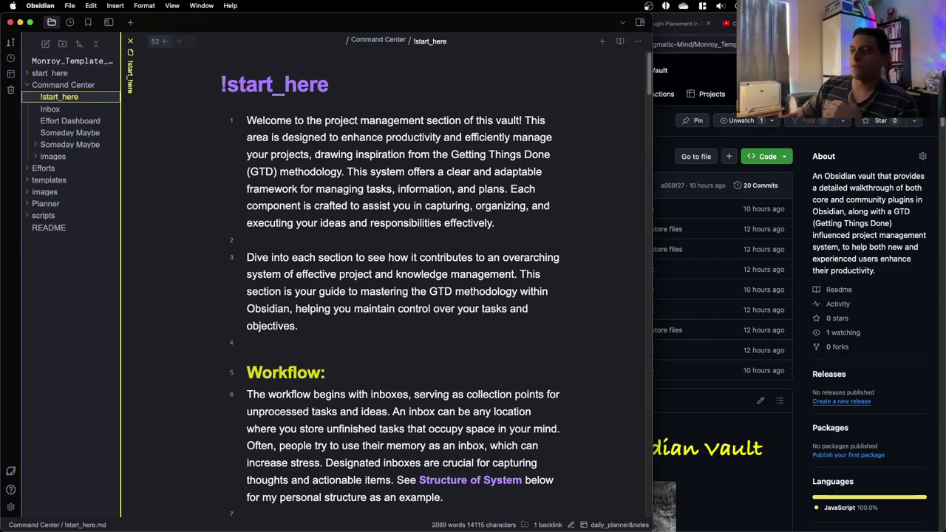
# Switch to Firefox, widen its window leftward and look over the template vault's GitHub file list and README introduction
pyautogui.click(788, 134)
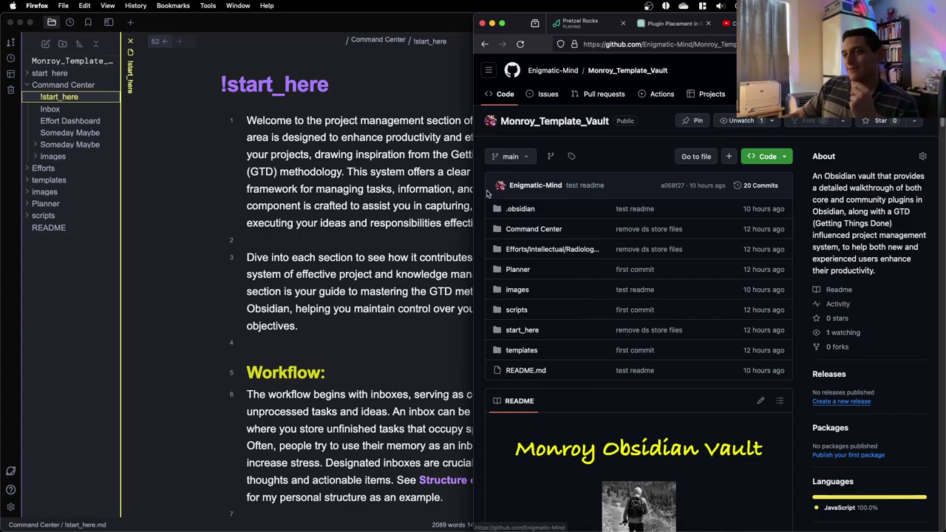
pyautogui.moveTo(473, 194); pyautogui.dragTo(176, 194)
pyautogui.scroll(-5, 488, 188)
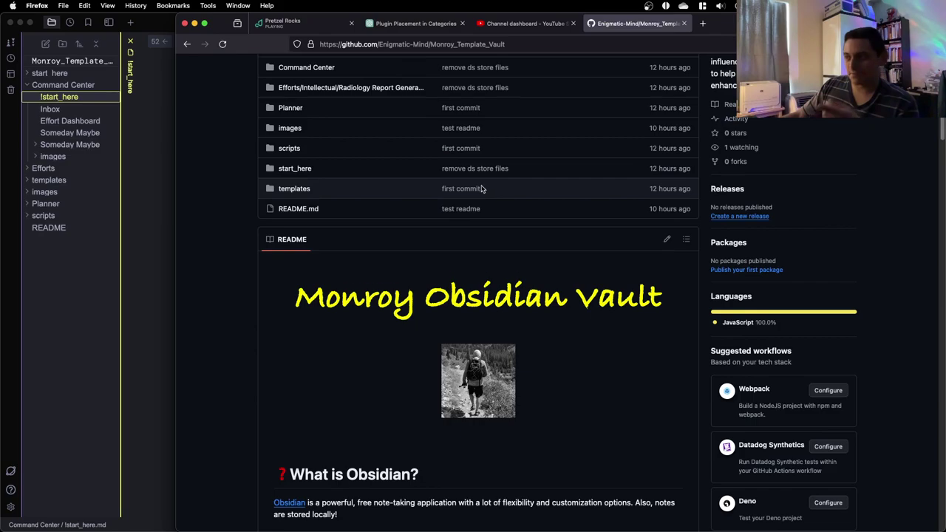
pyautogui.scroll(-3, 482, 191)
pyautogui.scroll(-1, 477, 198)
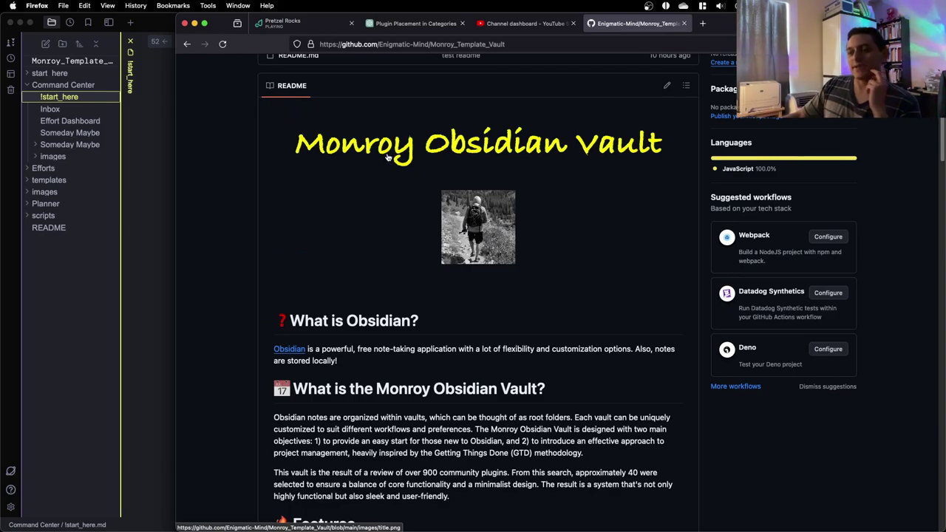
pyautogui.scroll(-5, 387, 157)
pyautogui.scroll(9, 386, 157)
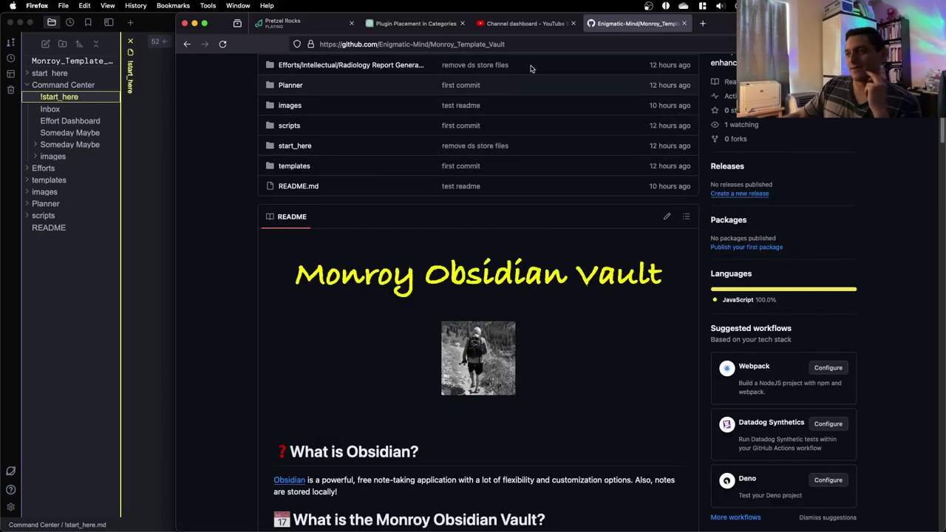
# Search the web for "movie web app github" in a new tab and open the movie-web/movie-web repository
pyautogui.click(702, 25)
pyautogui.write('movi')
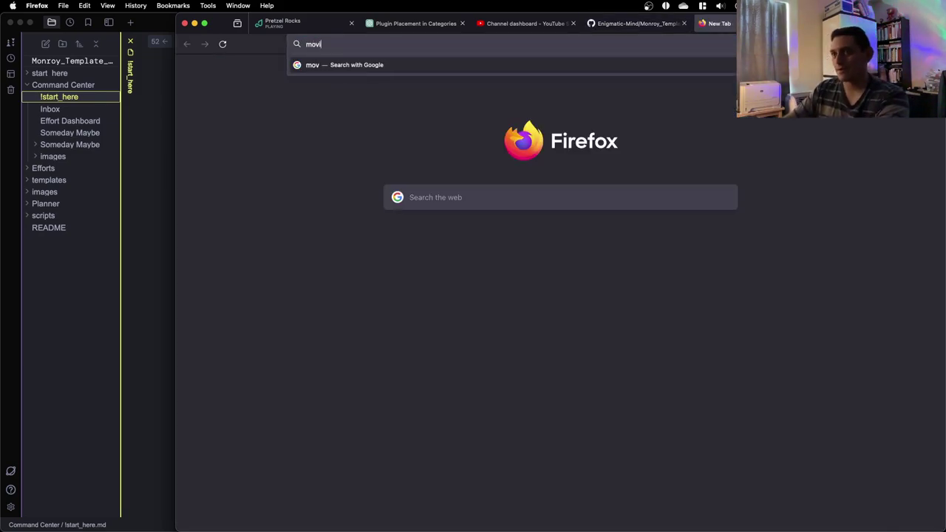
pyautogui.write('e web app gitb')
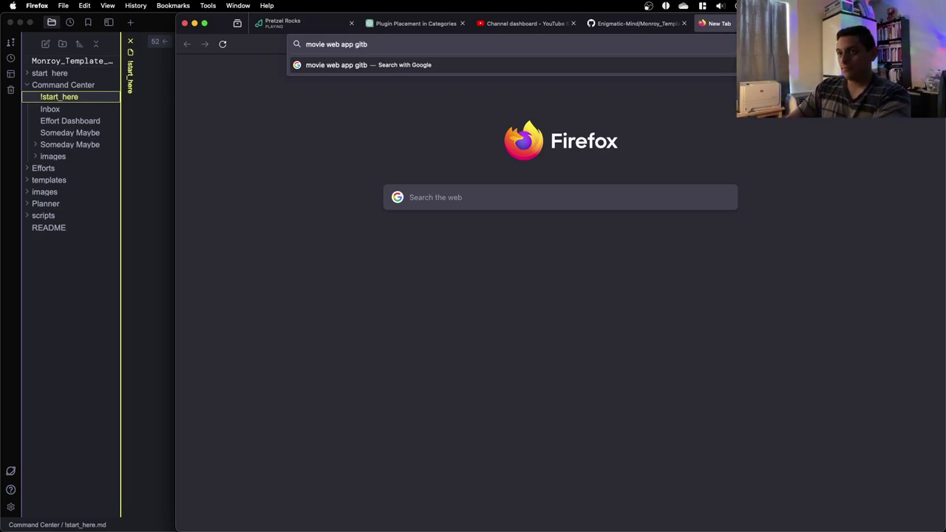
pyautogui.press('BackSpace')
pyautogui.write('hub')
pyautogui.press('Return')
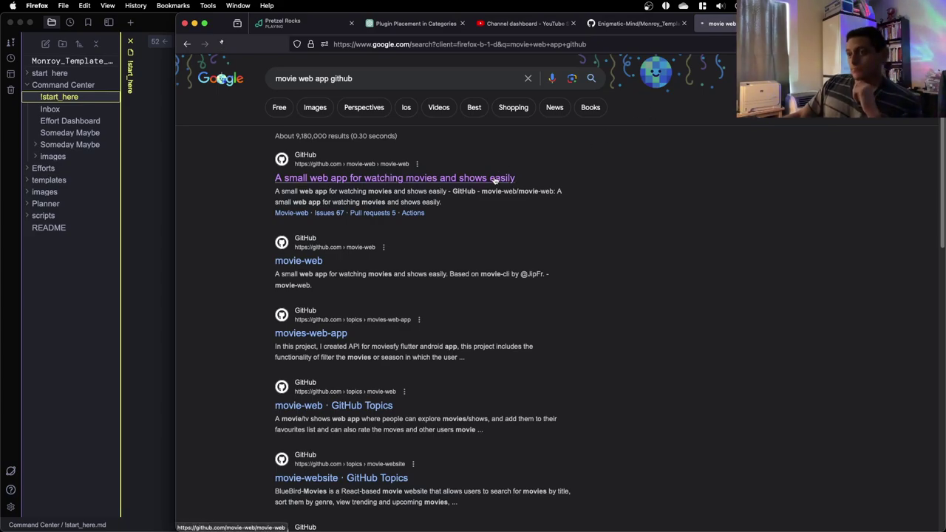
pyautogui.click(495, 178)
# Examine the movie-web repository's file listing together with its releases, contributors and languages
pyautogui.scroll(-10, 486, 170)
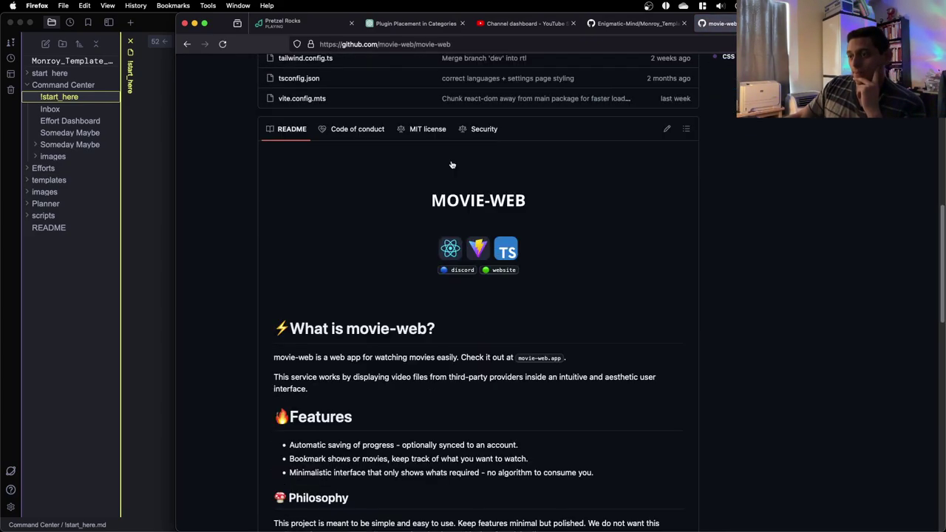
pyautogui.scroll(15, 437, 178)
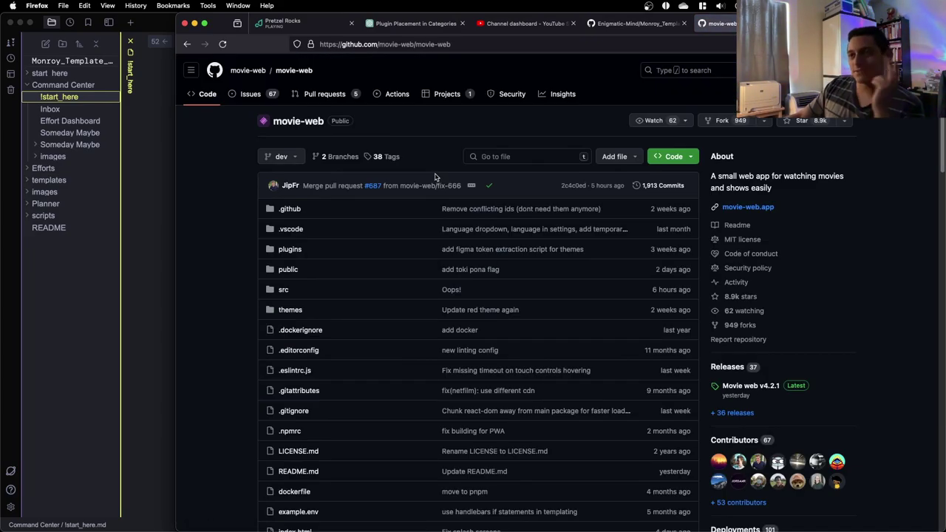
pyautogui.scroll(-1, 434, 177)
pyautogui.scroll(-1, 435, 175)
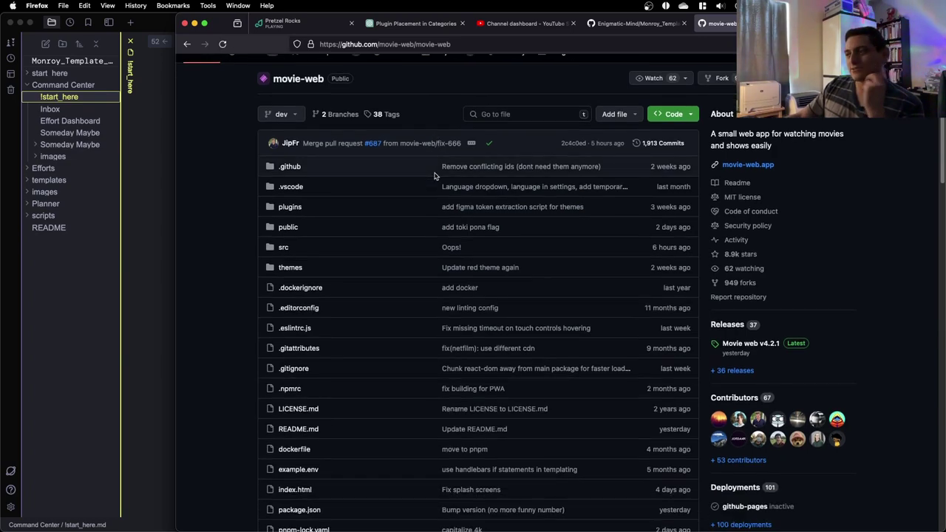
pyautogui.scroll(-3, 435, 175)
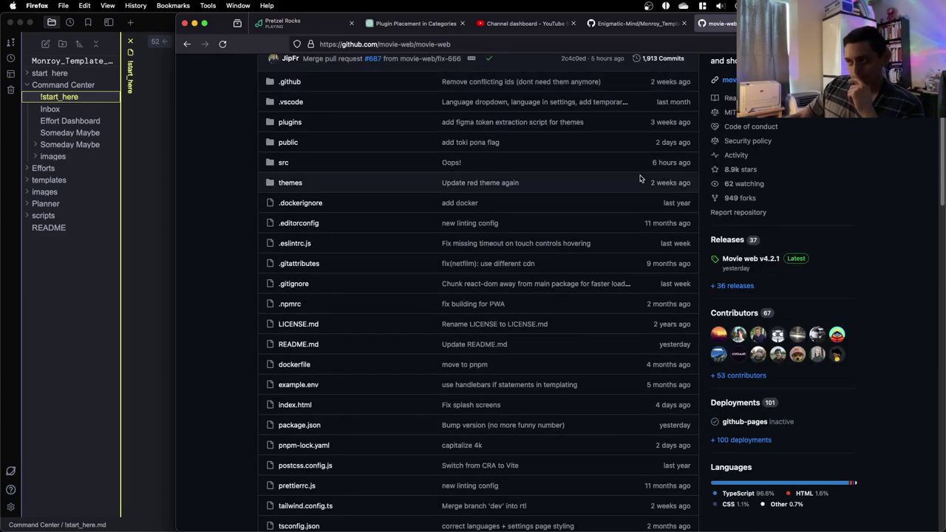
pyautogui.scroll(-1, 706, 181)
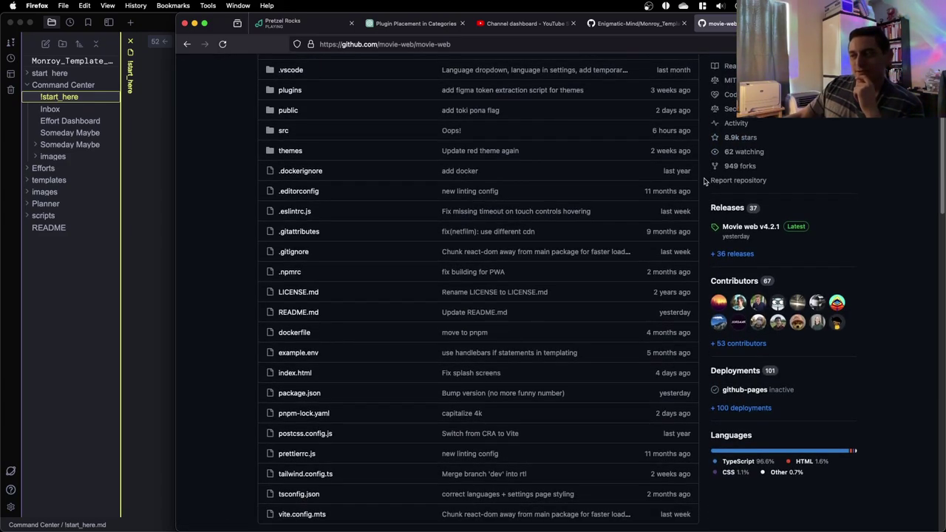
# Examine the movie-web README's title, technology badges, description, Features, Philosophy and Limitations sections
pyautogui.scroll(-14, 705, 181)
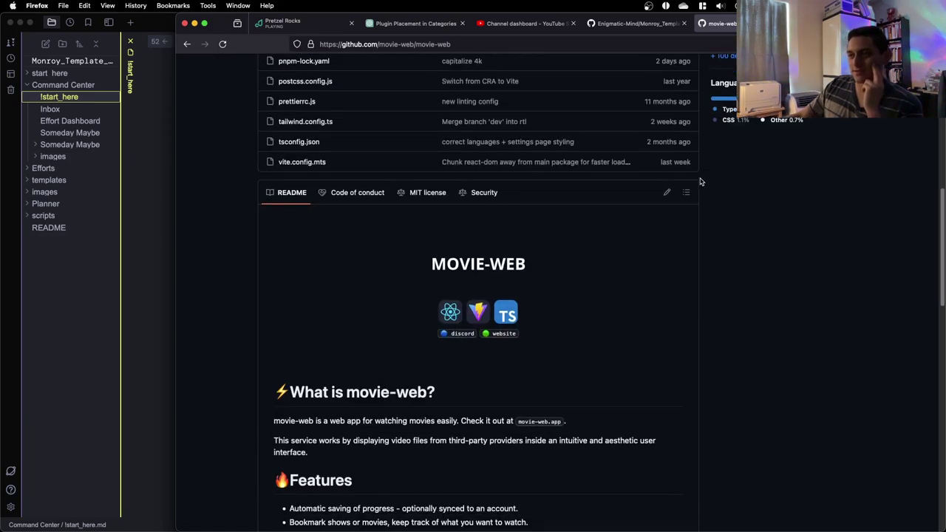
pyautogui.scroll(5, 591, 207)
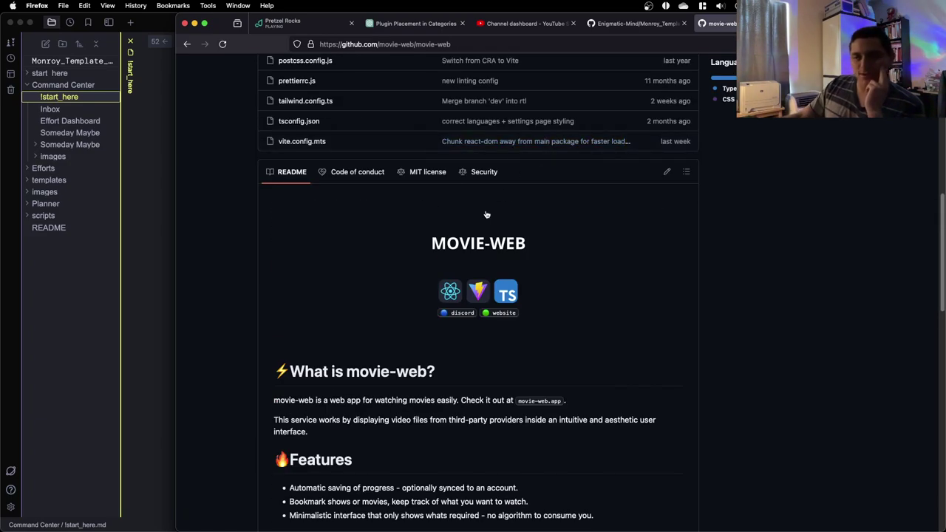
pyautogui.scroll(-1, 469, 237)
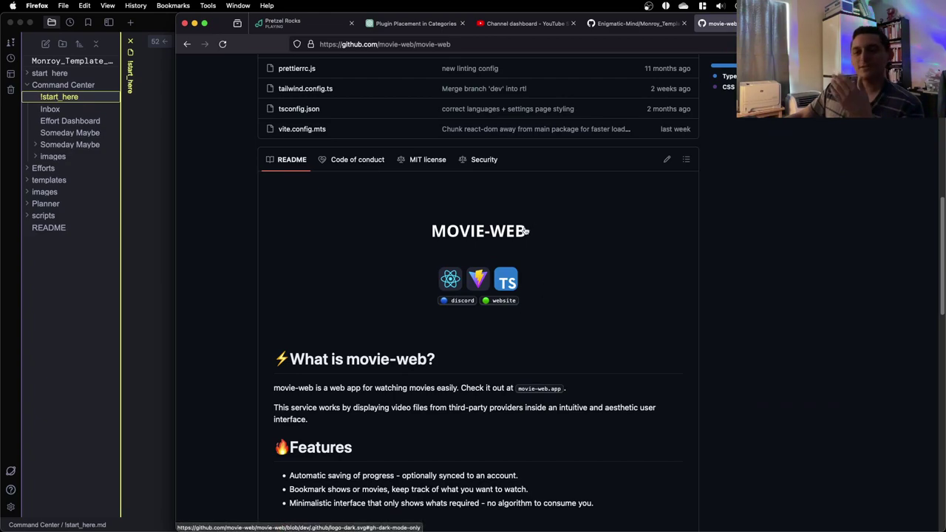
pyautogui.scroll(-3, 474, 285)
pyautogui.scroll(-5, 446, 308)
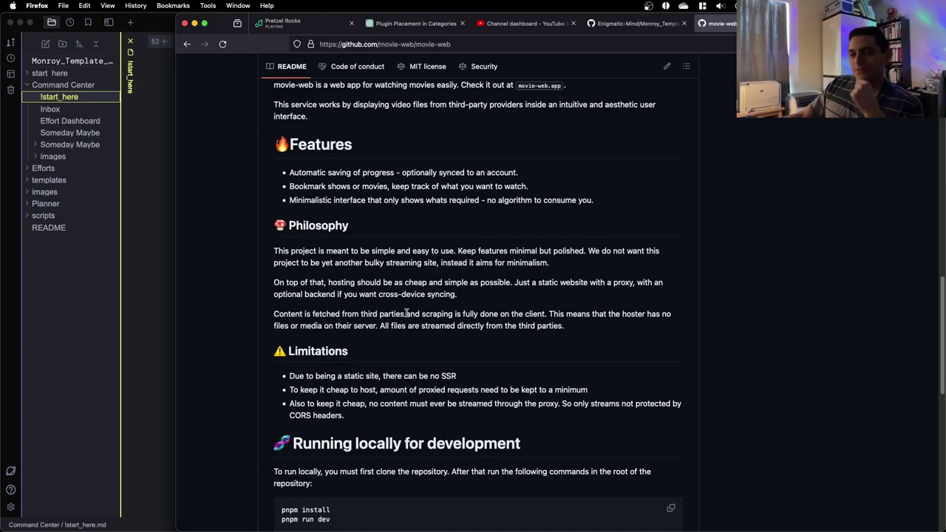
pyautogui.scroll(8, 406, 313)
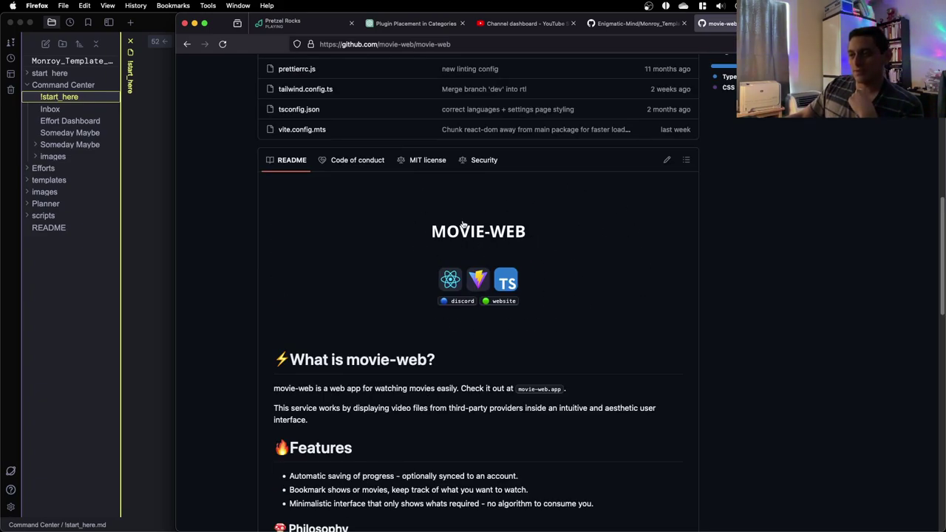
pyautogui.scroll(-2, 526, 253)
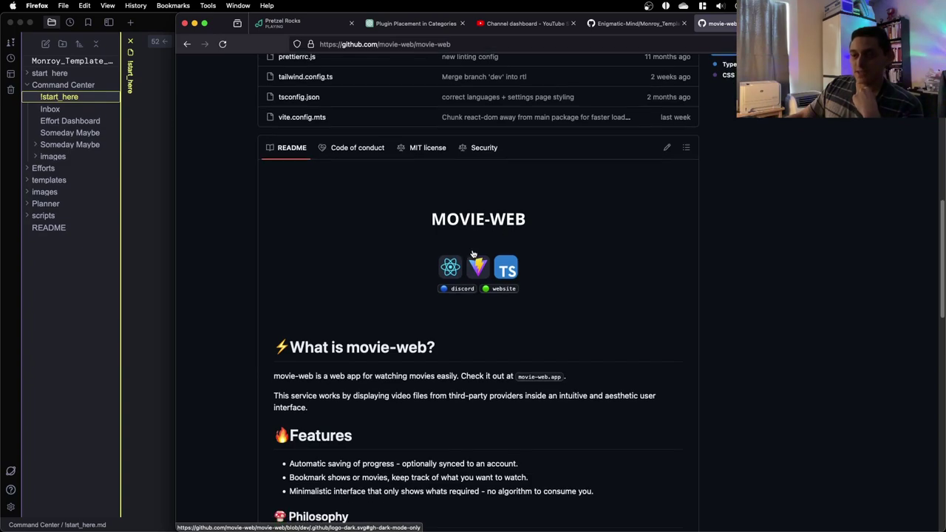
# Highlight the movie-web README's headings and sections from "What is movie-web?" through the local development instructions, continuing to Selfhosting
pyautogui.moveTo(305, 300); pyautogui.dragTo(474, 306)
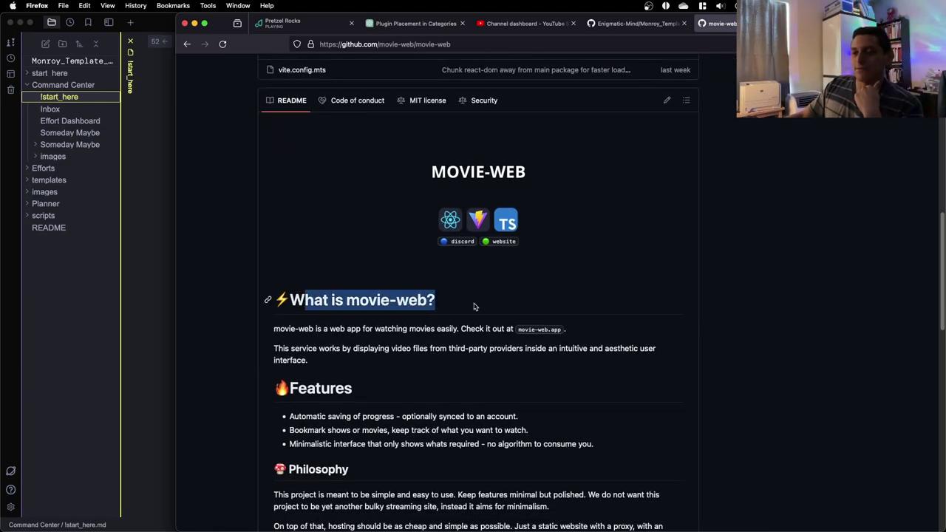
pyautogui.scroll(-5, 475, 306)
pyautogui.tripleClick(325, 209)
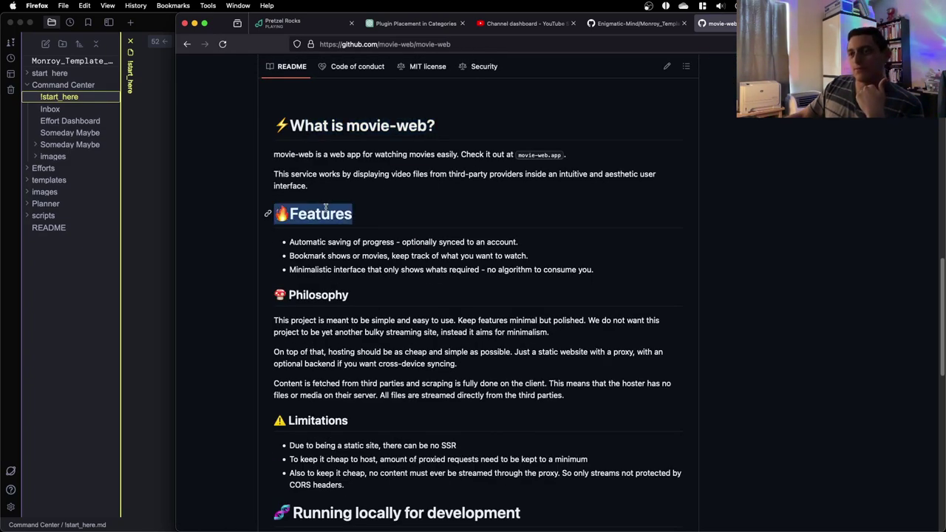
pyautogui.scroll(-3, 325, 209)
pyautogui.tripleClick(310, 162)
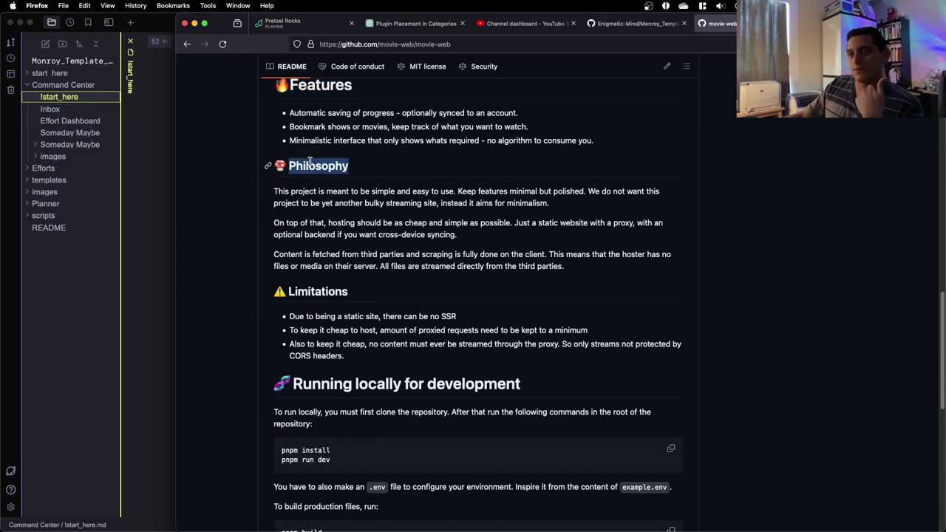
pyautogui.moveTo(309, 163); pyautogui.dragTo(607, 363)
pyautogui.scroll(-1, 607, 363)
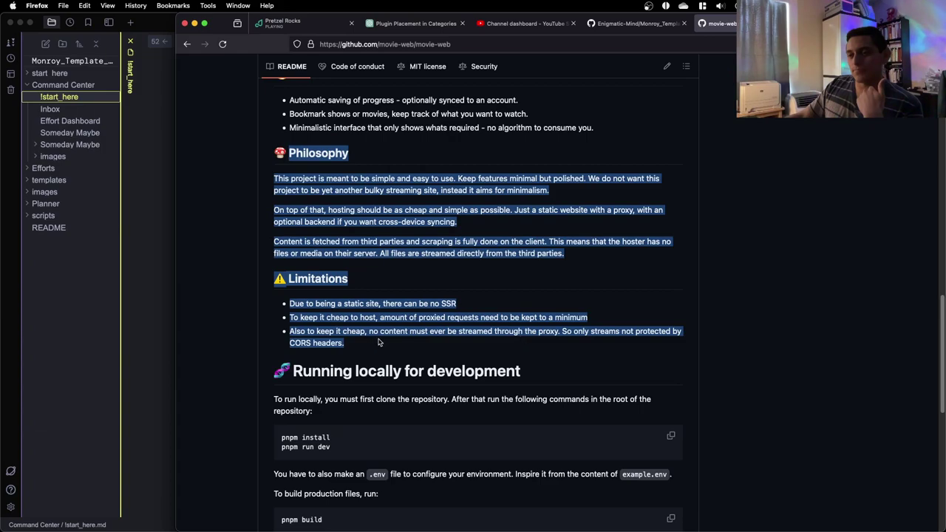
pyautogui.scroll(-4, 381, 343)
pyautogui.moveTo(382, 340); pyautogui.dragTo(321, 269)
pyautogui.scroll(-7, 325, 273)
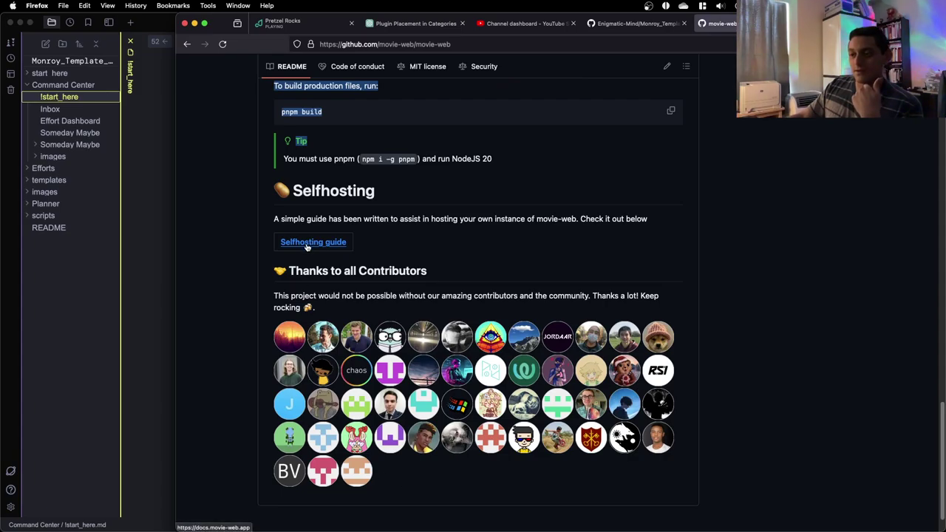
# Return to the template vault's repository and compare its README title, image and introductory sections
pyautogui.click(638, 24)
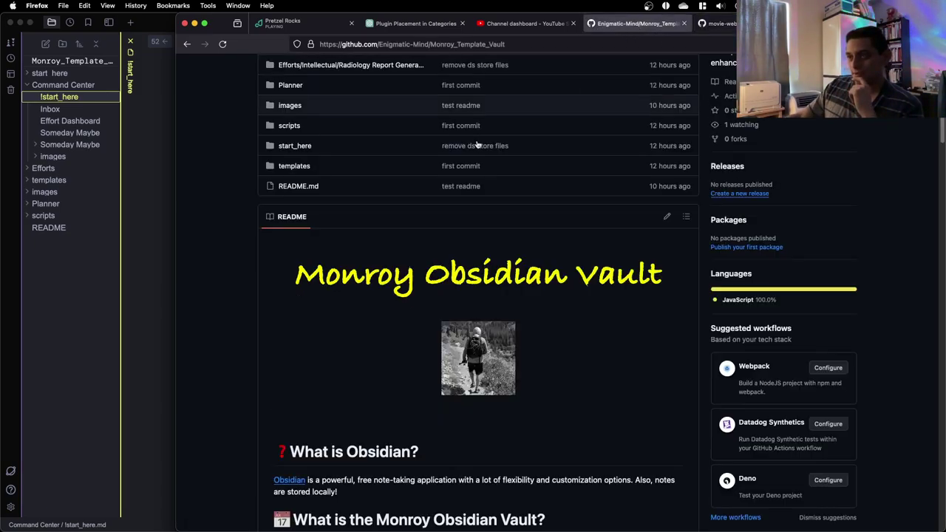
pyautogui.scroll(-10, 306, 232)
pyautogui.scroll(9, 435, 209)
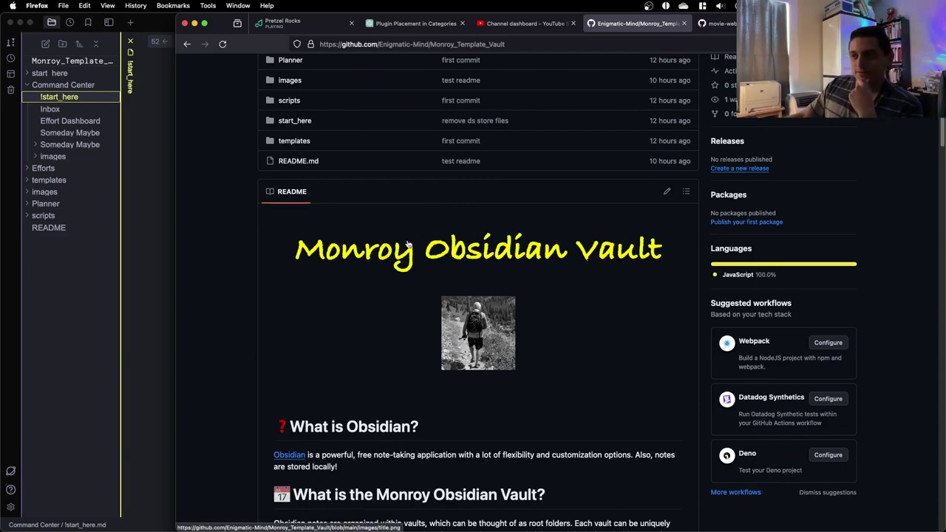
pyautogui.scroll(-1, 467, 250)
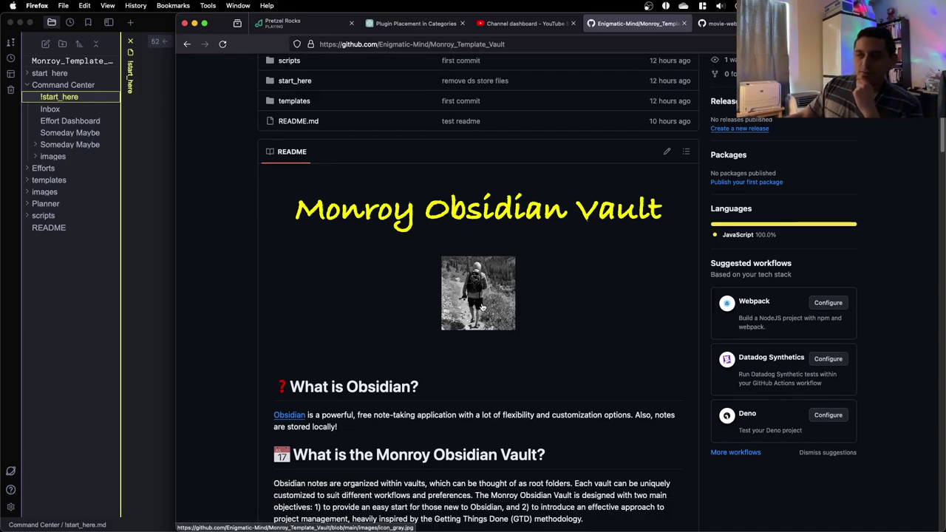
pyautogui.scroll(-2, 485, 307)
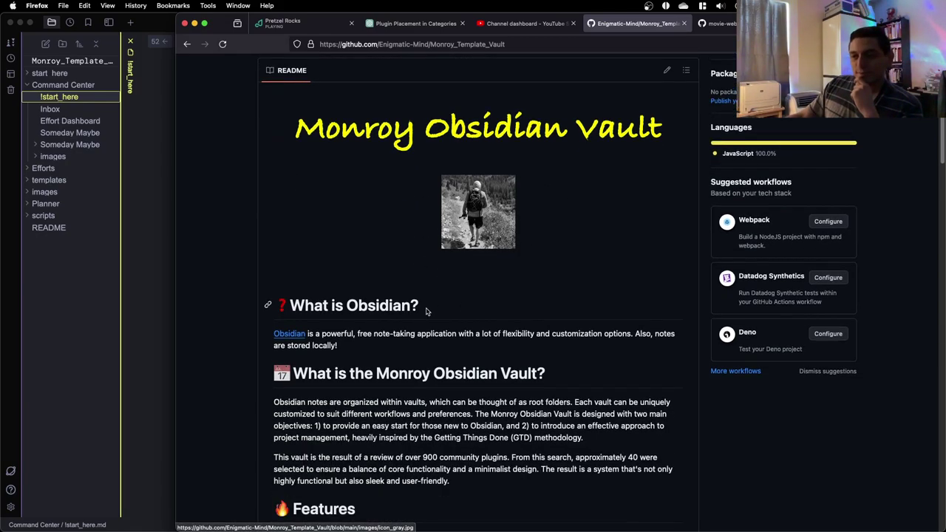
# Review the README's "What is Obsidian?" section through Features, highlighting a word in the first heading and clearing the selection
pyautogui.doubleClick(343, 307)
pyautogui.scroll(-5, 345, 308)
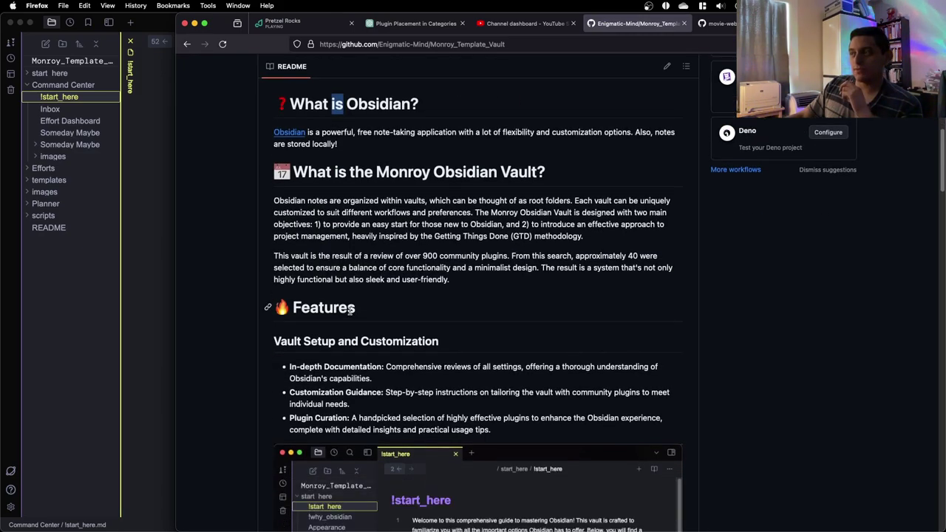
pyautogui.scroll(2, 350, 310)
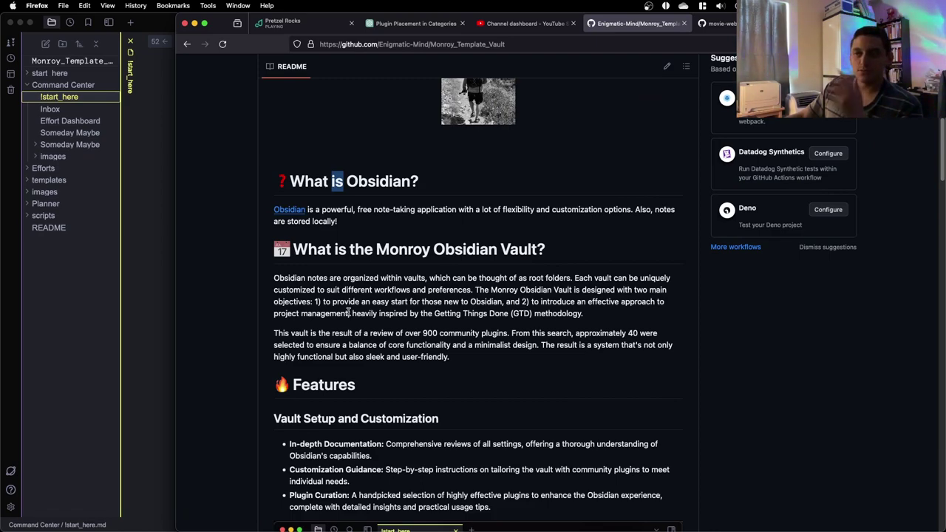
pyautogui.click(356, 222)
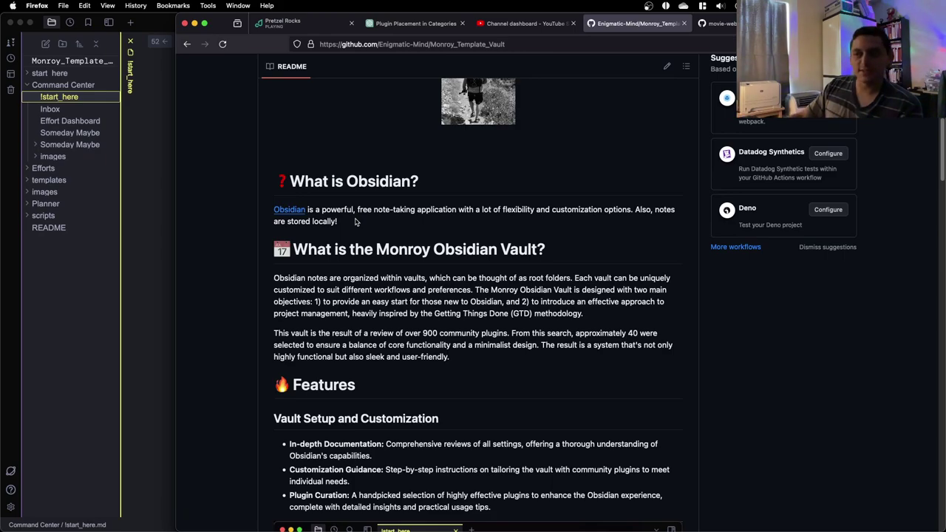
# Highlight the README's "What is Obsidian?" heading and its description, then clear the selection
pyautogui.scroll(5, 355, 222)
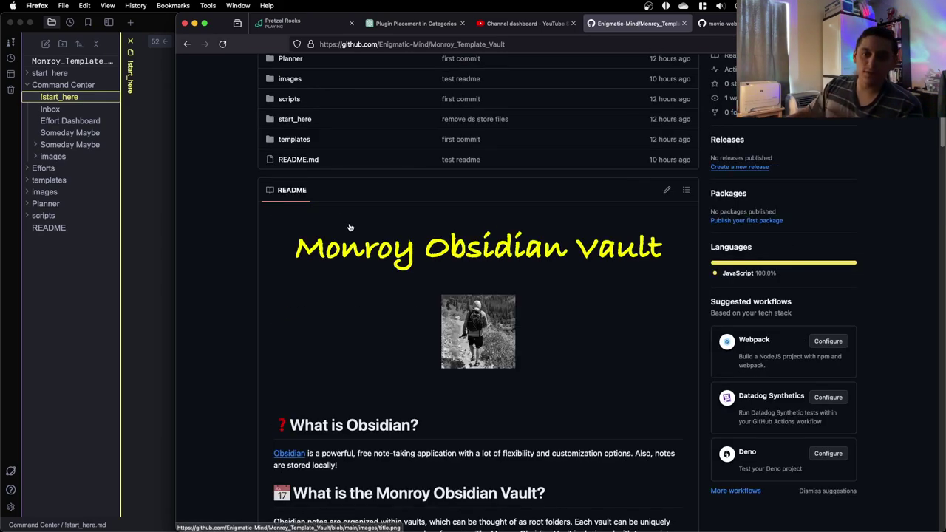
pyautogui.scroll(-4, 346, 236)
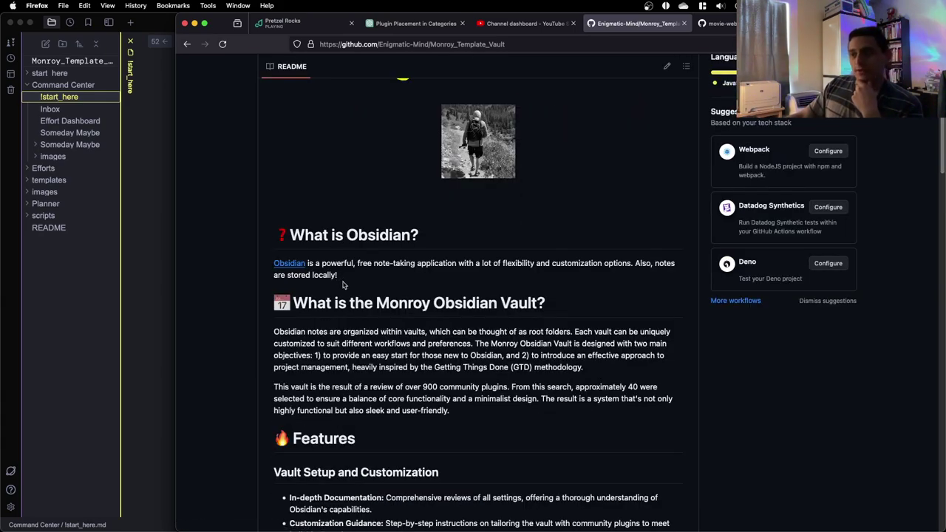
pyautogui.moveTo(342, 284); pyautogui.dragTo(289, 226)
pyautogui.scroll(-1, 317, 244)
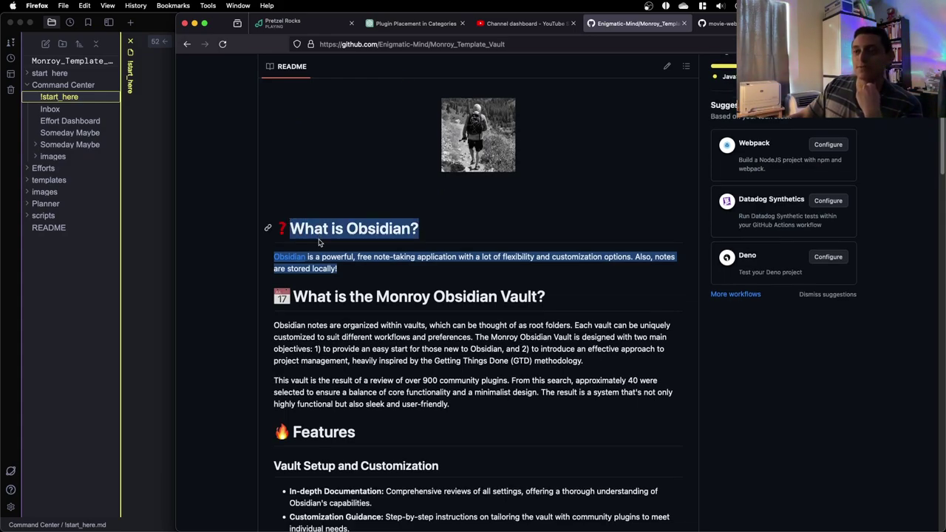
pyautogui.click(375, 271)
pyautogui.scroll(-3, 375, 266)
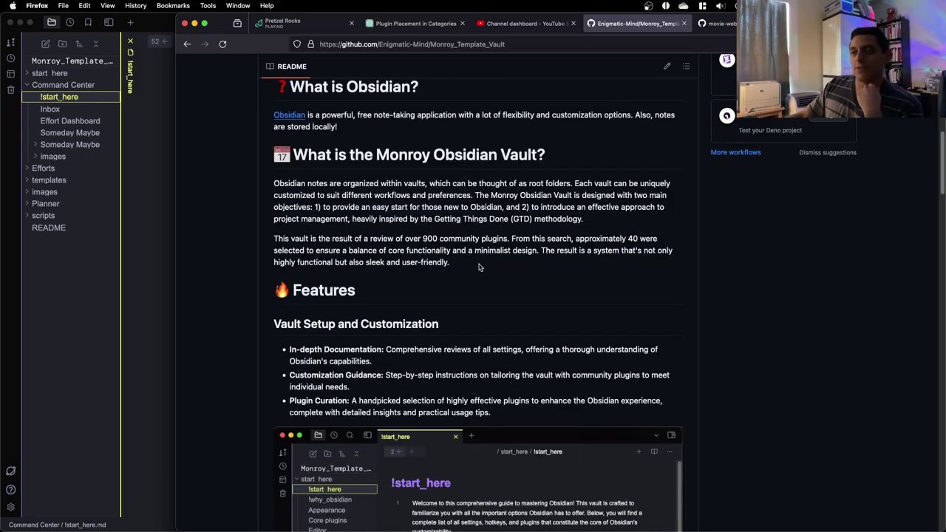
# Highlight the two README paragraphs describing the vault's objectives and plugin selection, then clear the selection
pyautogui.moveTo(480, 266); pyautogui.dragTo(251, 182)
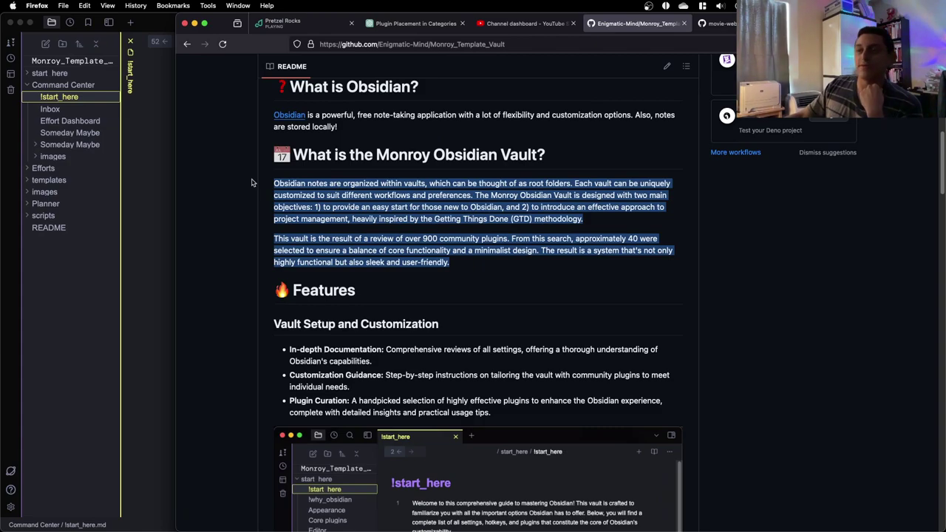
pyautogui.scroll(-6, 361, 186)
pyautogui.scroll(2, 363, 201)
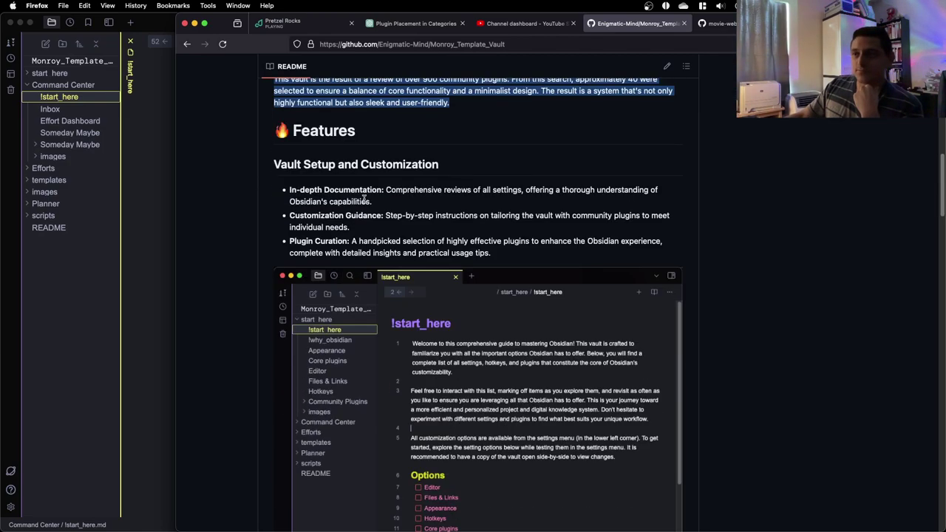
pyautogui.click(348, 219)
# Examine the Vault Setup and Customization feature list with its !start_here screenshot, and highlight the three bullet points
pyautogui.scroll(-1, 305, 178)
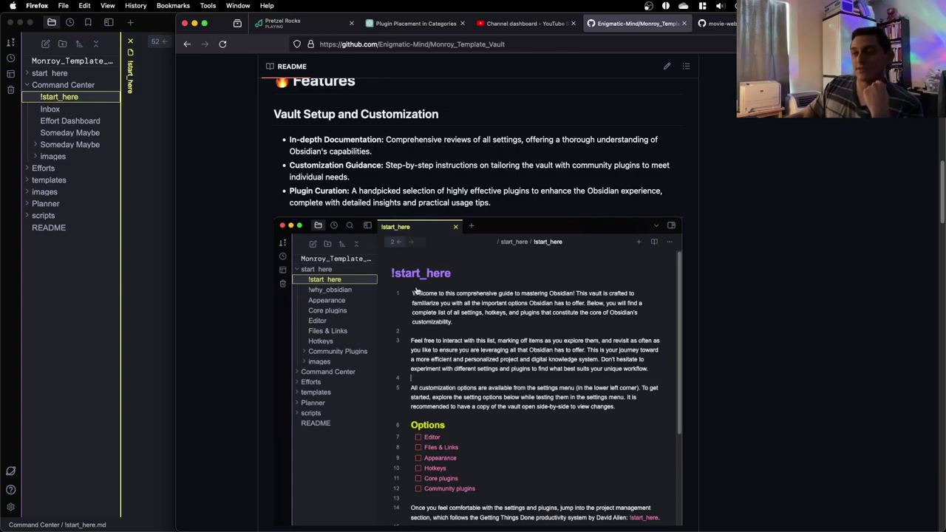
pyautogui.scroll(-3, 496, 374)
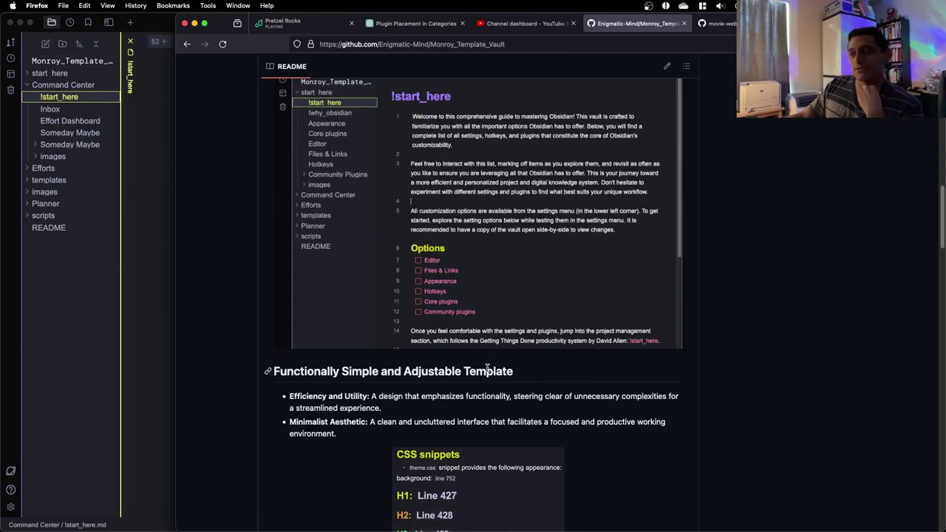
pyautogui.scroll(3, 426, 365)
pyautogui.scroll(-2, 423, 365)
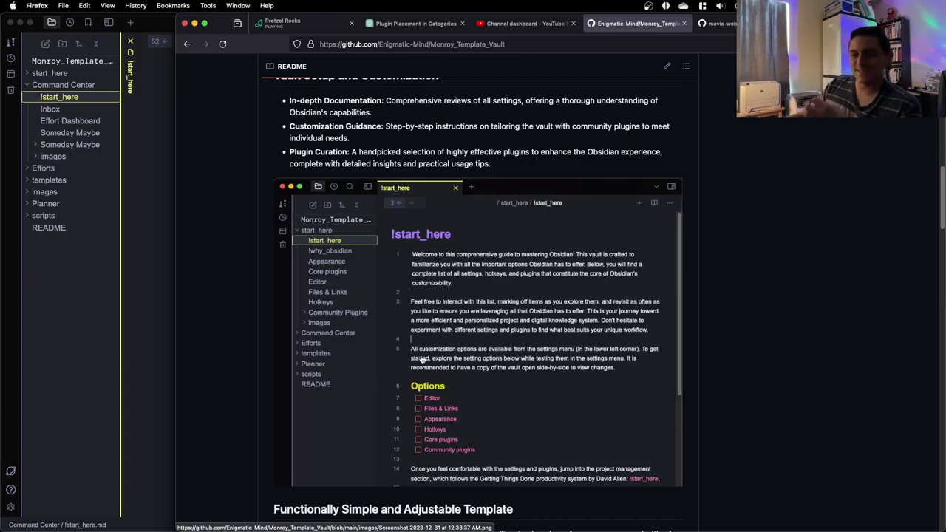
pyautogui.scroll(5, 422, 359)
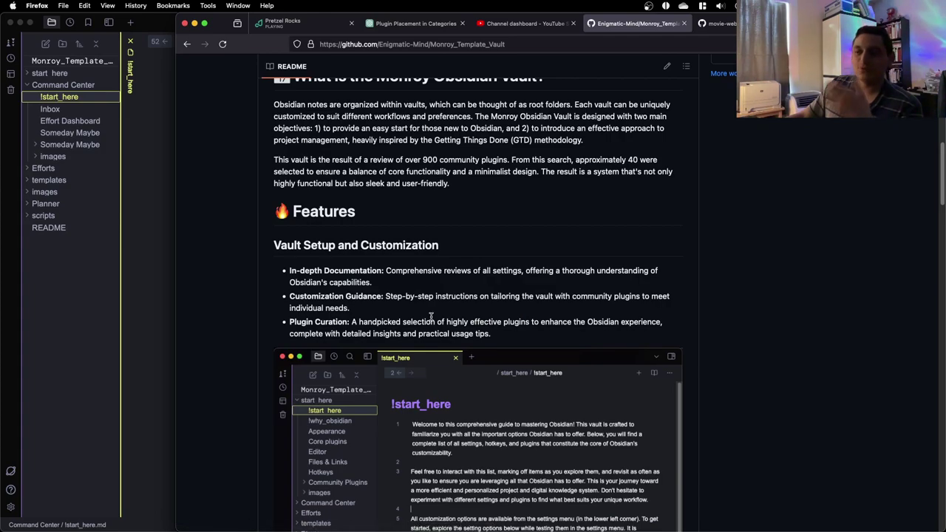
pyautogui.scroll(-2, 431, 318)
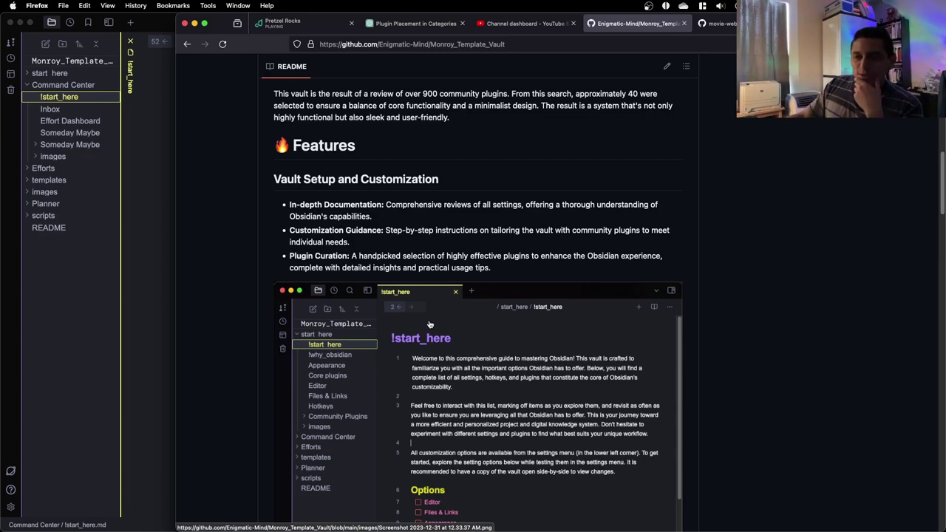
pyautogui.scroll(-2, 430, 324)
pyautogui.scroll(2, 430, 325)
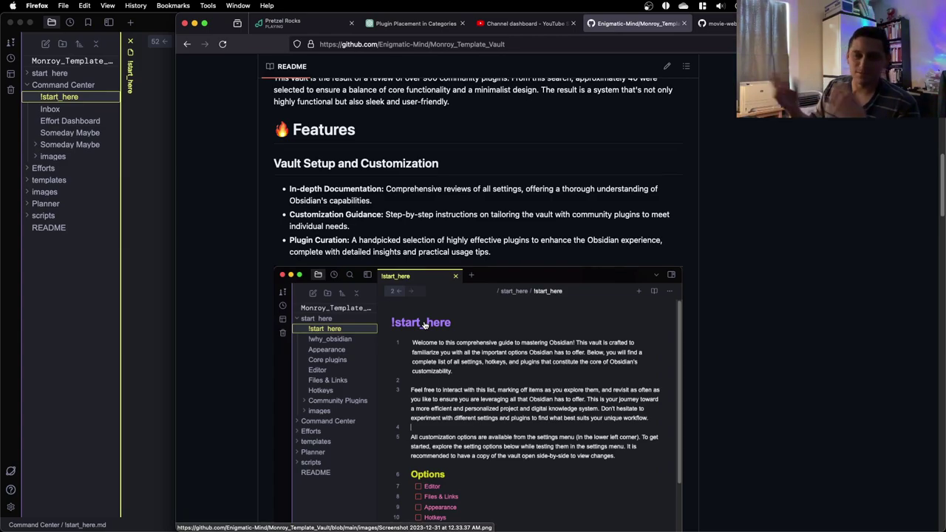
pyautogui.scroll(-2, 473, 207)
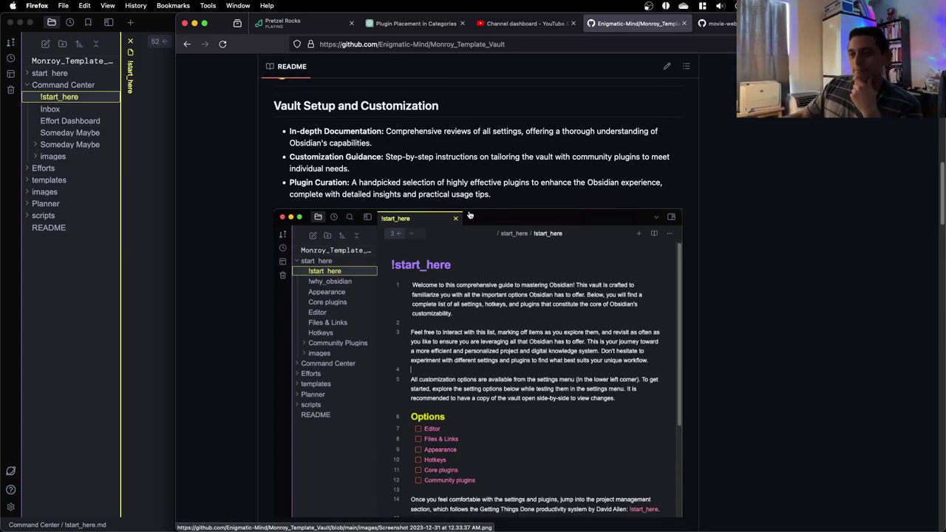
pyautogui.scroll(3, 470, 215)
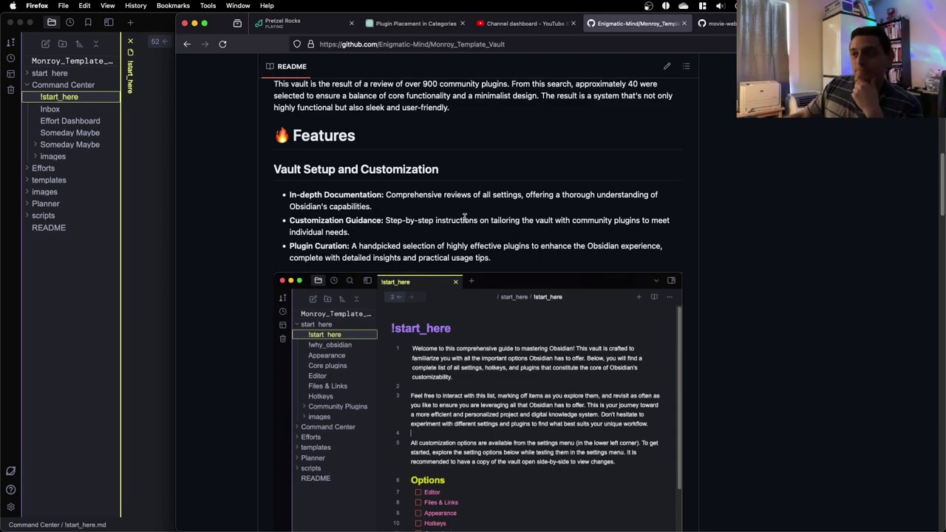
pyautogui.scroll(-3, 466, 219)
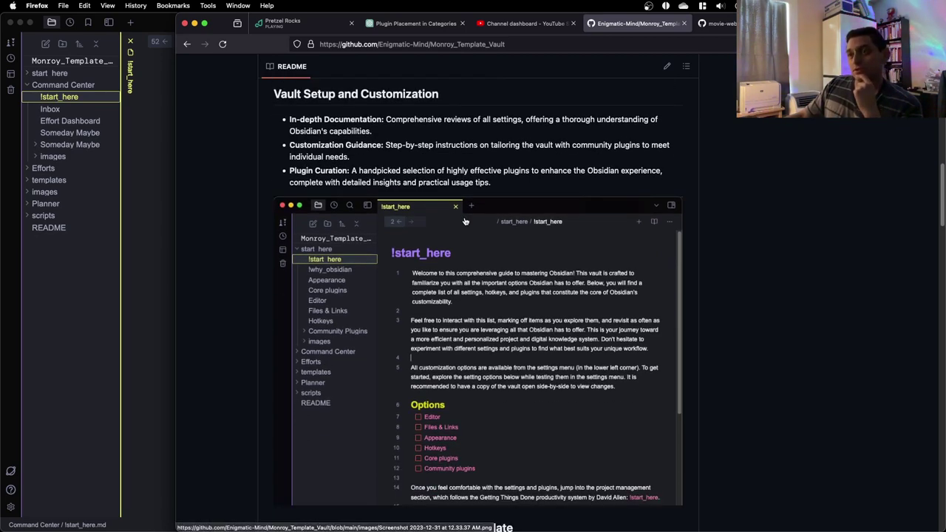
pyautogui.scroll(3, 466, 219)
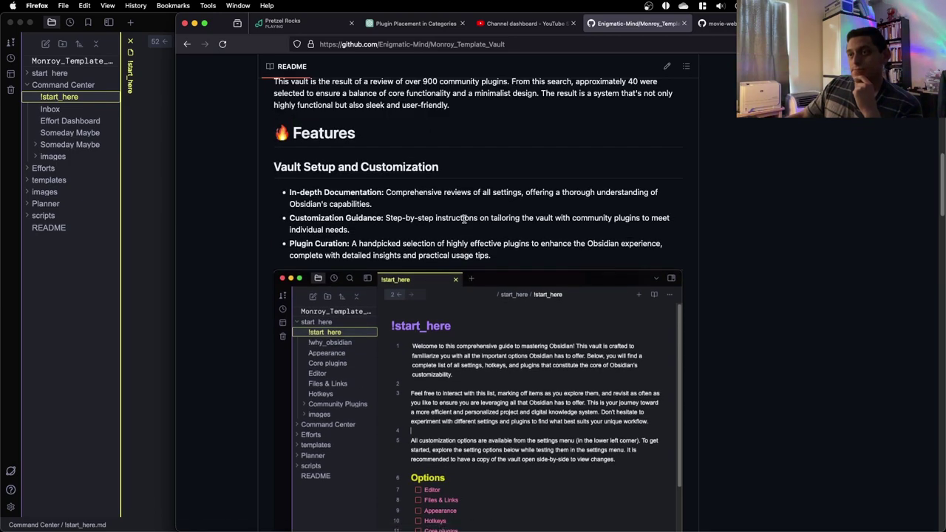
pyautogui.scroll(-1, 465, 219)
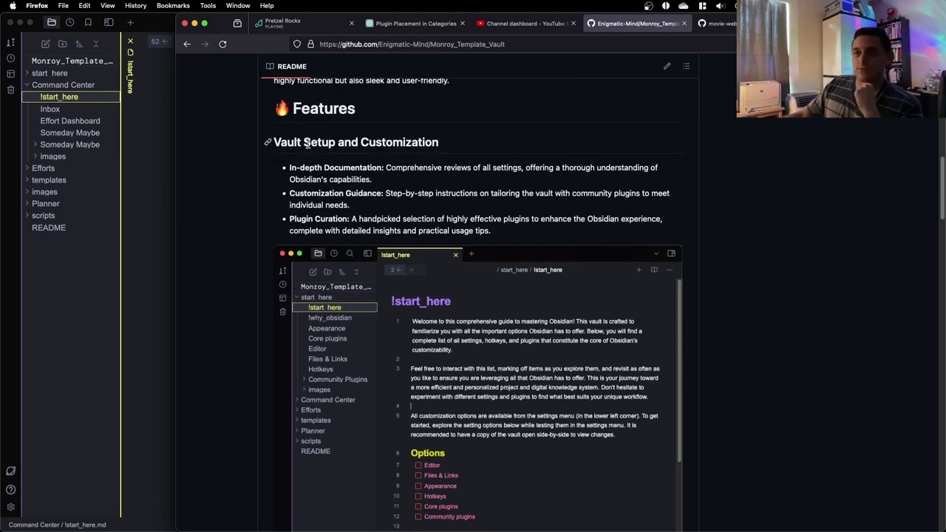
pyautogui.moveTo(306, 143); pyautogui.dragTo(583, 235)
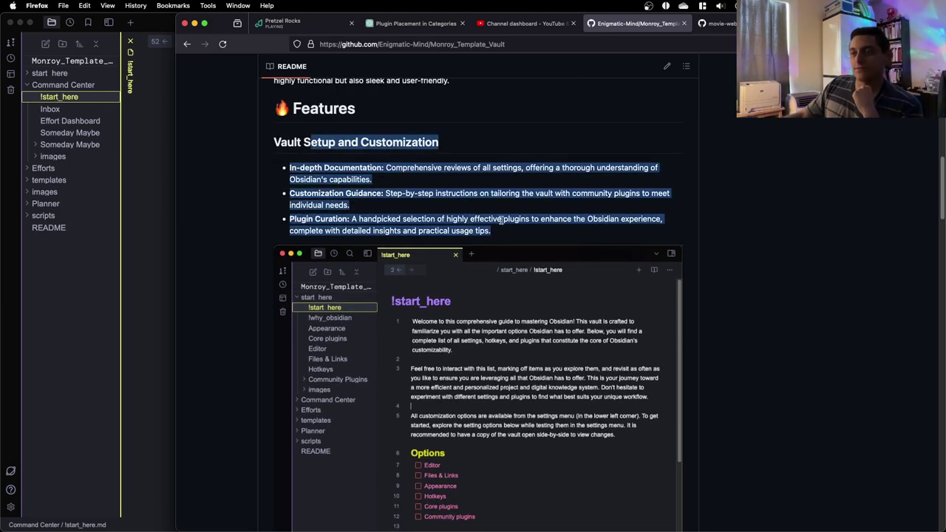
# Review the "Functionally Simple and Adjustable Template" section, highlighting part of its heading and looking over the CSS snippets image
pyautogui.scroll(5, 498, 220)
pyautogui.scroll(-2, 385, 307)
pyautogui.scroll(-10, 384, 303)
pyautogui.scroll(-1, 384, 304)
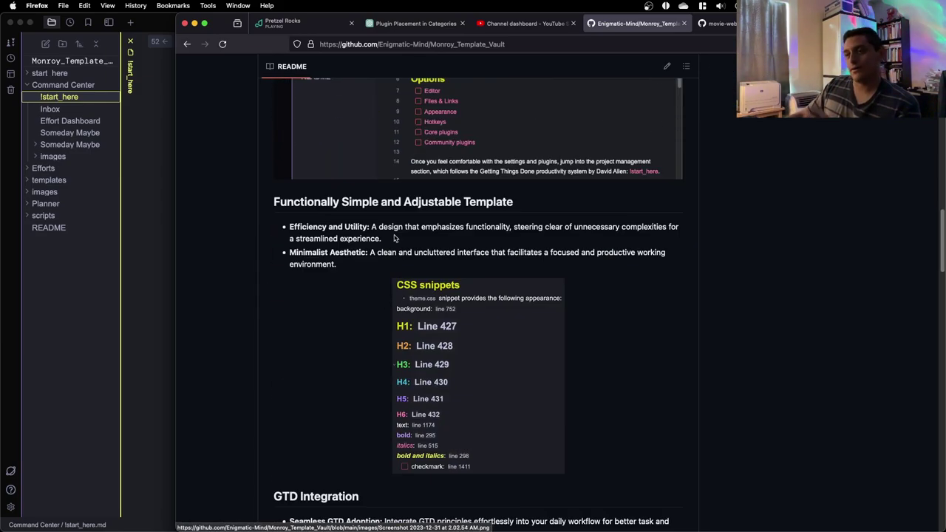
pyautogui.moveTo(307, 204); pyautogui.dragTo(454, 209)
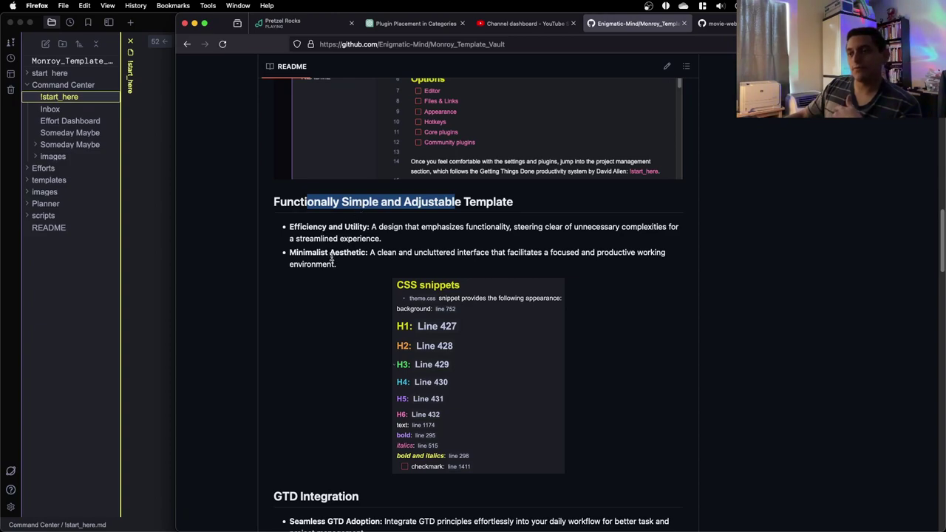
pyautogui.scroll(-8, 332, 253)
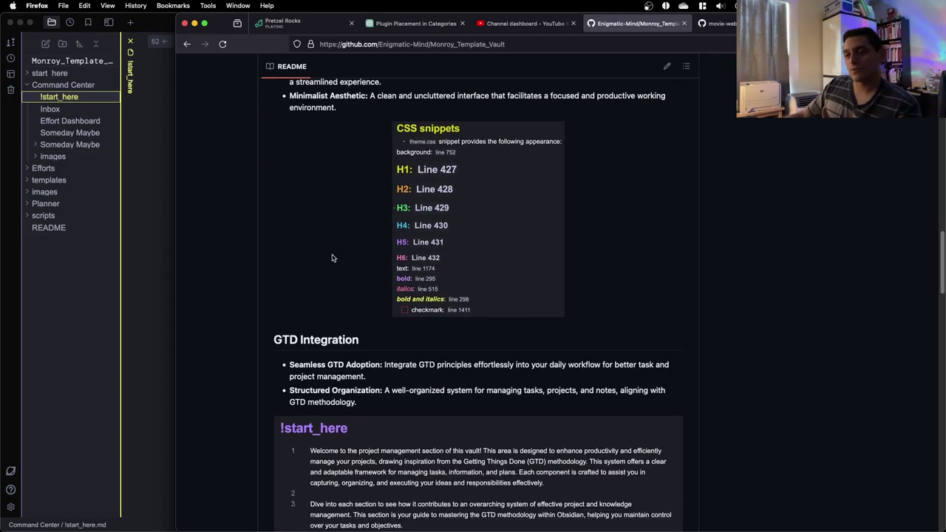
pyautogui.moveTo(287, 209); pyautogui.dragTo(438, 280)
# Examine the GTD Integration section's screenshots covering the Workflow, Structure of System and Individual Effort Folder/File Structure
pyautogui.scroll(-3, 420, 280)
pyautogui.scroll(-5, 333, 246)
pyautogui.scroll(5, 314, 257)
pyautogui.scroll(-1, 505, 364)
pyautogui.scroll(-10, 505, 364)
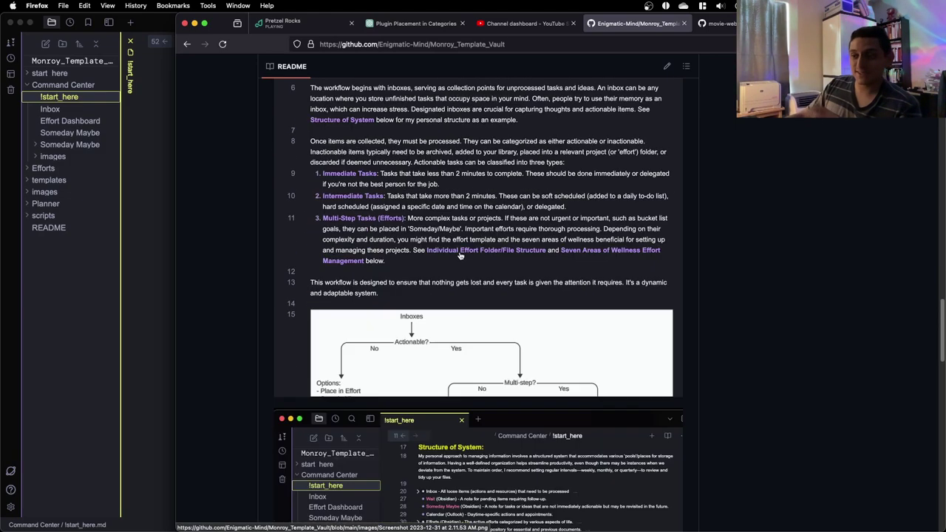
pyautogui.scroll(-5, 456, 303)
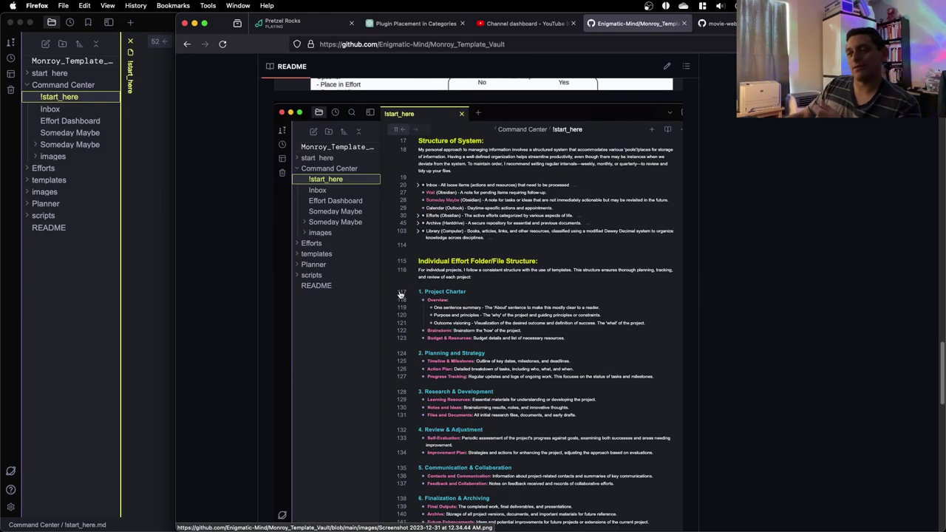
pyautogui.scroll(12, 453, 249)
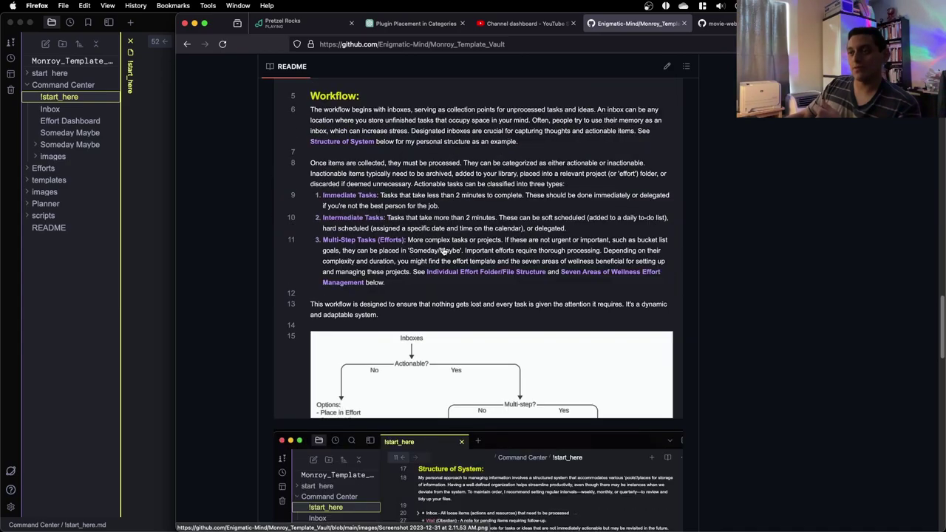
pyautogui.scroll(-16, 443, 251)
pyautogui.scroll(-1, 443, 251)
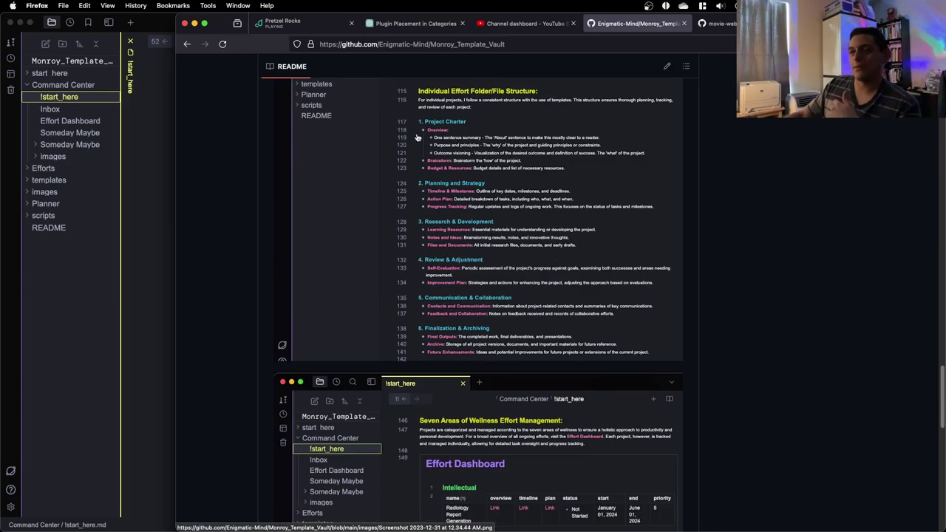
# Review the README's Effort Dashboard and Day-to-Day Scheduling screenshot together with the Usage and Installation sections
pyautogui.scroll(-6, 452, 233)
pyautogui.scroll(-8, 461, 322)
pyautogui.scroll(-2, 479, 264)
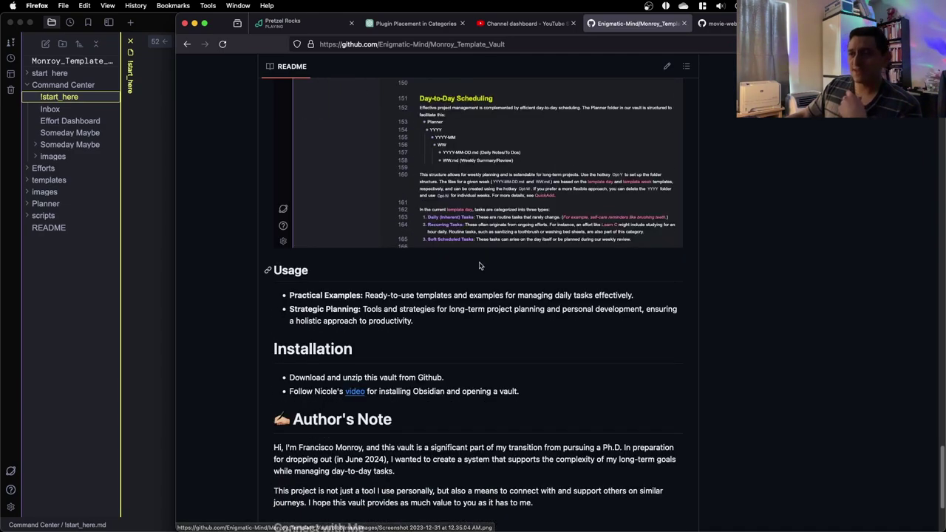
pyautogui.scroll(2, 547, 278)
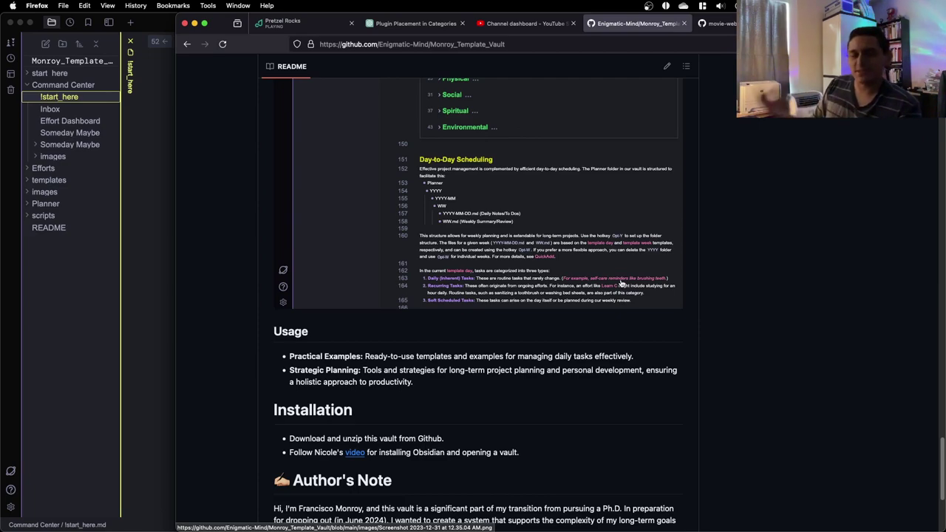
pyautogui.scroll(5, 621, 285)
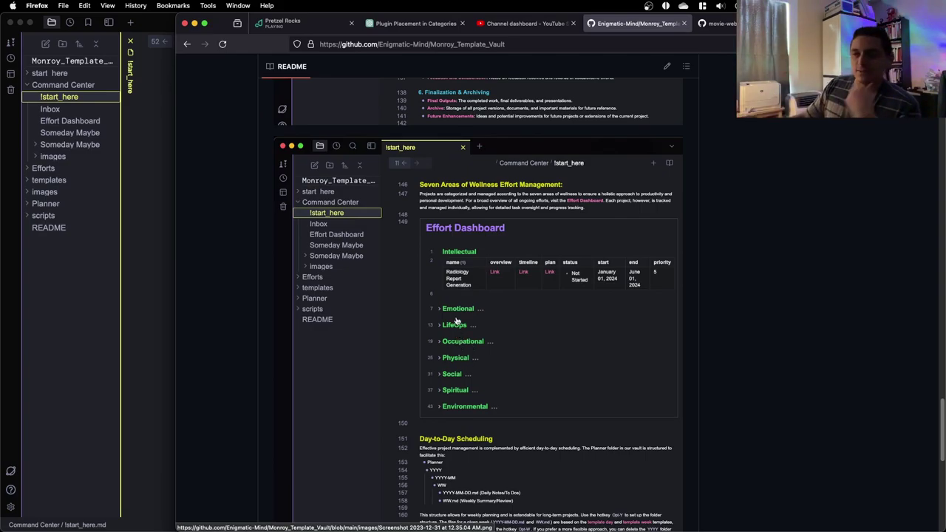
pyautogui.scroll(-10, 473, 244)
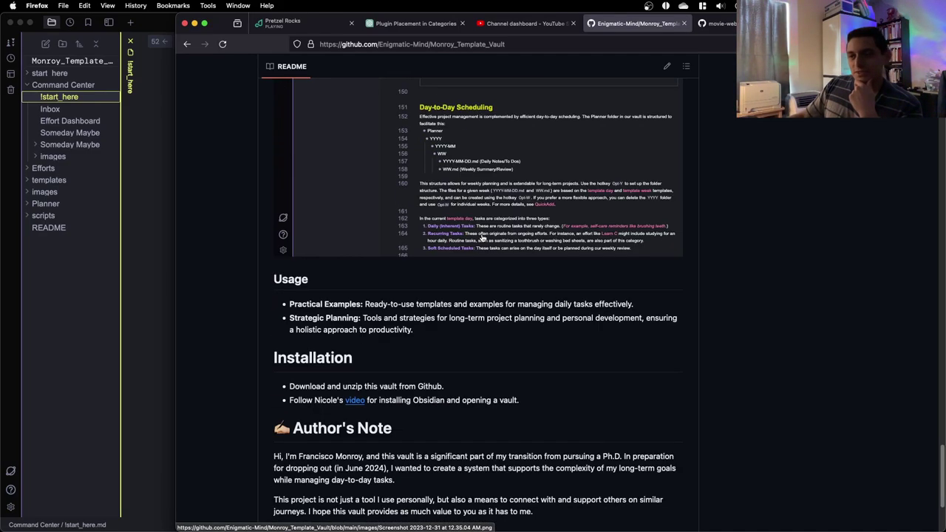
pyautogui.scroll(4, 354, 207)
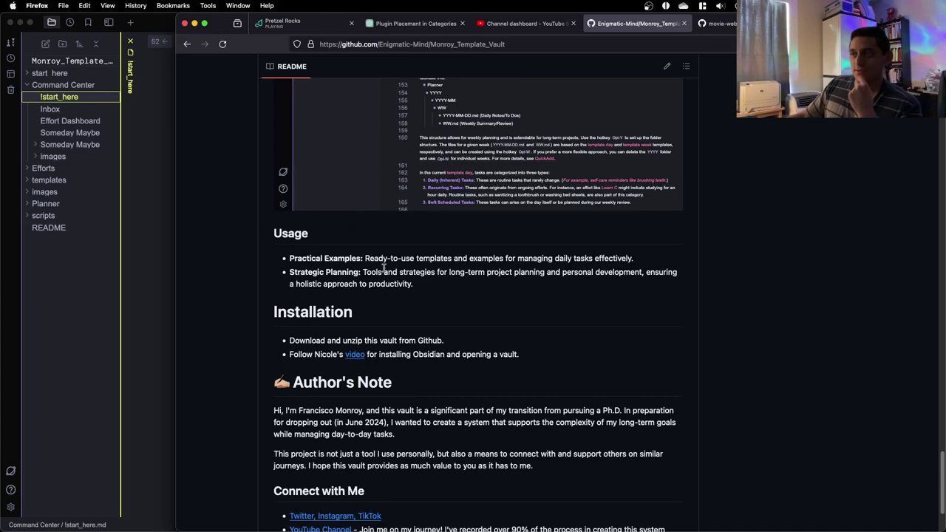
pyautogui.scroll(-3, 510, 275)
# Revisit the Seven Areas of Wellness and Day-to-Day Scheduling screenshot, continuing to the Author's Note and Connect with Me sections
pyautogui.scroll(6, 488, 273)
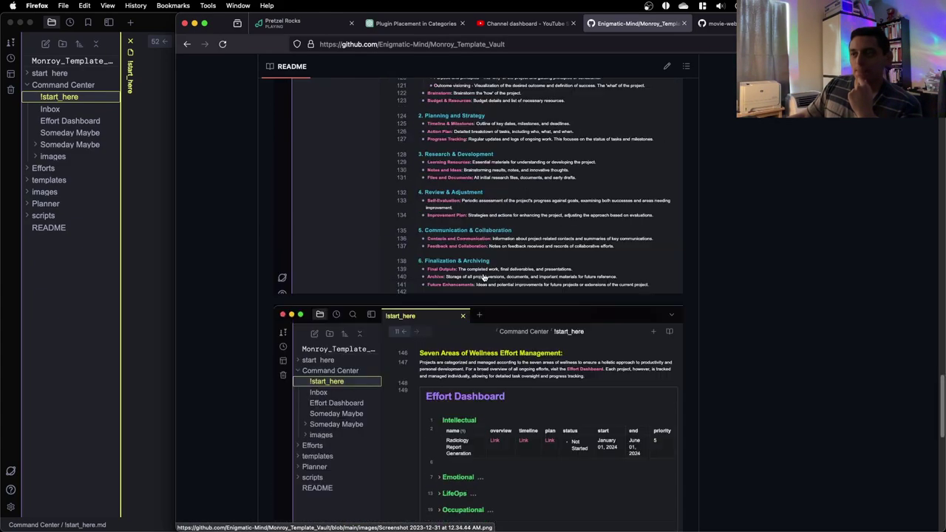
pyautogui.scroll(-3, 471, 360)
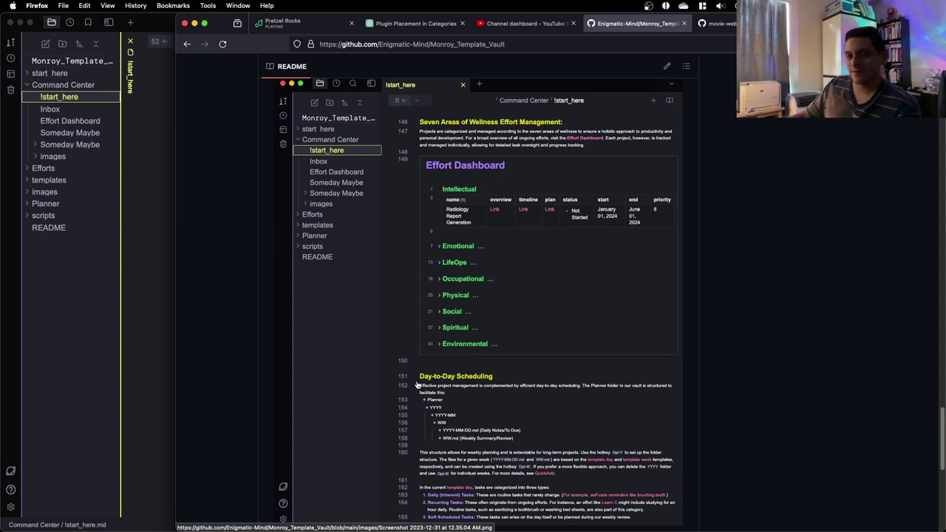
pyautogui.scroll(-2, 396, 337)
pyautogui.scroll(3, 498, 333)
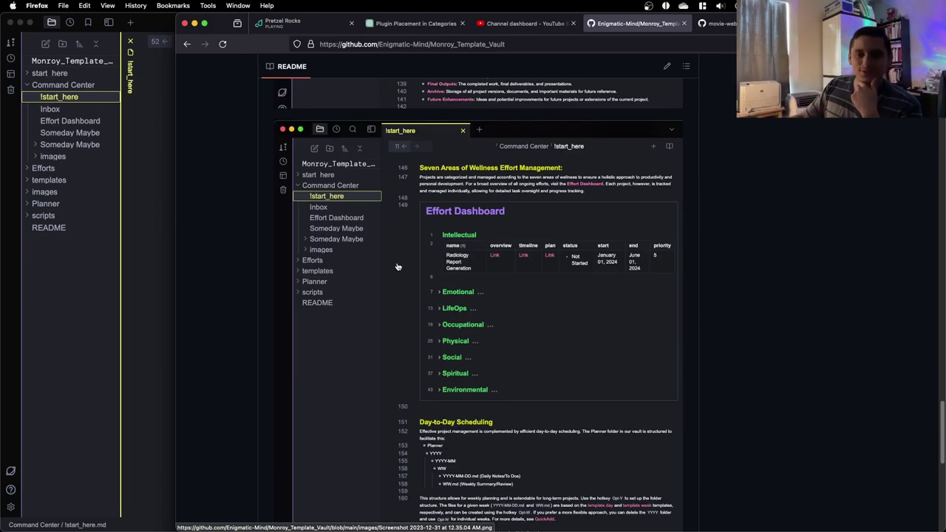
pyautogui.scroll(-1, 402, 262)
pyautogui.scroll(-1, 401, 262)
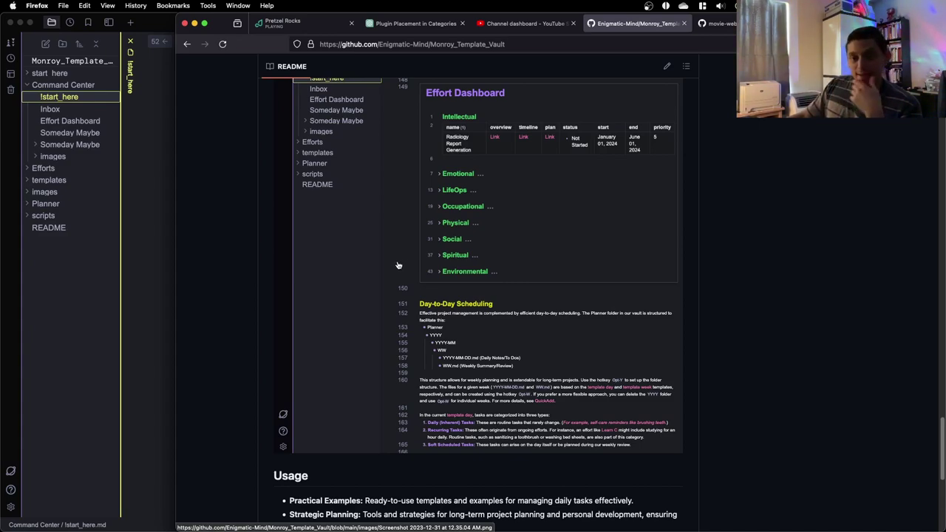
pyautogui.scroll(-5, 397, 265)
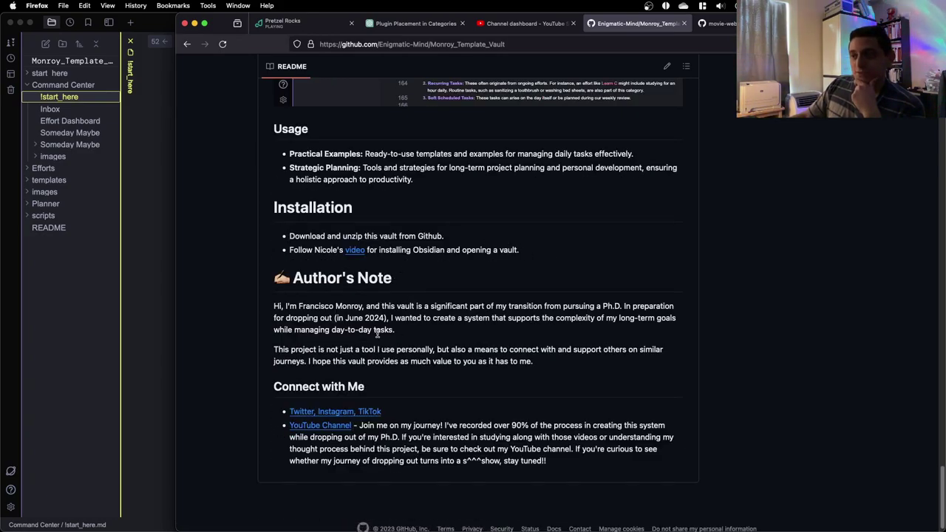
# Read the Author's Note and Connect with Me sections at the end of the README, highlighting their text
pyautogui.moveTo(284, 304); pyautogui.dragTo(611, 473)
pyautogui.click(558, 398)
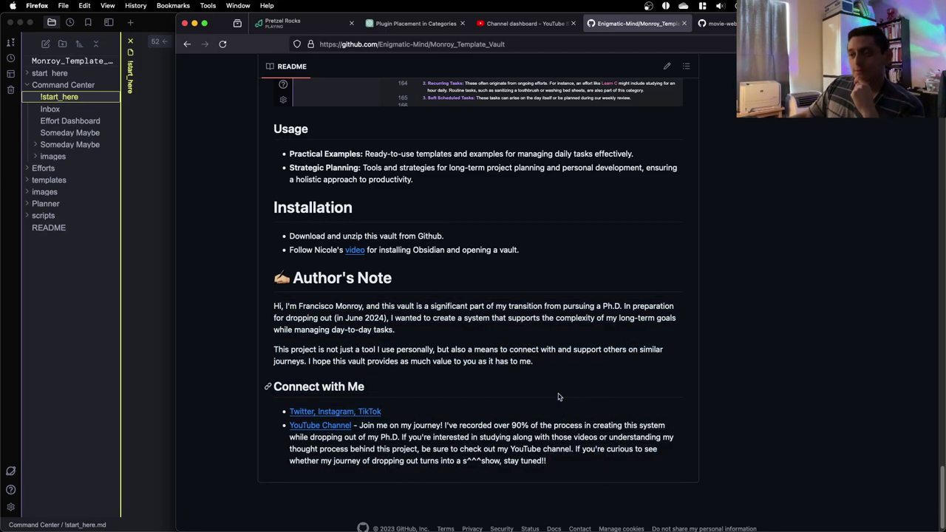
pyautogui.scroll(5, 556, 398)
pyautogui.scroll(-5, 556, 398)
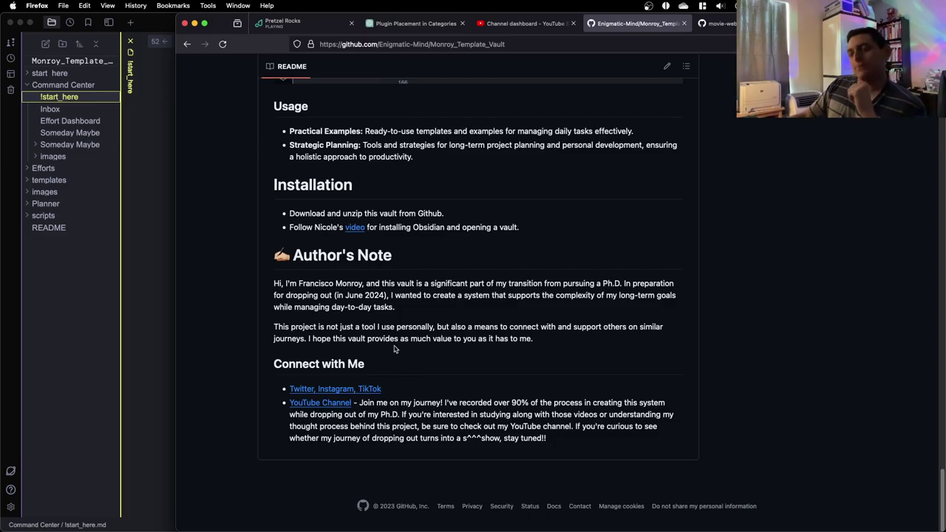
# Review the repository's About description, highlighting its full text
pyautogui.scroll(20, 387, 353)
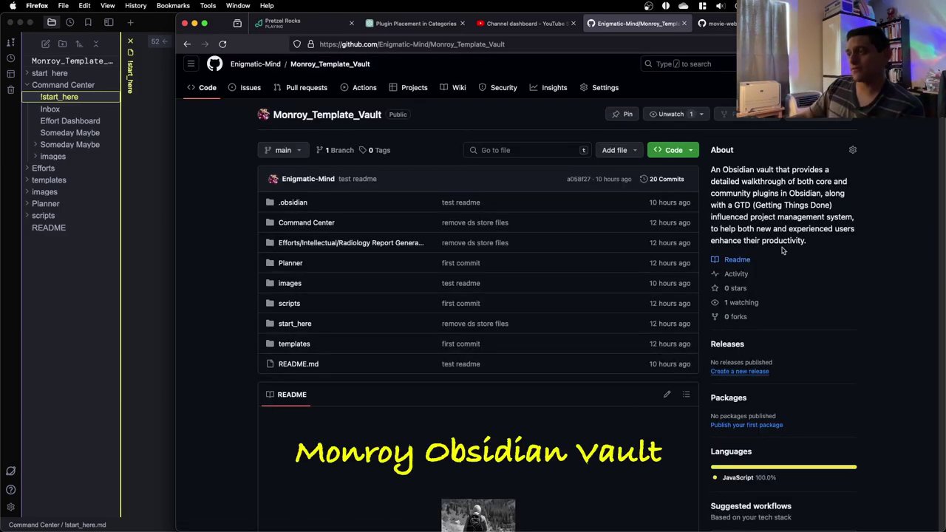
pyautogui.tripleClick(784, 198)
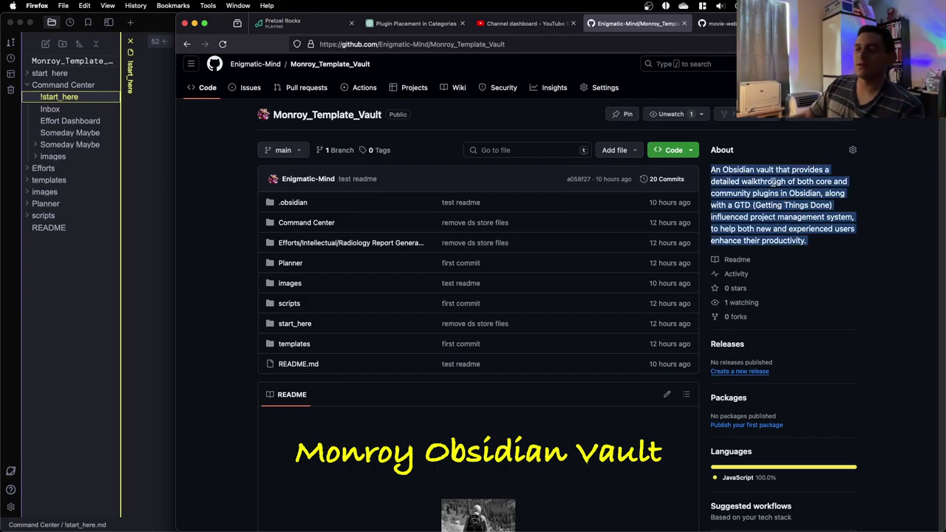
pyautogui.click(854, 187)
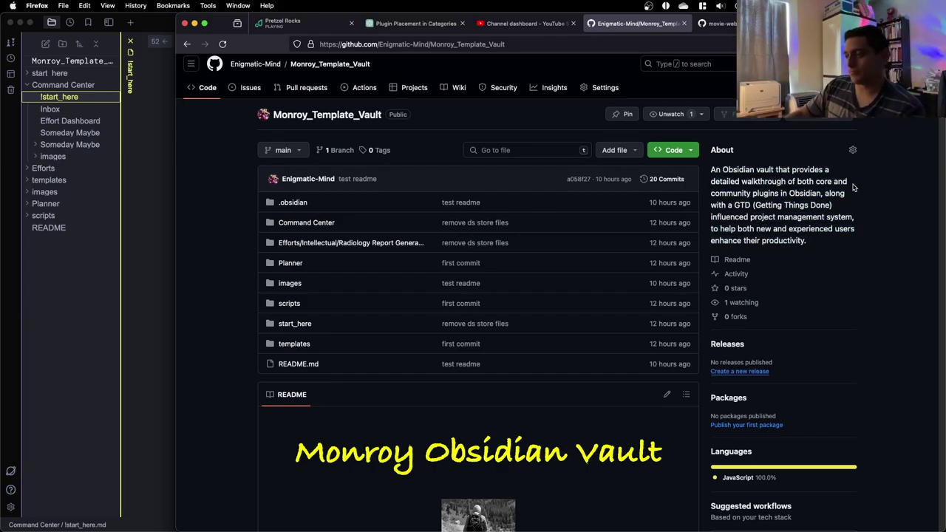
# Switch to the YouTube Studio channel dashboard and resize the browser window to overlap part of the notes
pyautogui.hotkey('ctrl', 'alt', 'Right')
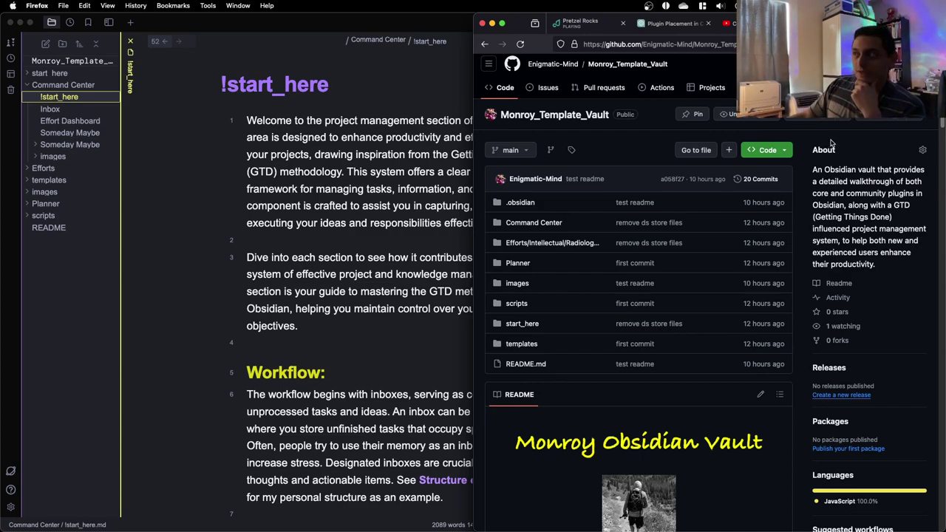
pyautogui.click(728, 23)
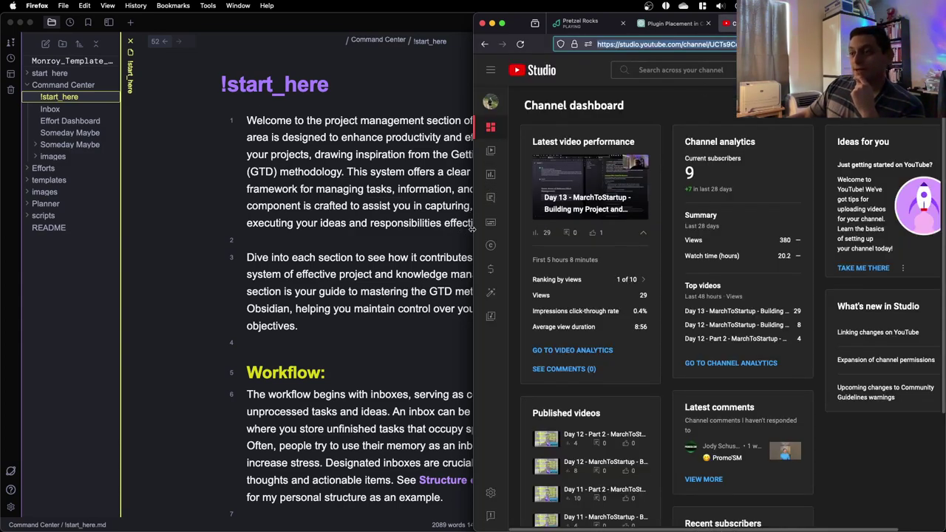
pyautogui.moveTo(473, 224); pyautogui.dragTo(294, 222)
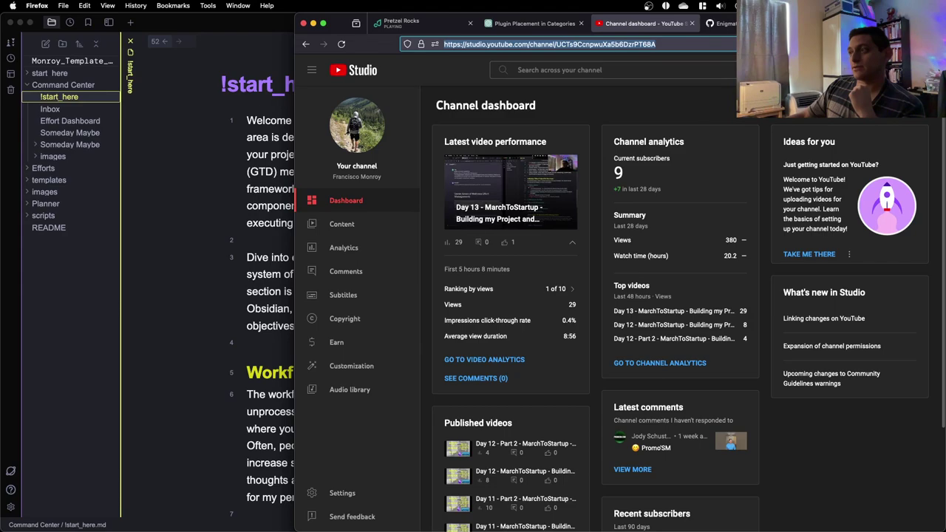
pyautogui.press('super+t')
pyautogui.write('reddit.com')
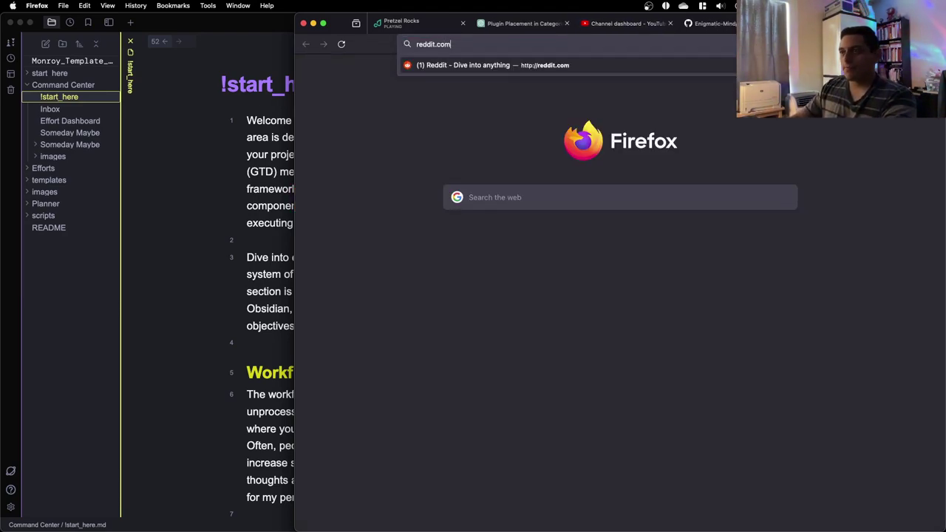
pyautogui.press('super+w')
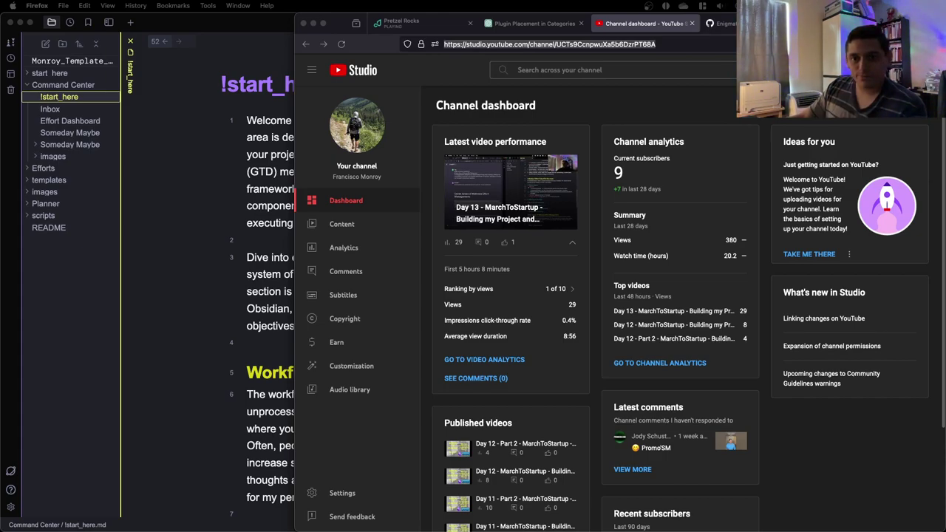
# Bring up the window with the r/ObsidianMD post about the vault and enlarge it beside the notes
pyautogui.press('super+grave')
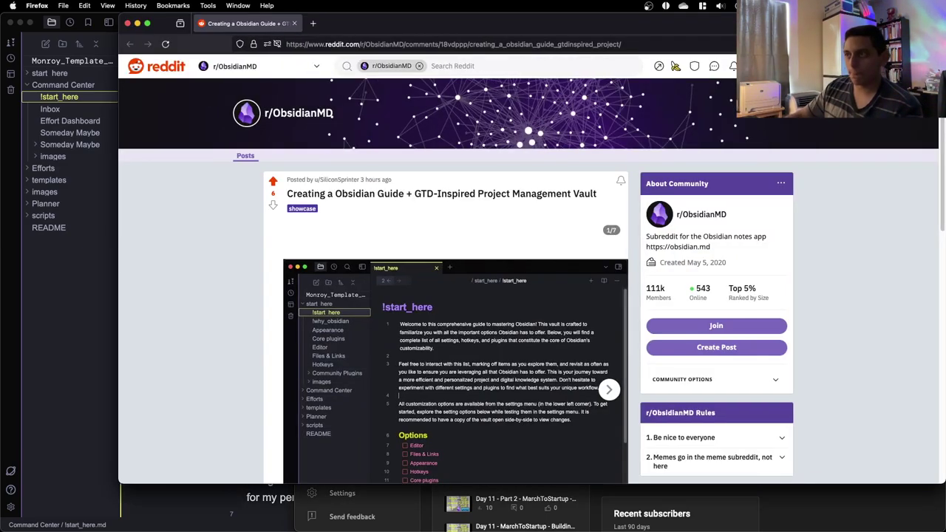
pyautogui.hotkey('ctrl', 'alt', 'Right')
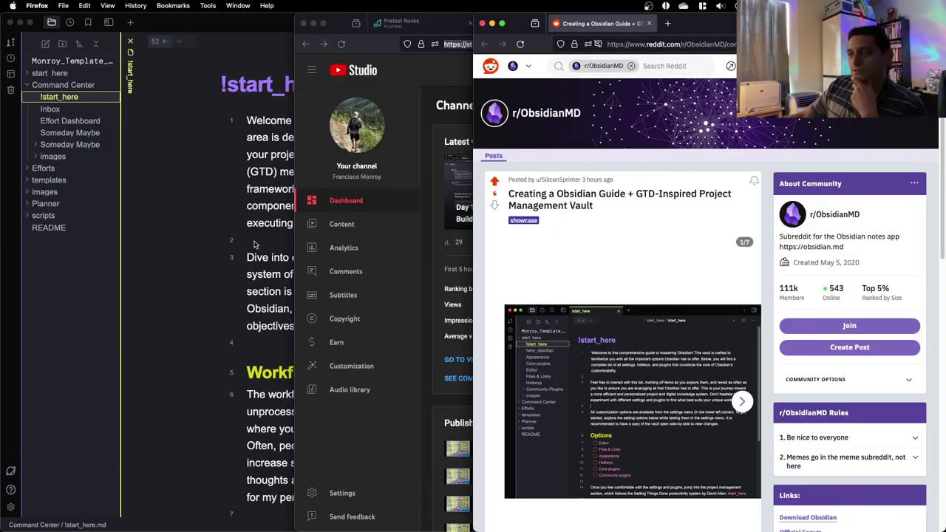
pyautogui.hotkey('ctrl', 'alt', 'Right')
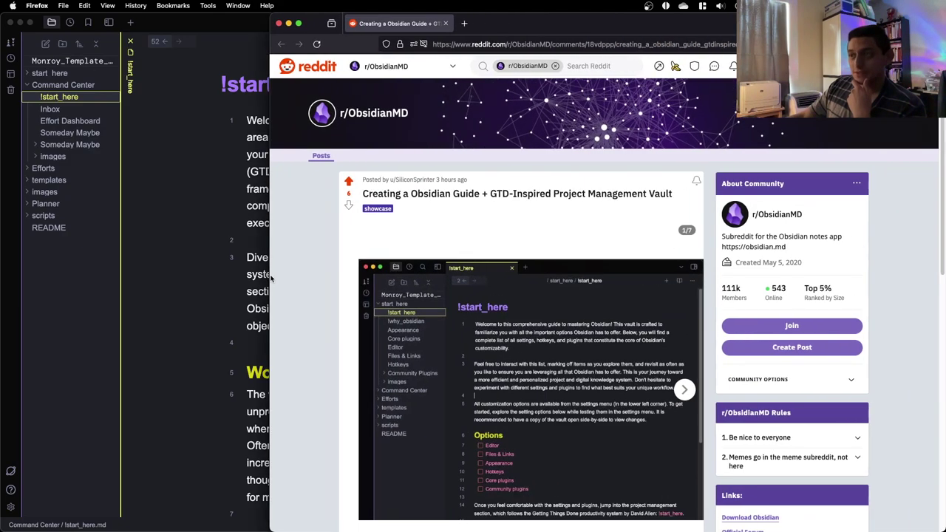
# Page through the Reddit post's image gallery up to its last screenshot, the 2024-01-01 daily note
pyautogui.scroll(-1, 222, 284)
pyautogui.scroll(-3, 368, 286)
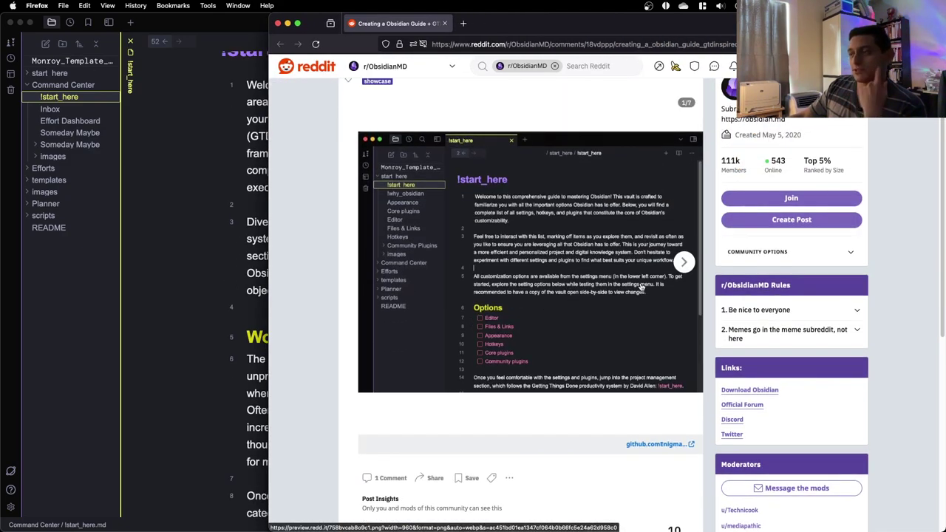
pyautogui.click(681, 263)
pyautogui.click(683, 263)
pyautogui.click(683, 263)
pyautogui.click(683, 263)
pyautogui.scroll(3, 682, 283)
pyautogui.scroll(-1, 681, 283)
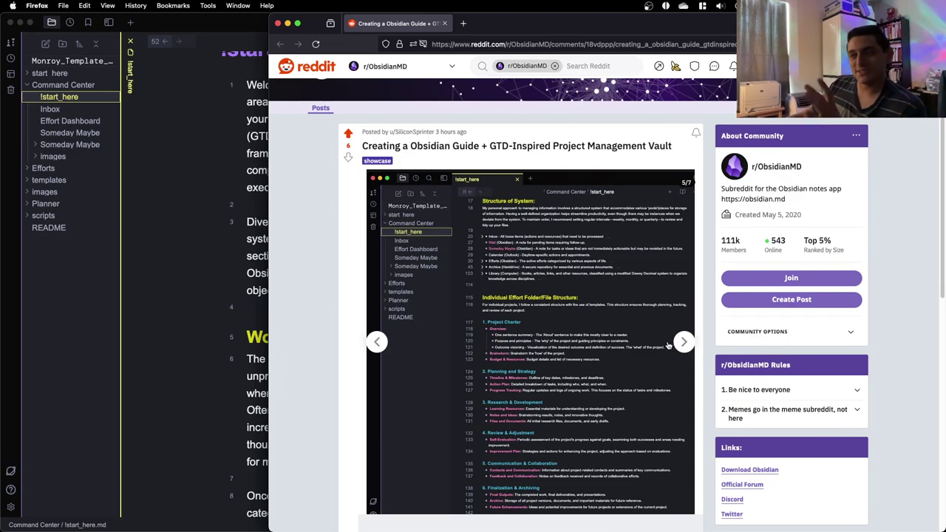
pyautogui.click(683, 344)
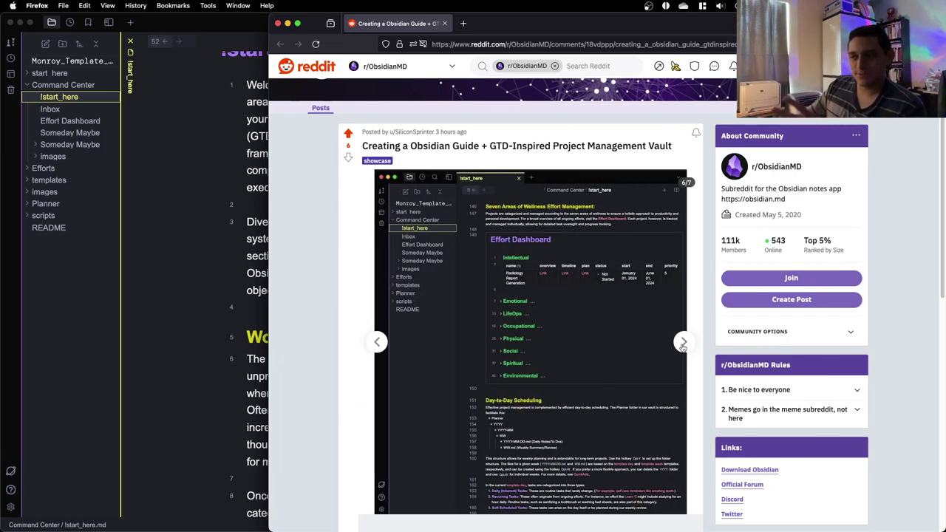
pyautogui.click(683, 343)
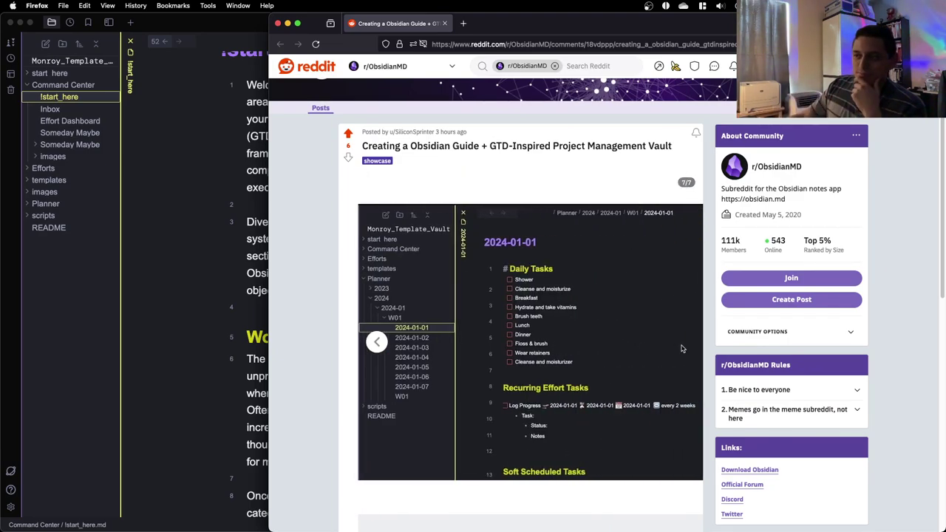
# Examine the Reddit post's insights and read the author's comment containing the GitHub vault link
pyautogui.scroll(-3, 679, 347)
pyautogui.scroll(-3, 676, 349)
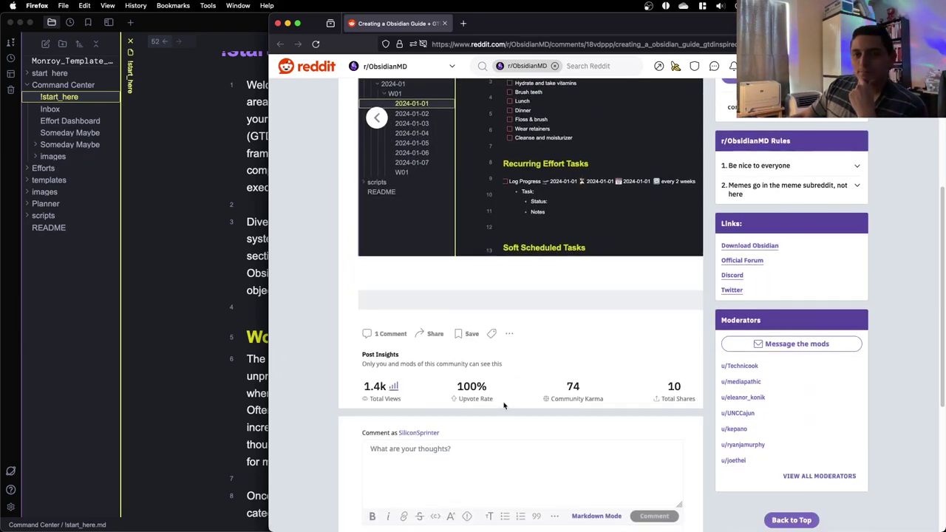
pyautogui.scroll(-2, 346, 407)
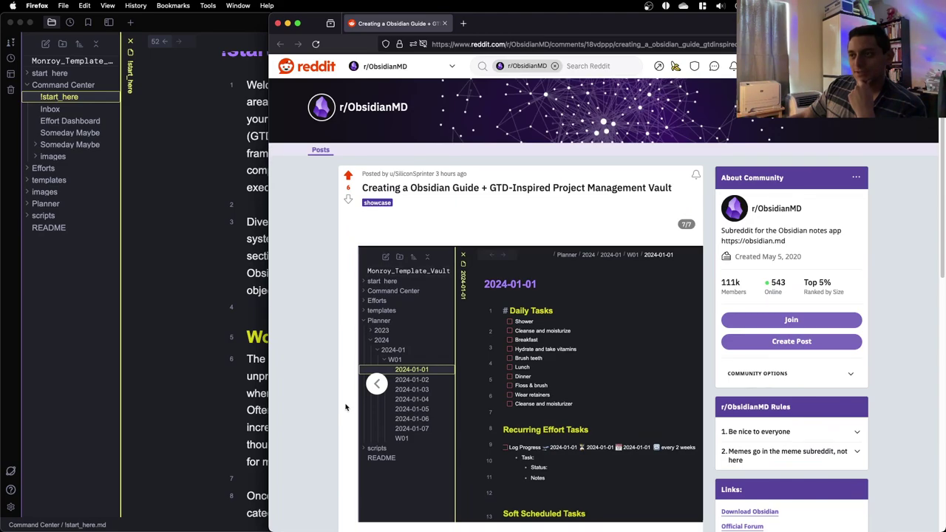
pyautogui.scroll(-4, 345, 406)
pyautogui.scroll(7, 344, 406)
pyautogui.scroll(-7, 345, 405)
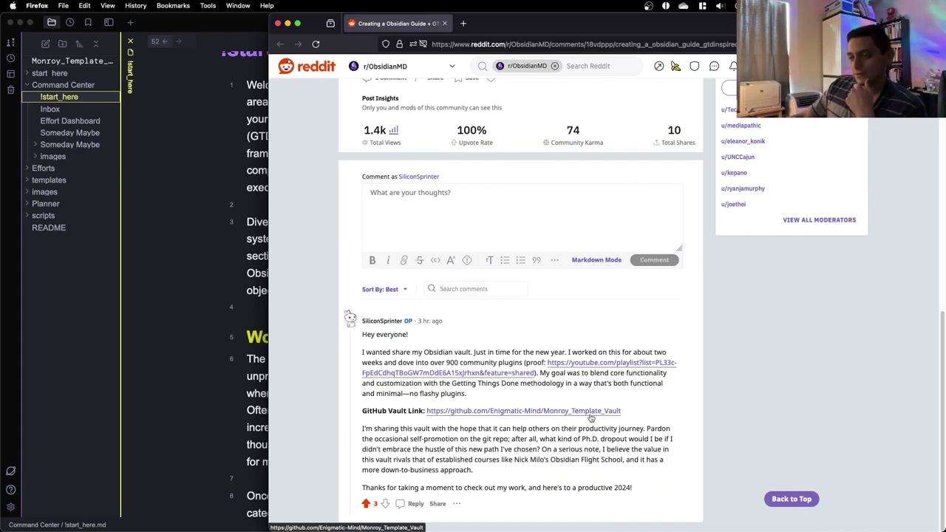
pyautogui.scroll(1, 584, 418)
pyautogui.scroll(-1, 580, 420)
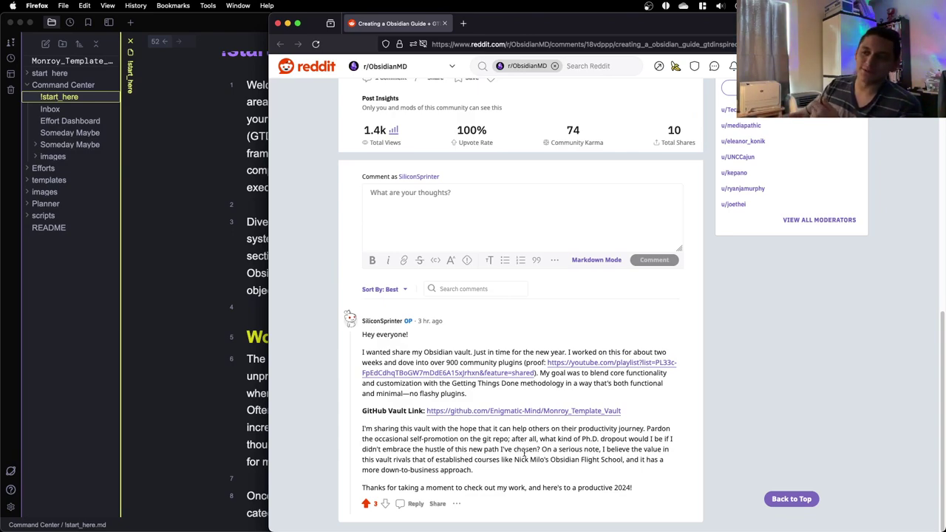
# Compare the Reddit post's vote score with its Post Insights and view the explanation of Upvote Rate
pyautogui.scroll(3, 646, 335)
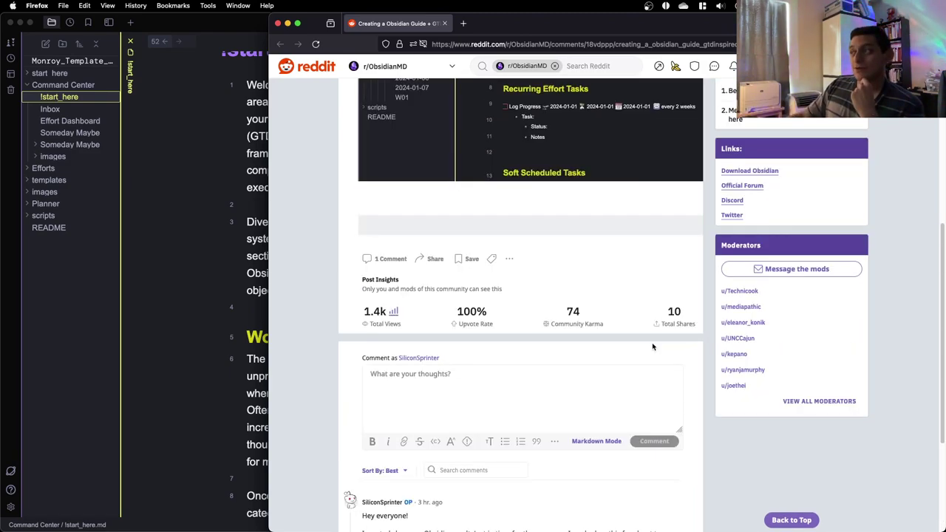
pyautogui.scroll(5, 653, 346)
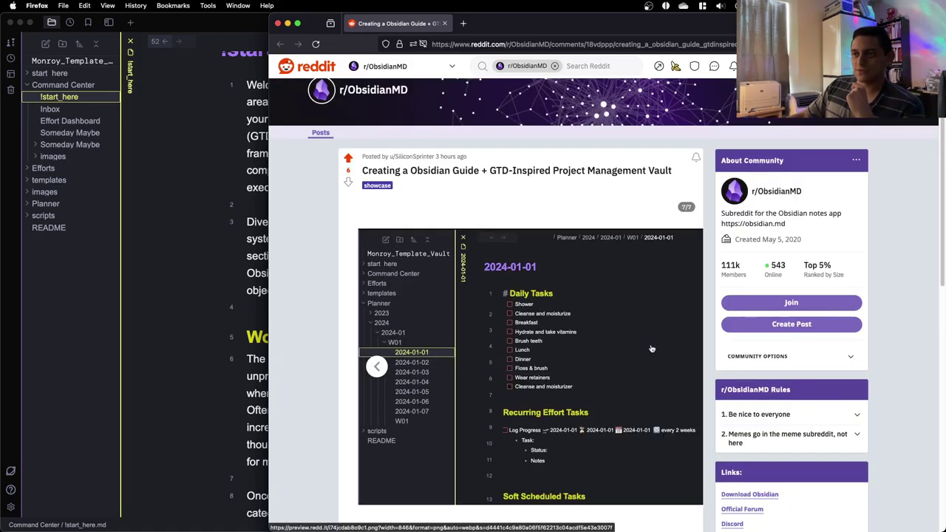
pyautogui.scroll(-5, 651, 348)
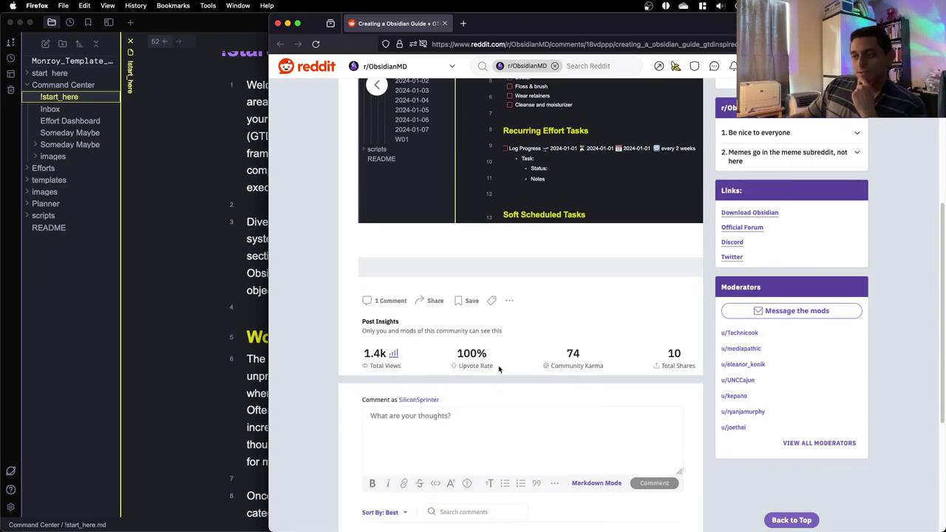
pyautogui.scroll(5, 448, 362)
pyautogui.scroll(-2, 444, 369)
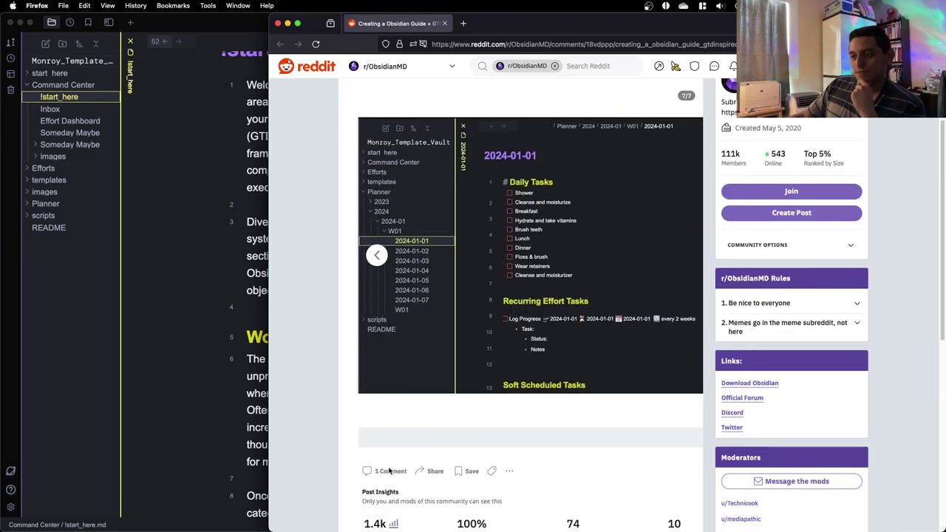
pyautogui.scroll(-3, 398, 489)
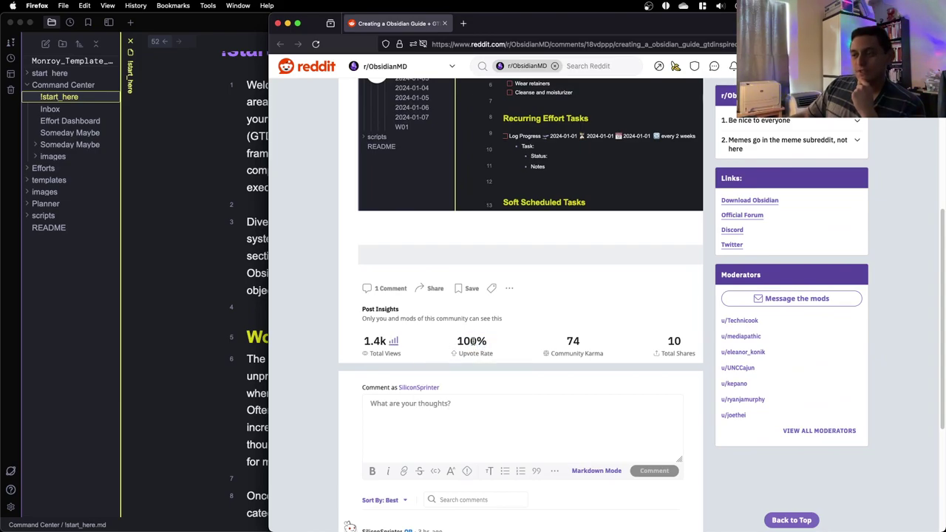
pyautogui.scroll(3, 378, 189)
pyautogui.scroll(3, 373, 191)
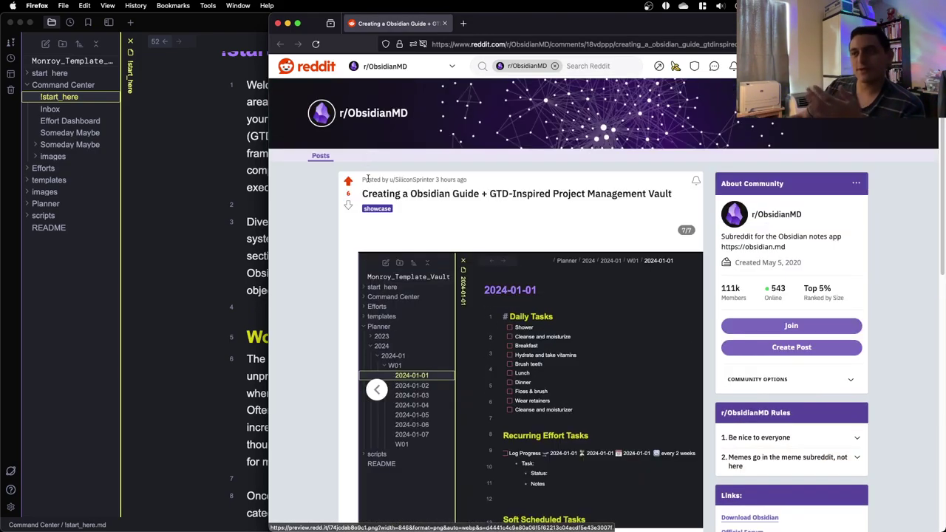
pyautogui.scroll(-6, 363, 195)
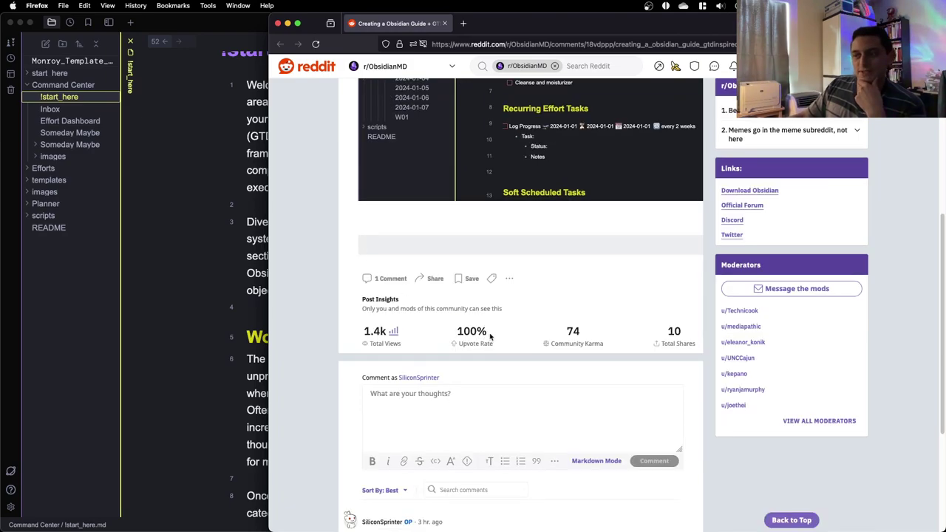
pyautogui.moveTo(488, 335)
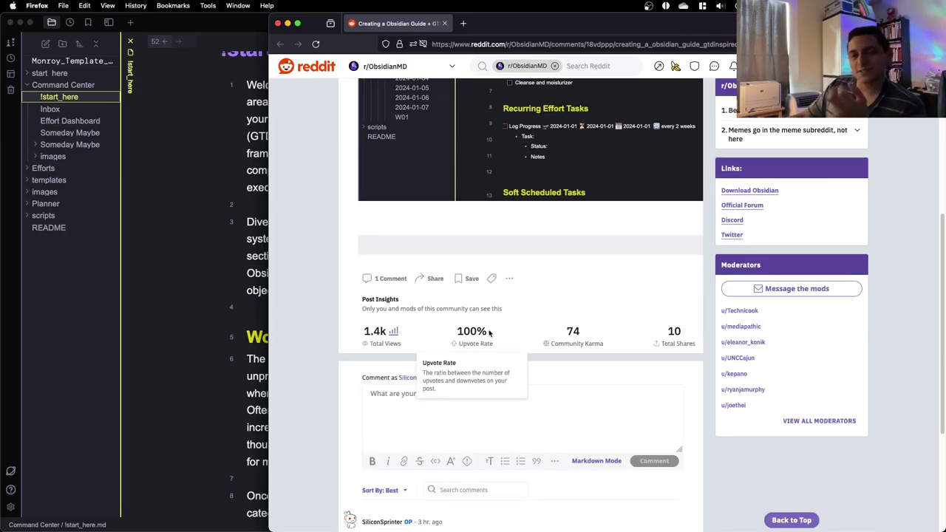
# Recheck the post's votes and view the Community Karma breakdown in Post Insights
pyautogui.scroll(5, 346, 153)
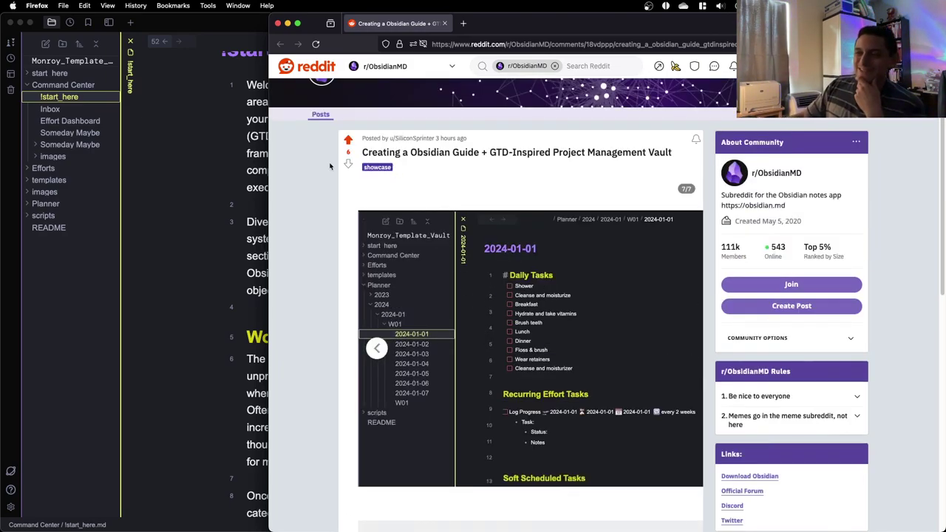
pyautogui.scroll(-5, 346, 153)
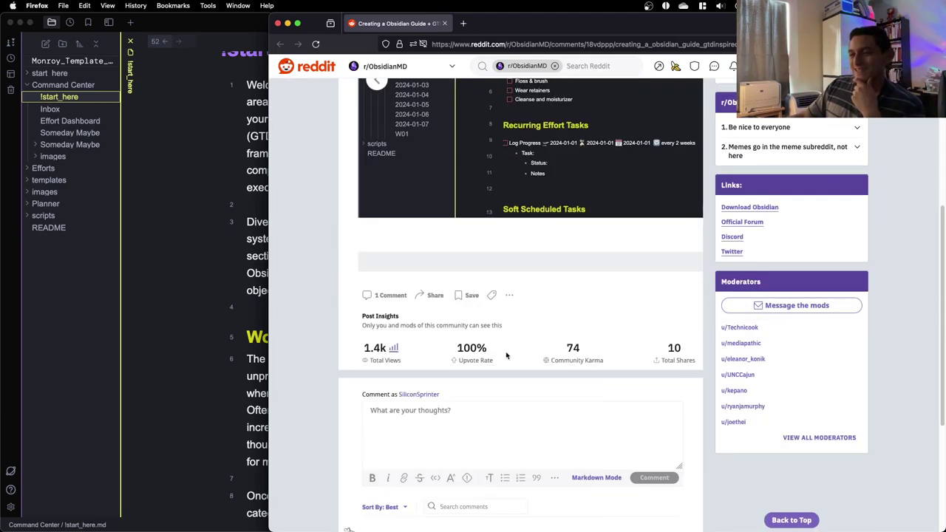
pyautogui.moveTo(580, 358)
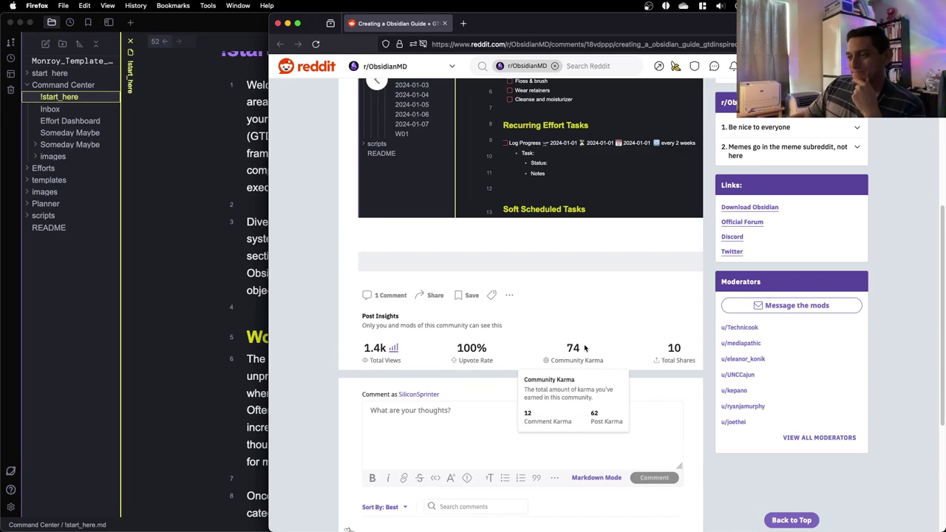
# Close the Reddit post and return to the YouTube Studio channel dashboard
pyautogui.scroll(-3, 585, 348)
pyautogui.scroll(10, 585, 350)
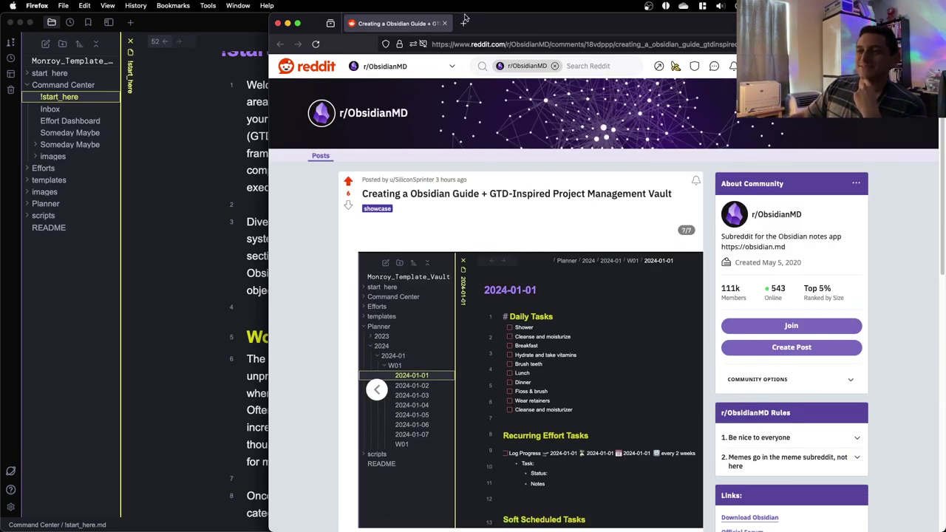
pyautogui.click(444, 23)
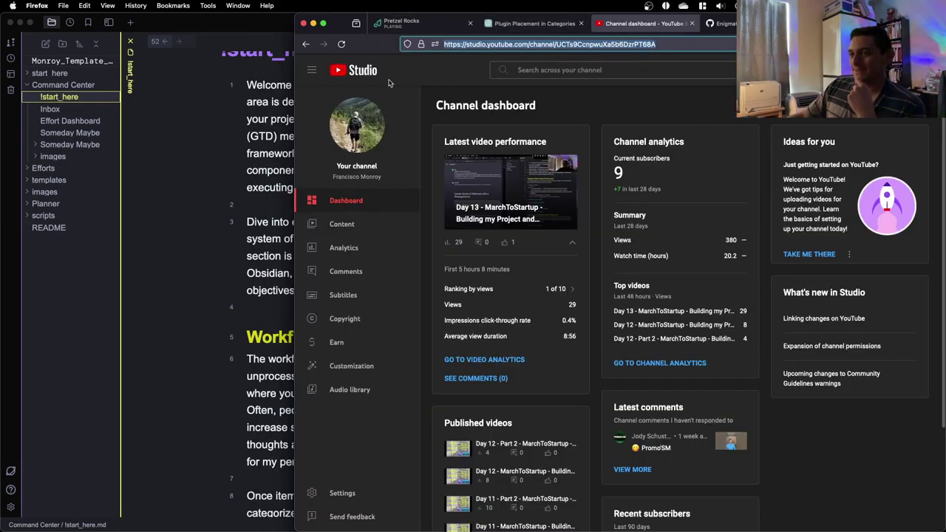
pyautogui.click(713, 113)
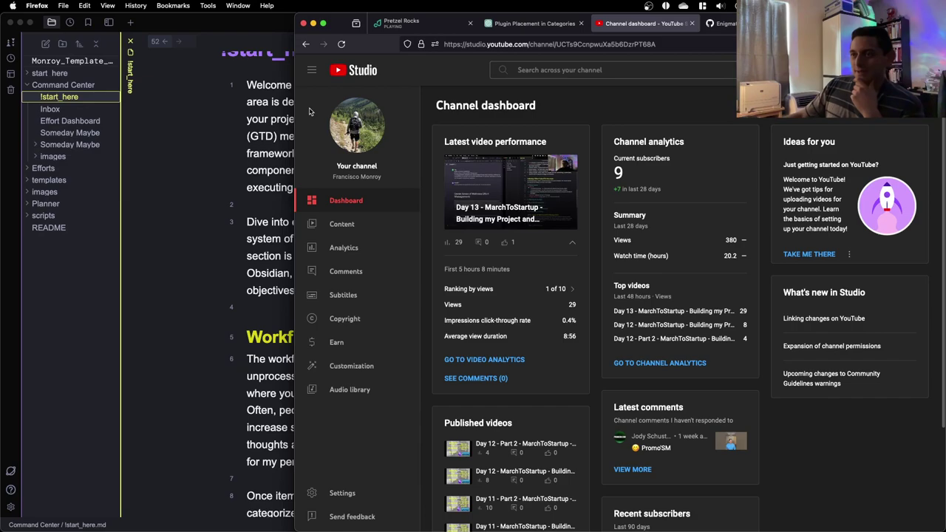
# Widen the browser window and reload the YouTube Studio channel dashboard to refresh its figures
pyautogui.moveTo(295, 111); pyautogui.dragTo(186, 113)
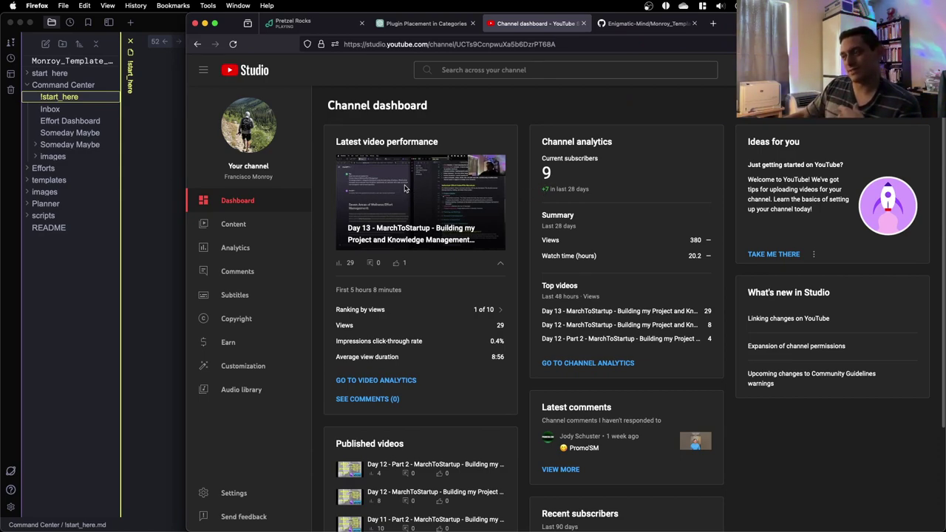
pyautogui.doubleClick(373, 105)
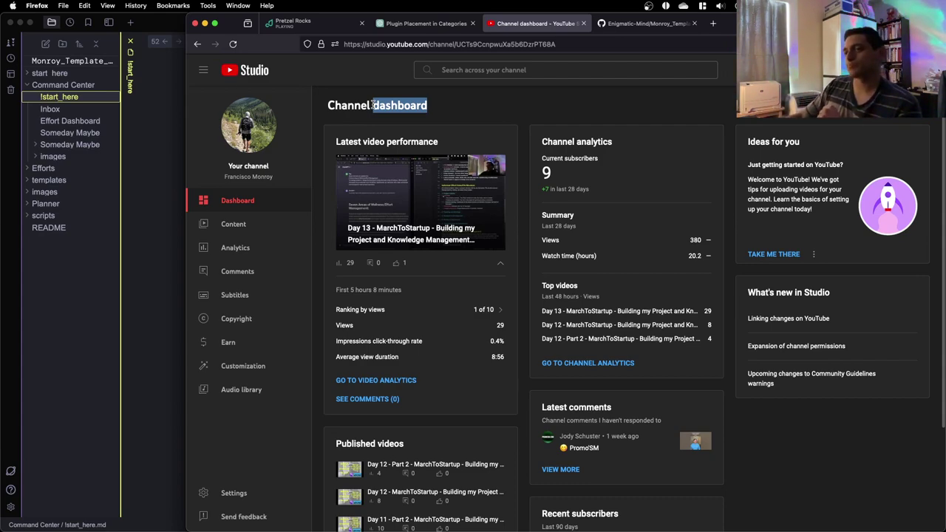
pyautogui.tripleClick(366, 105)
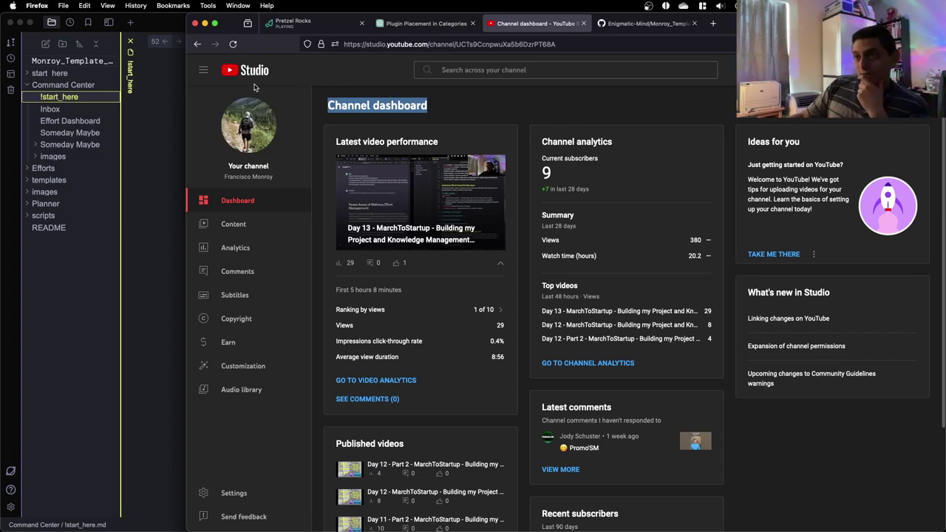
pyautogui.scroll(-1, 370, 231)
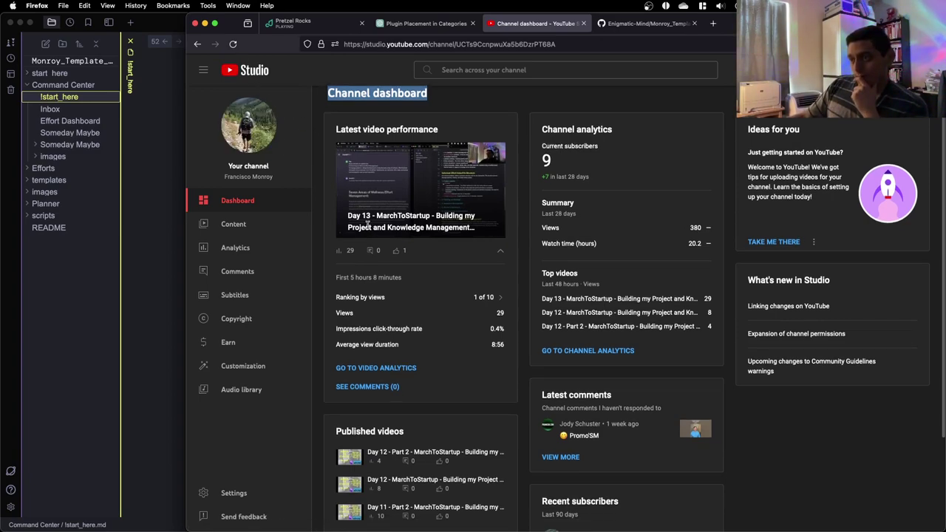
pyautogui.click(233, 44)
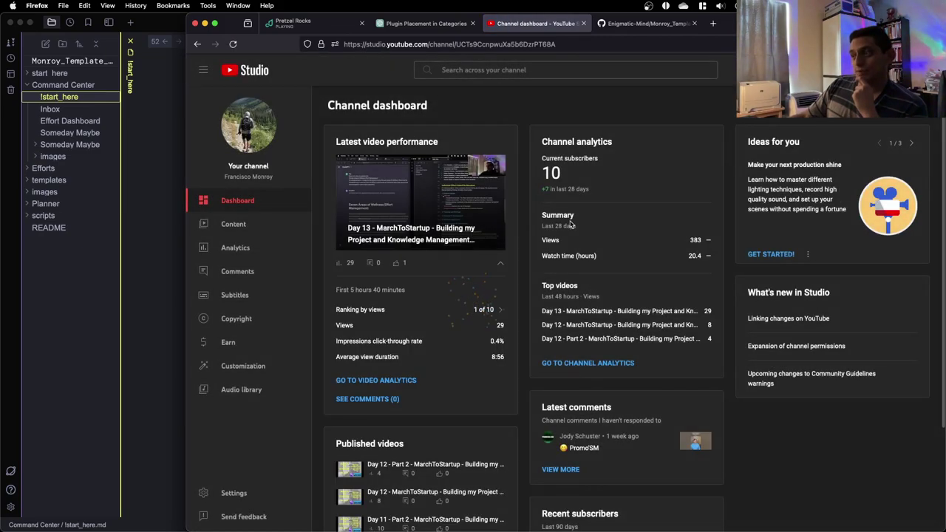
# Review the refreshed dashboard's latest video performance, published videos and recent subscribers
pyautogui.scroll(-1, 571, 224)
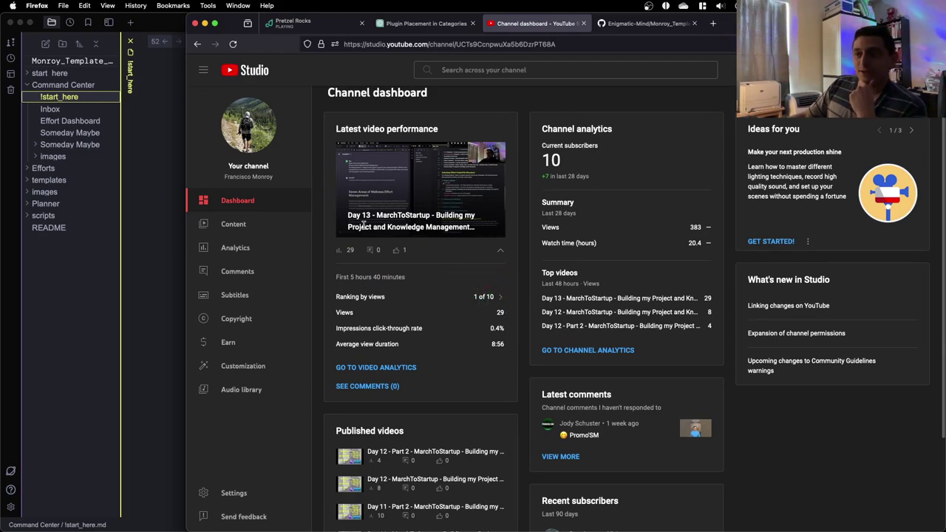
pyautogui.scroll(-3, 364, 225)
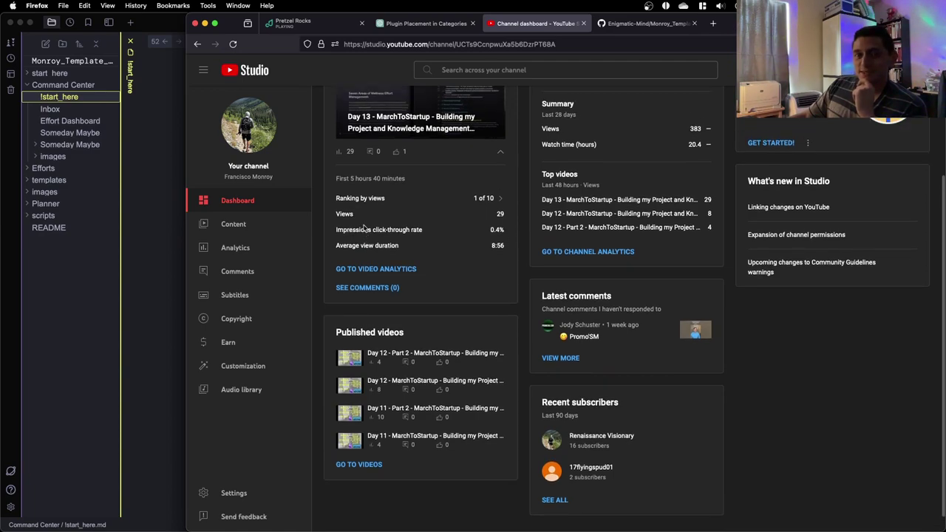
pyautogui.scroll(1, 364, 227)
pyautogui.scroll(2, 364, 226)
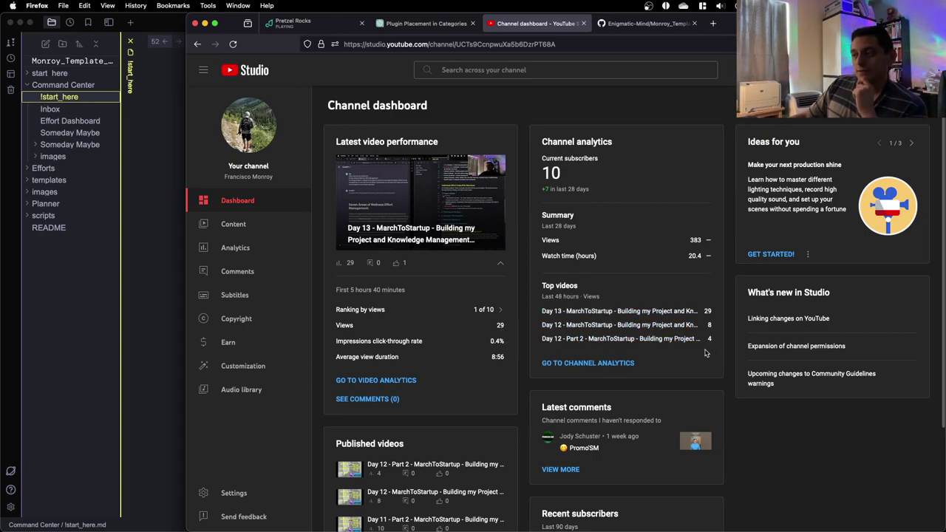
# View the channel's video list and examine the Content analytics for video views, traffic sources and top videos
pyautogui.click(256, 232)
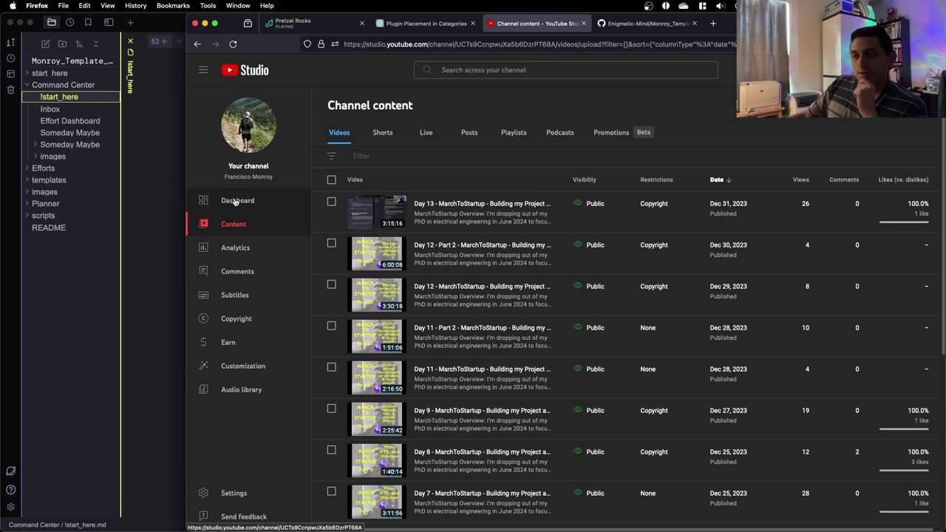
pyautogui.click(258, 256)
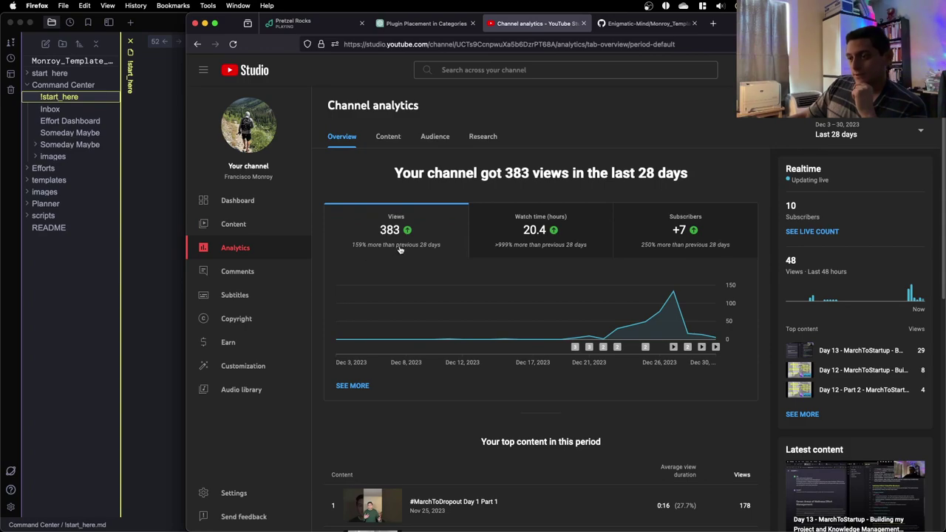
pyautogui.click(388, 137)
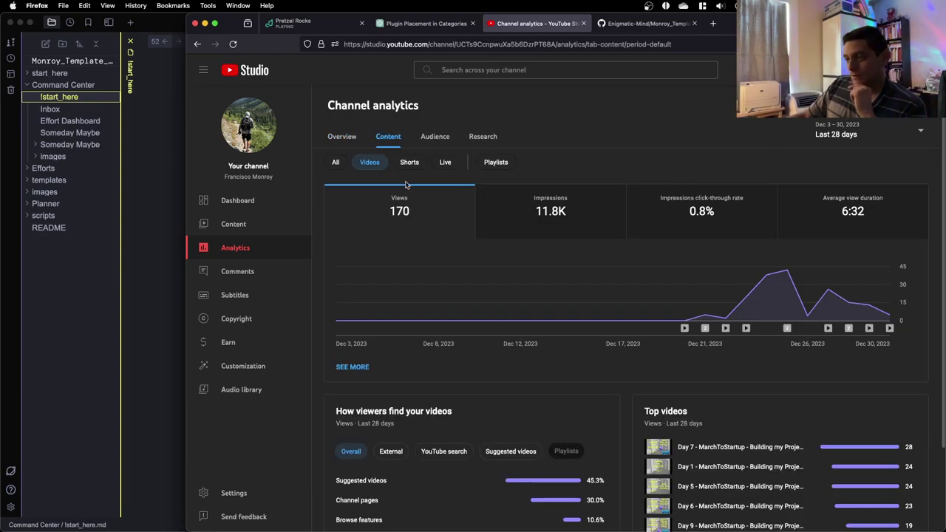
pyautogui.scroll(-3, 517, 281)
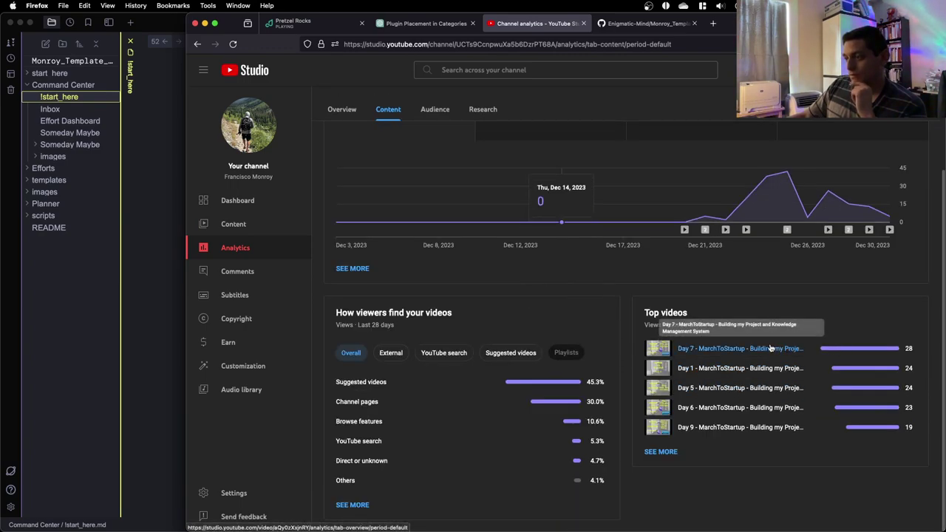
pyautogui.scroll(3, 771, 348)
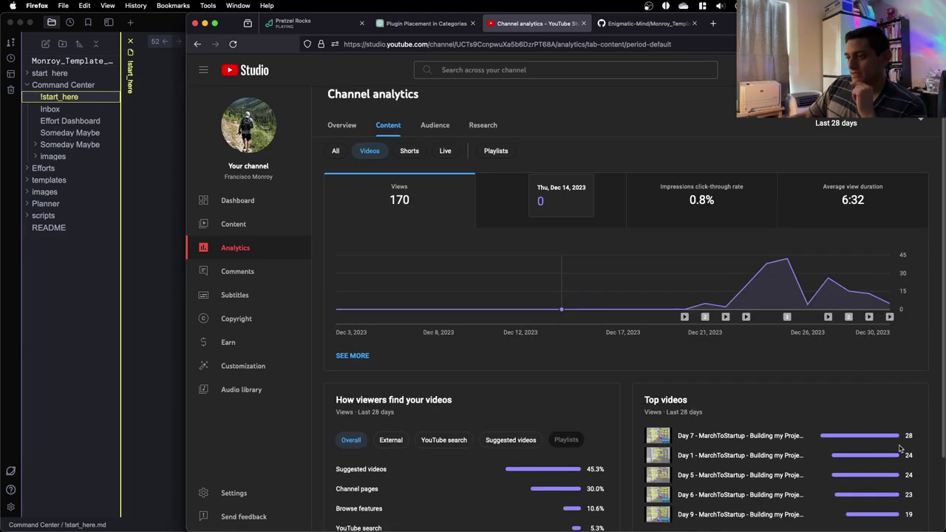
# Return to the channel dashboard and examine the Day 13 video's impressions click-through rate and average view duration
pyautogui.click(268, 208)
pyautogui.scroll(-1, 524, 296)
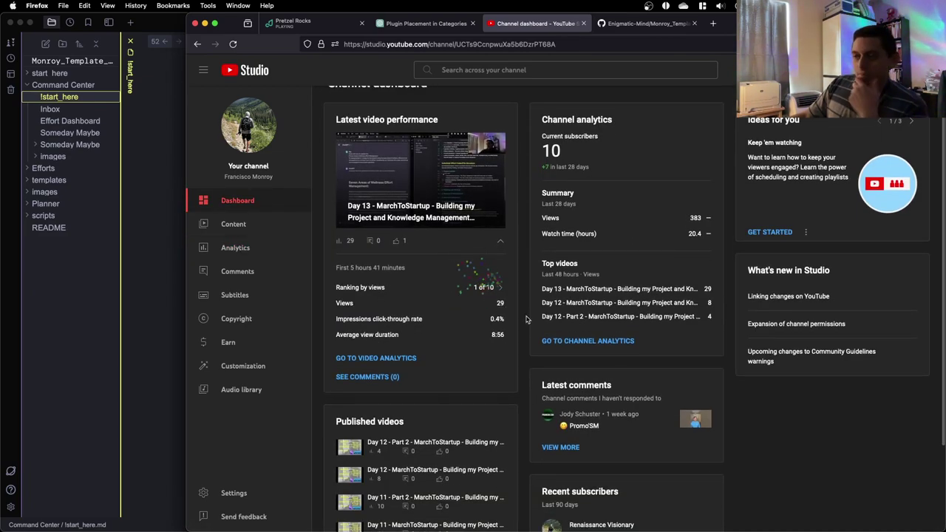
pyautogui.scroll(1, 510, 318)
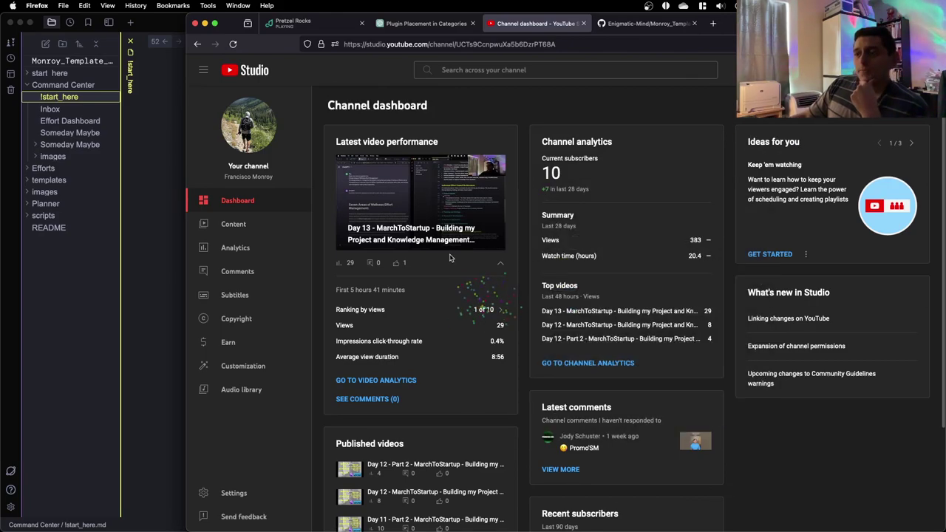
pyautogui.scroll(-1, 503, 324)
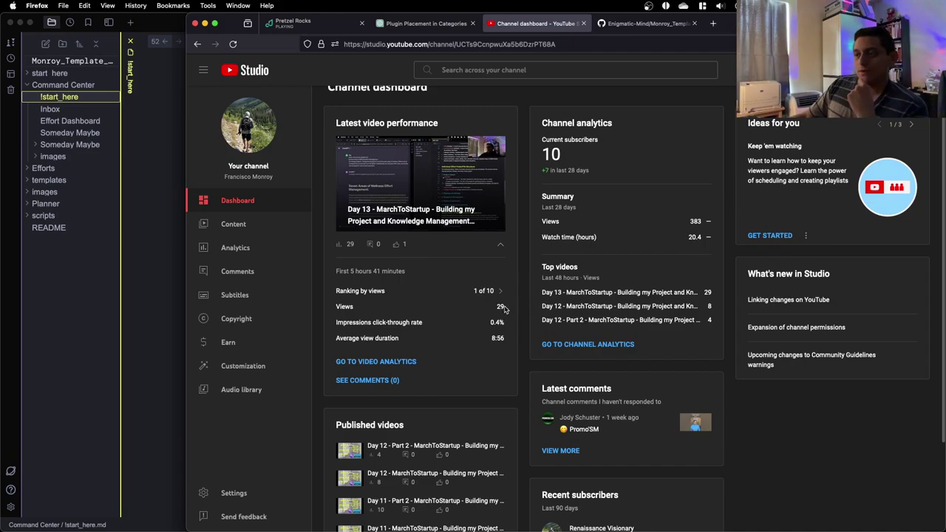
pyautogui.moveTo(508, 326); pyautogui.dragTo(328, 325)
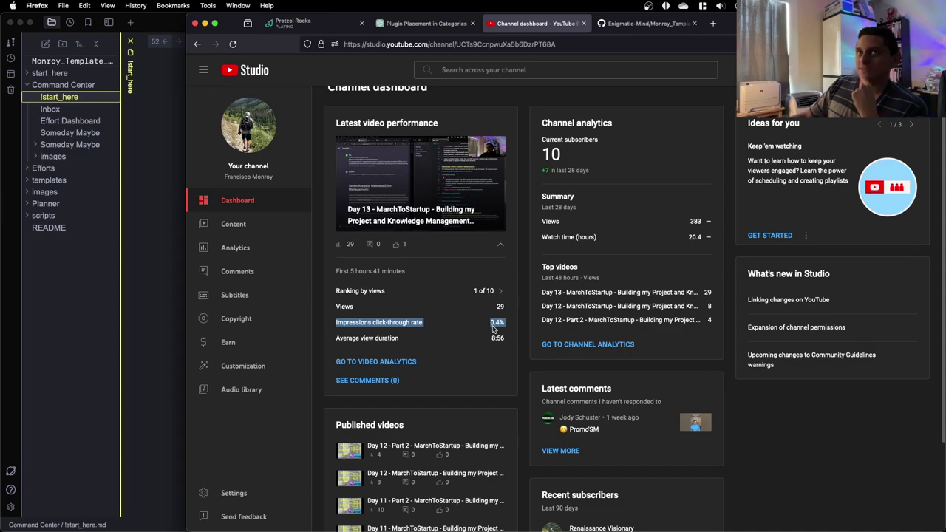
pyautogui.scroll(-1, 492, 330)
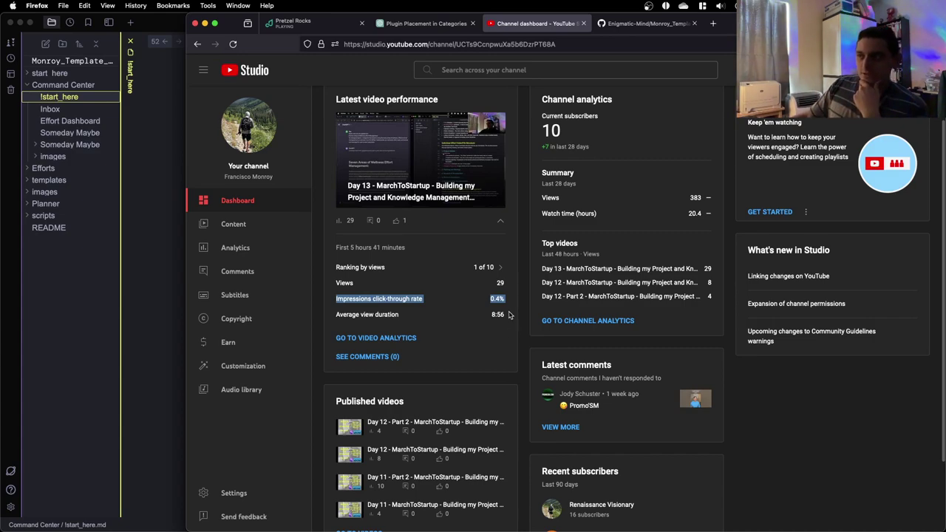
pyautogui.scroll(1, 462, 316)
# Check the current subscriber figure and compare the latest video's click-through rate with the published videos' statistics
pyautogui.moveTo(586, 179); pyautogui.dragTo(537, 178)
pyautogui.click(623, 175)
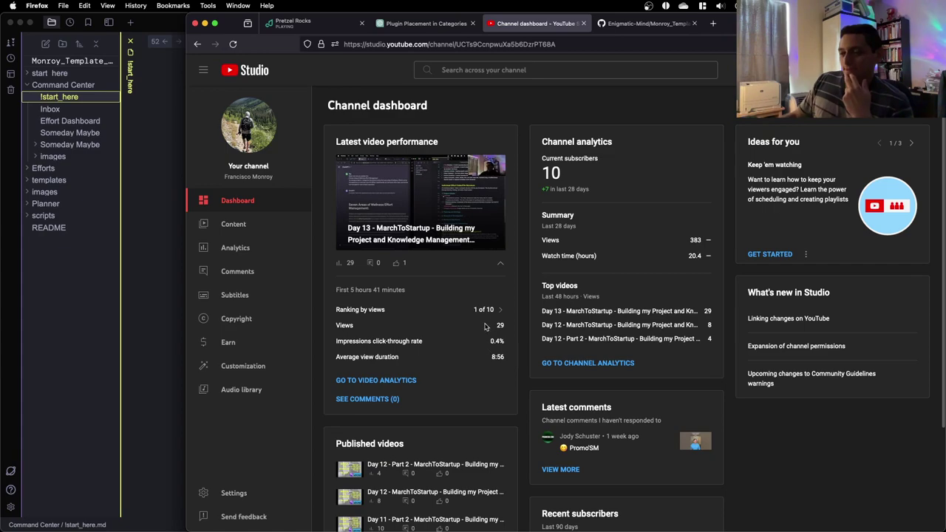
pyautogui.moveTo(505, 344); pyautogui.dragTo(335, 345)
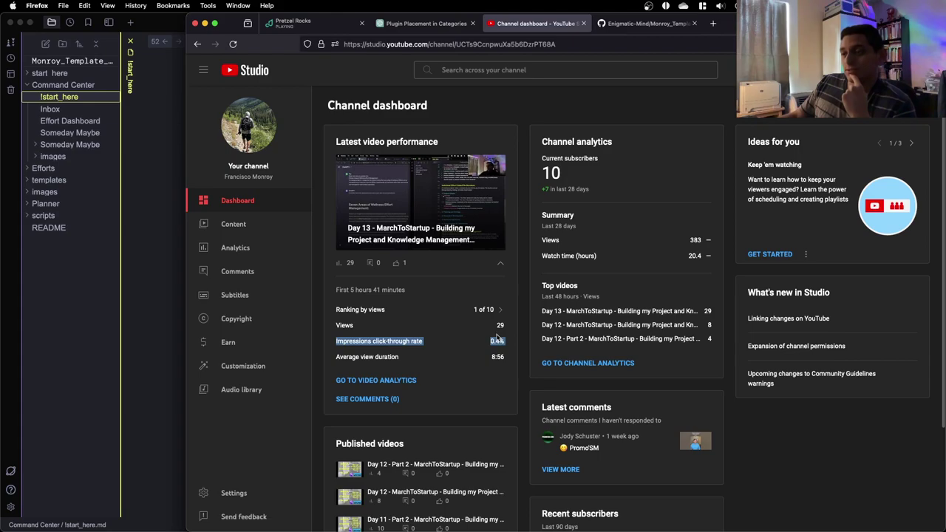
pyautogui.scroll(-3, 498, 340)
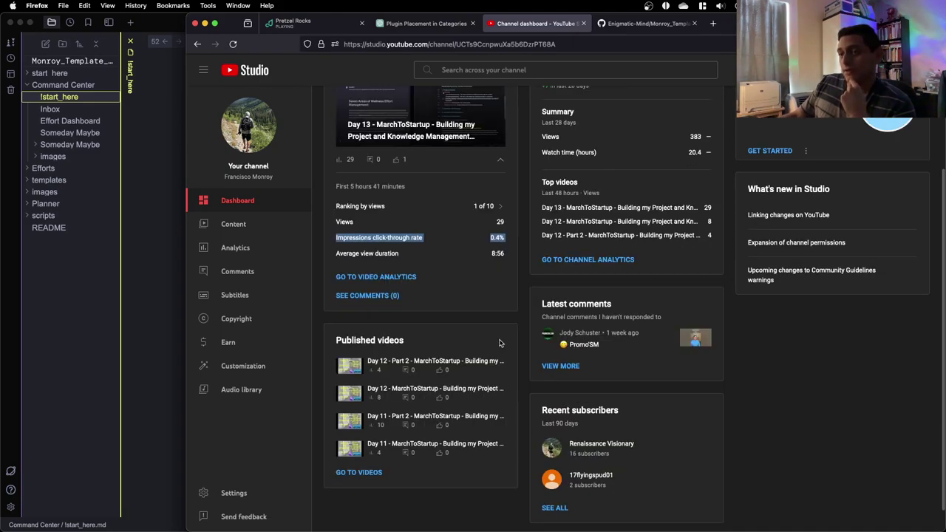
pyautogui.scroll(3, 499, 343)
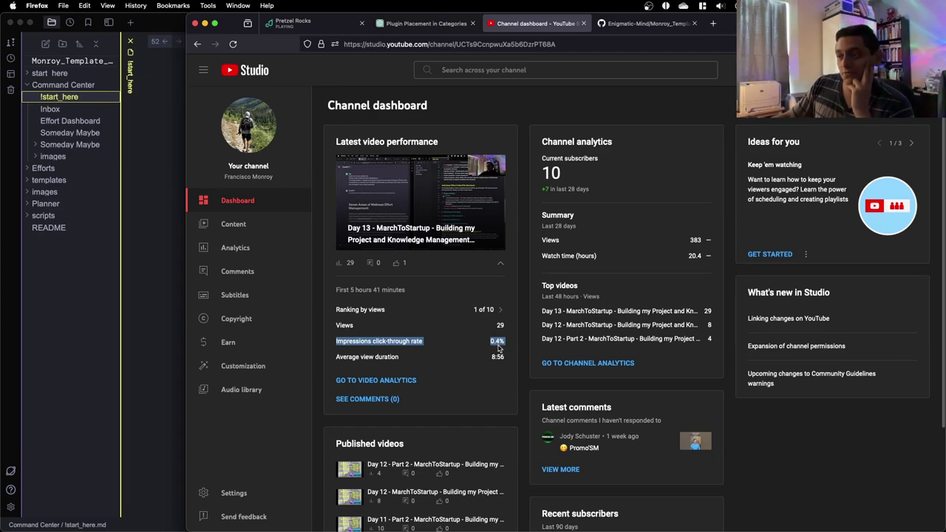
# Examine the channel's 28-day views and watch time alongside the published videos and recent subscribers on the dashboard
pyautogui.scroll(-1, 496, 348)
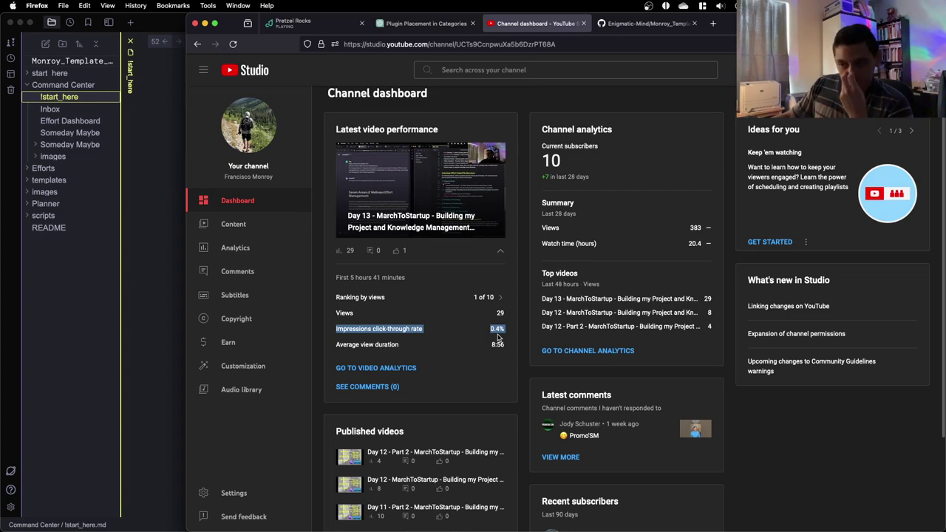
pyautogui.scroll(-3, 422, 345)
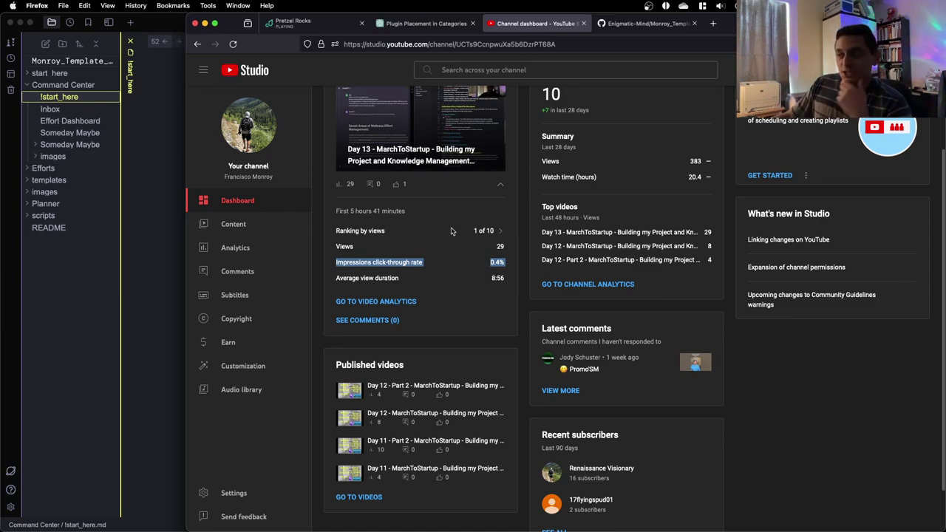
pyautogui.scroll(-1, 453, 231)
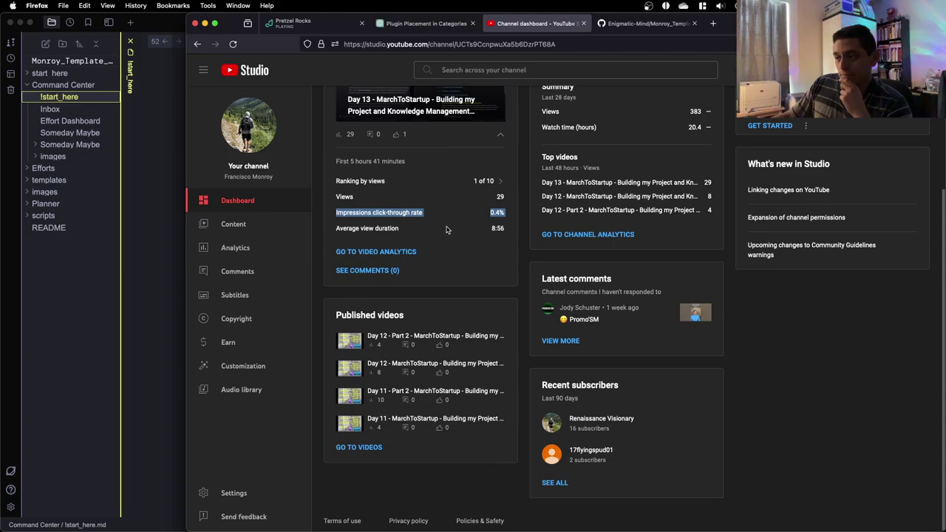
pyautogui.scroll(3, 444, 229)
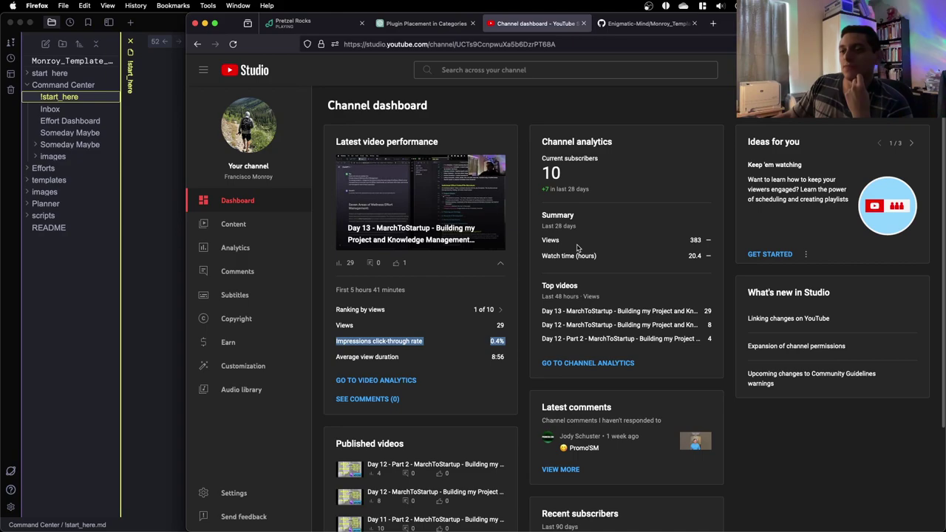
pyautogui.click(697, 238)
pyautogui.doubleClick(697, 237)
pyautogui.scroll(-2, 697, 238)
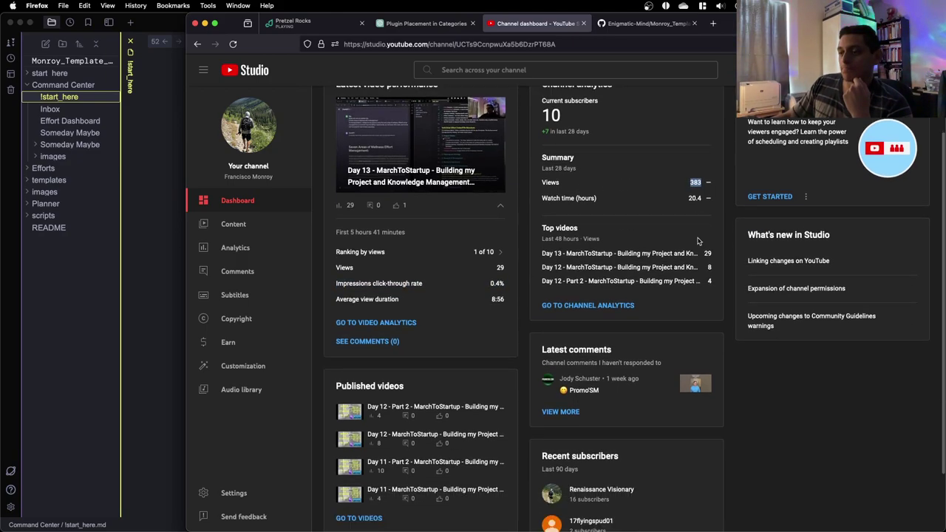
pyautogui.click(694, 197)
pyautogui.scroll(1, 710, 213)
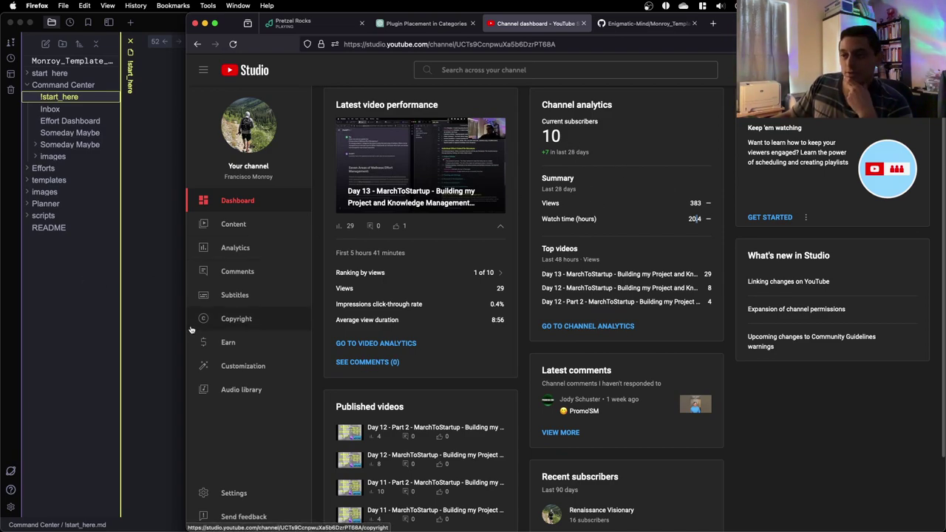
pyautogui.scroll(-3, 417, 348)
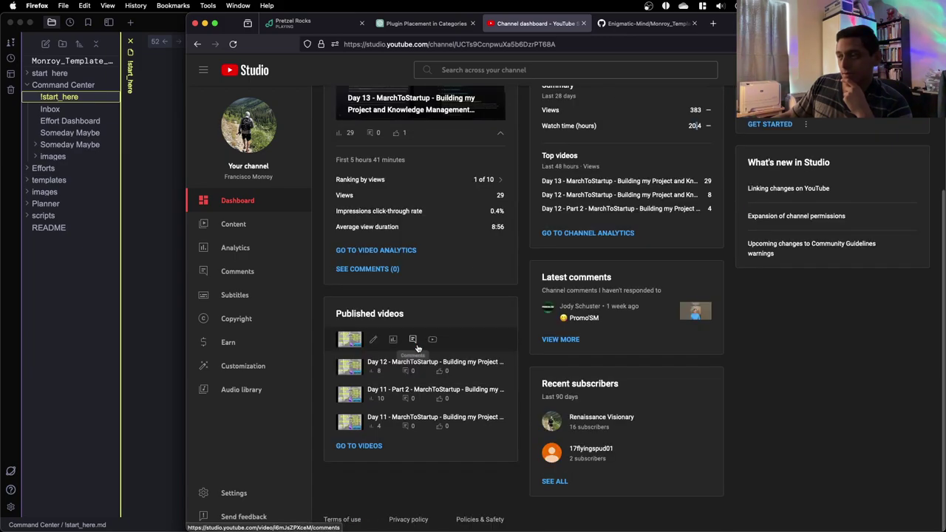
pyautogui.scroll(4, 412, 345)
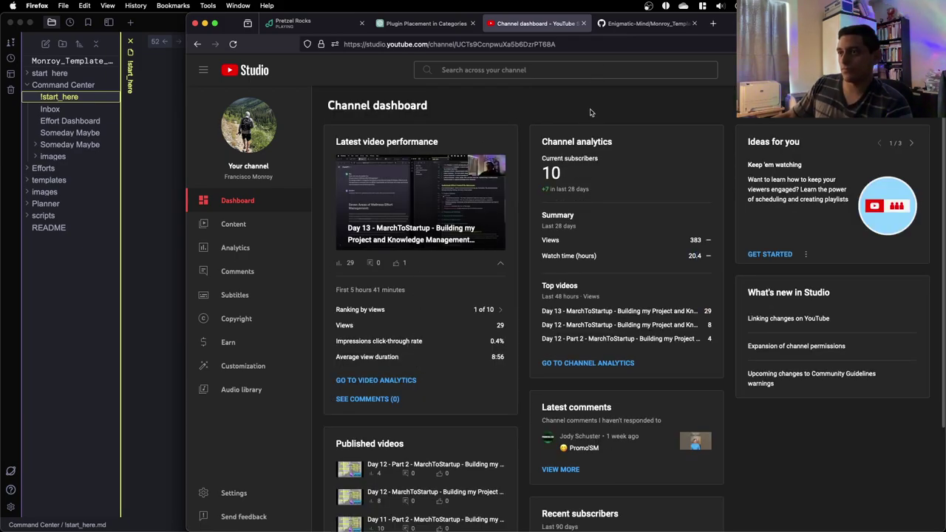
# Tile the browser to half the screen, switch to Obsidian and minimize the template vault to reveal the CC_V1 daily note 2023-12-31
pyautogui.hotkey('ctrl', 'alt', 'Right')
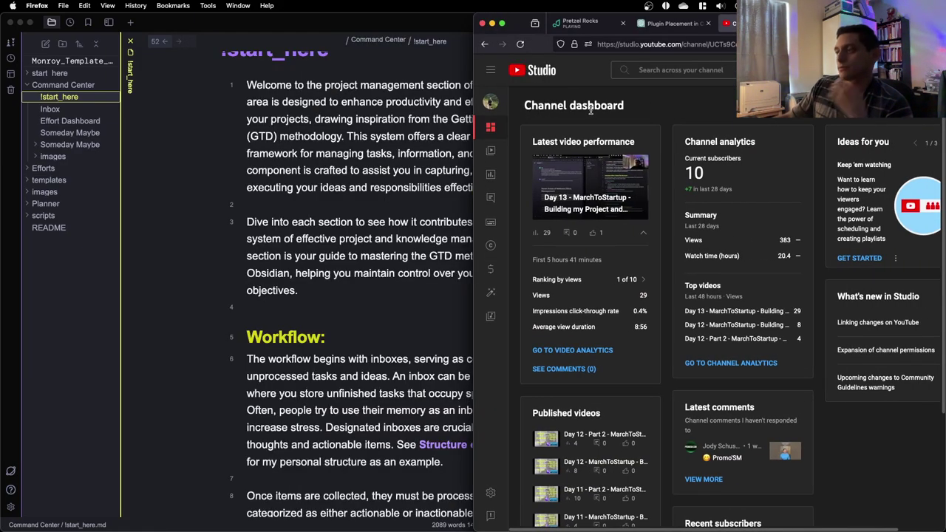
pyautogui.hotkey('ctrl', 'Up')
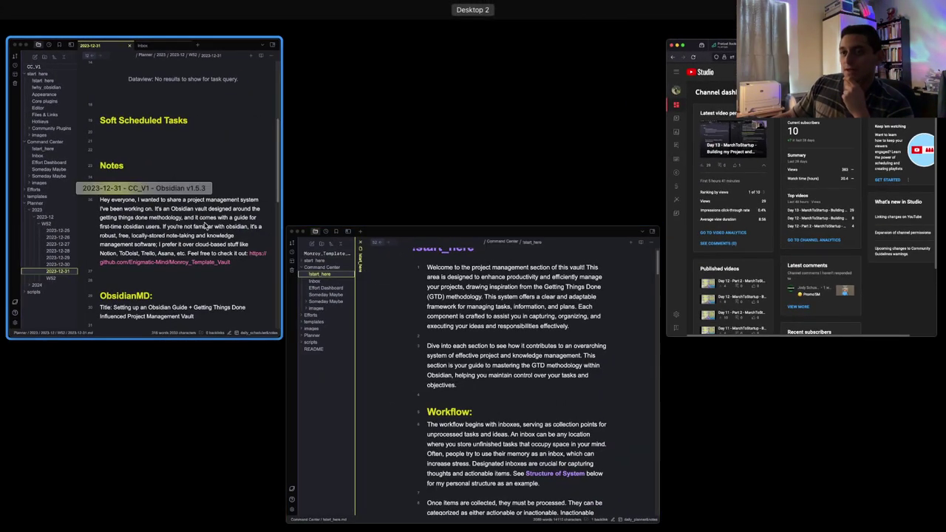
pyautogui.click(353, 267)
pyautogui.hotkey('ctrl', 'Up')
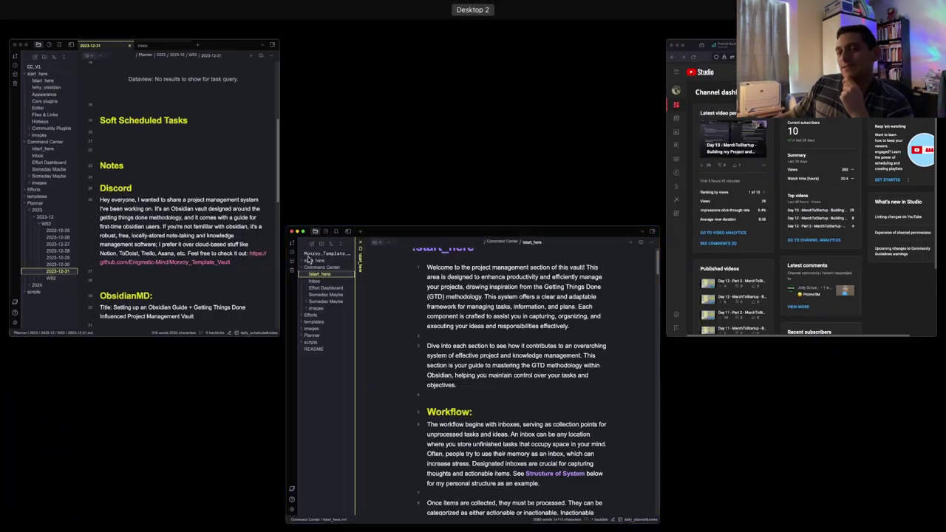
pyautogui.click(396, 281)
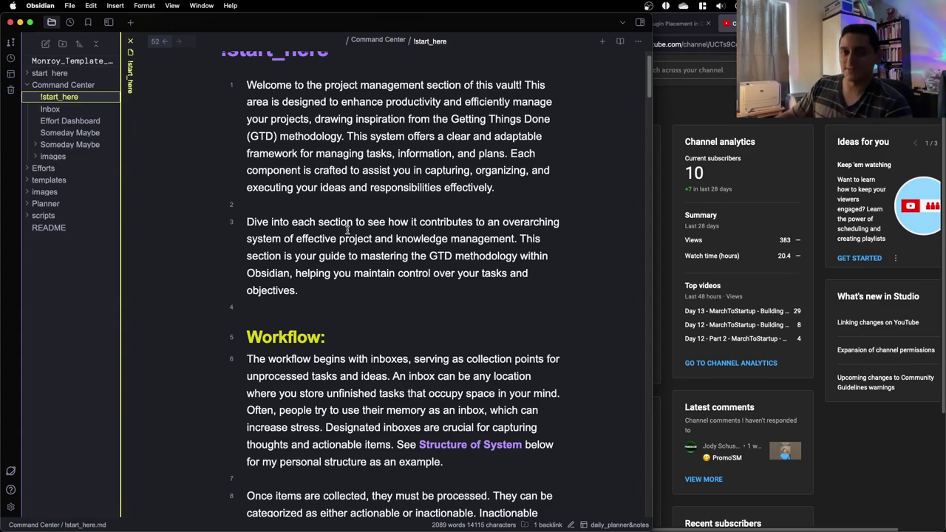
pyautogui.click(20, 23)
pyautogui.scroll(5, 246, 215)
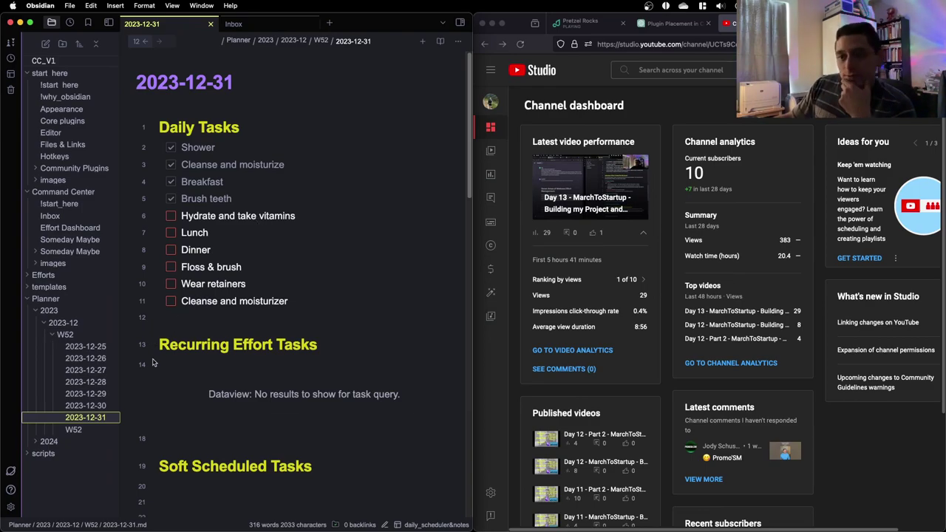
# Examine the 2023-12-31 daily note's task sections and its Discord and ObsidianMD announcement drafts
pyautogui.scroll(-5, 185, 399)
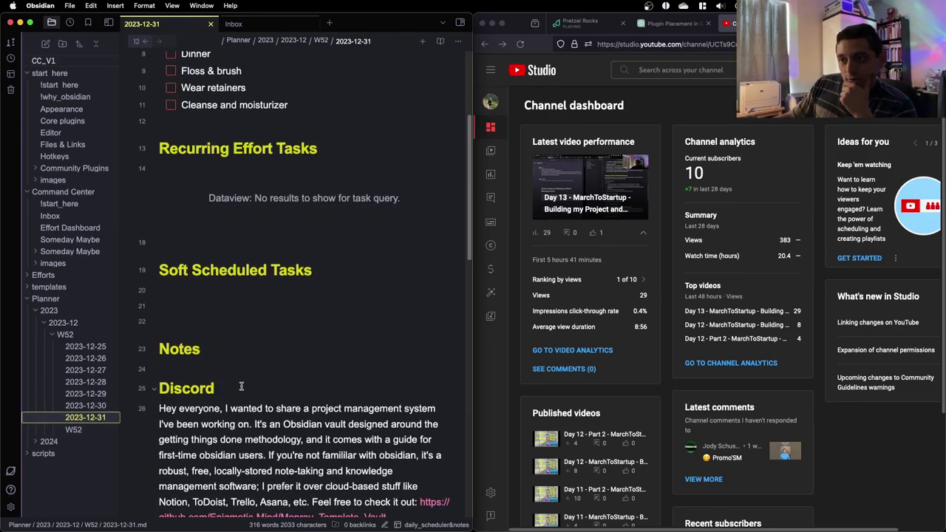
pyautogui.scroll(-2, 241, 386)
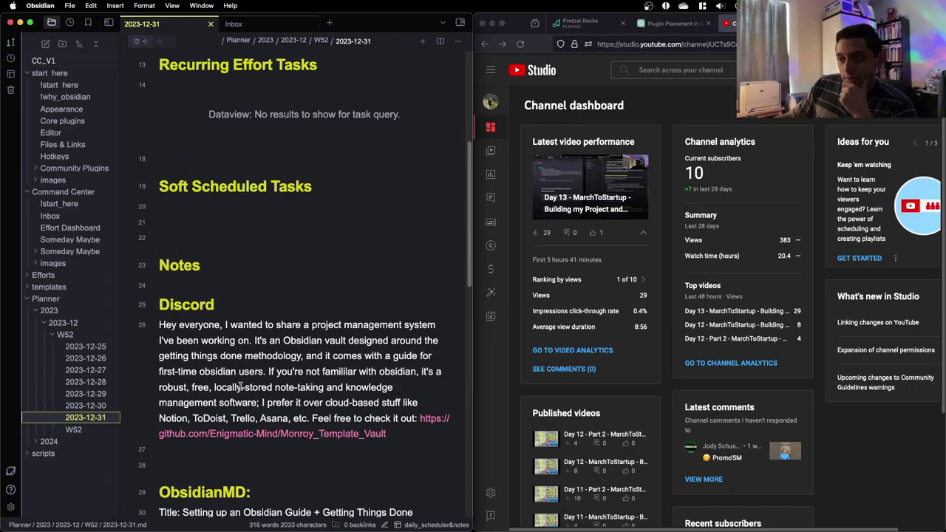
pyautogui.scroll(-3, 241, 386)
pyautogui.scroll(2, 241, 381)
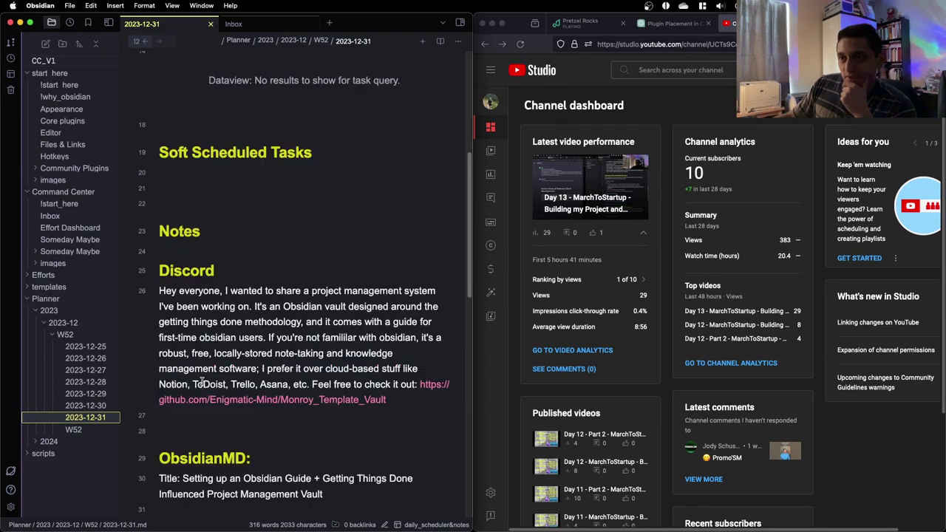
pyautogui.scroll(-8, 241, 344)
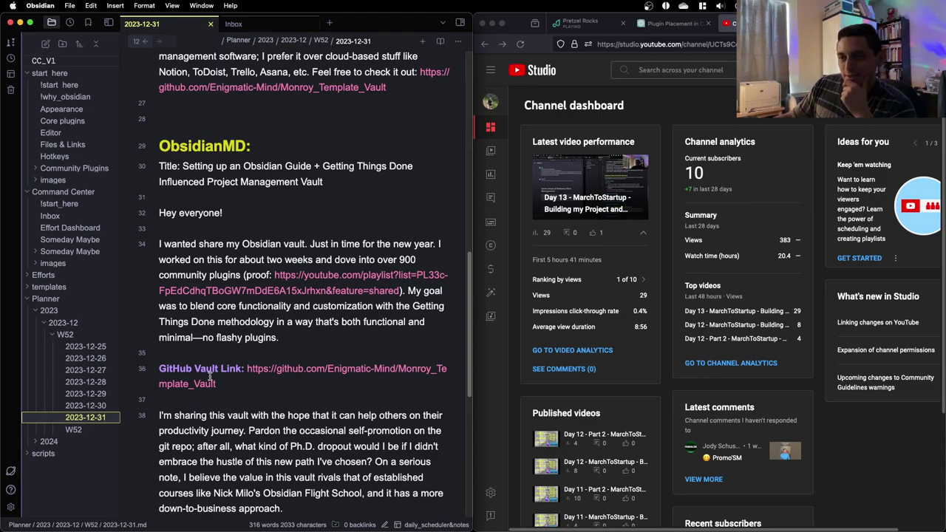
pyautogui.scroll(16, 210, 377)
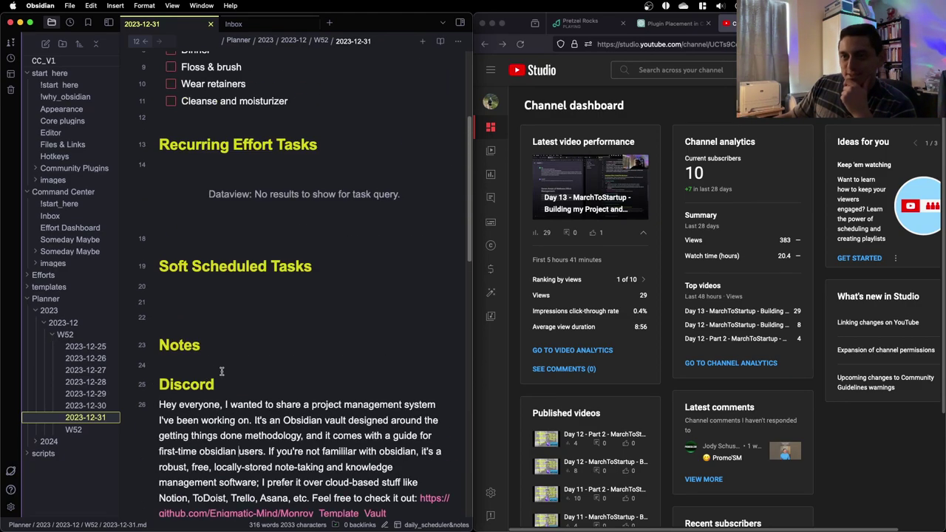
# Open the Inbox note and look through its tasks, plugin ideas and reference notes
pyautogui.click(249, 27)
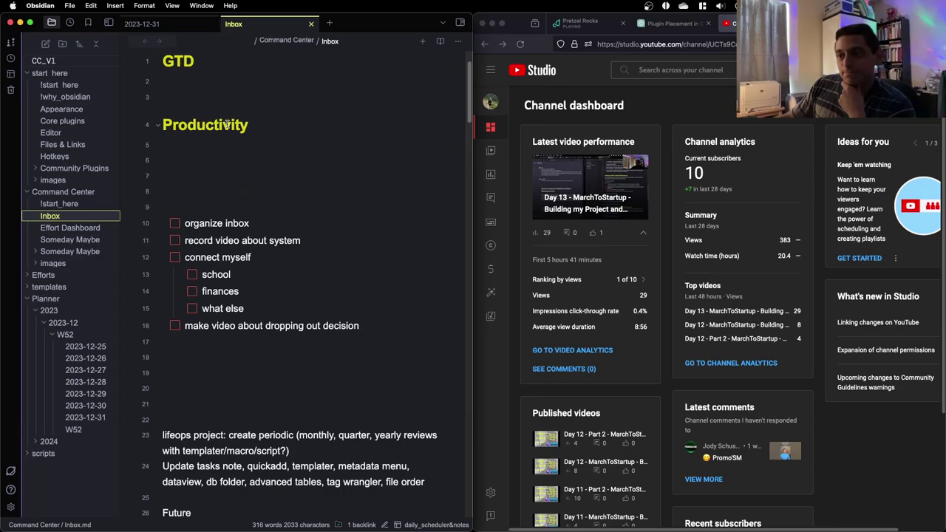
pyautogui.scroll(-6, 230, 198)
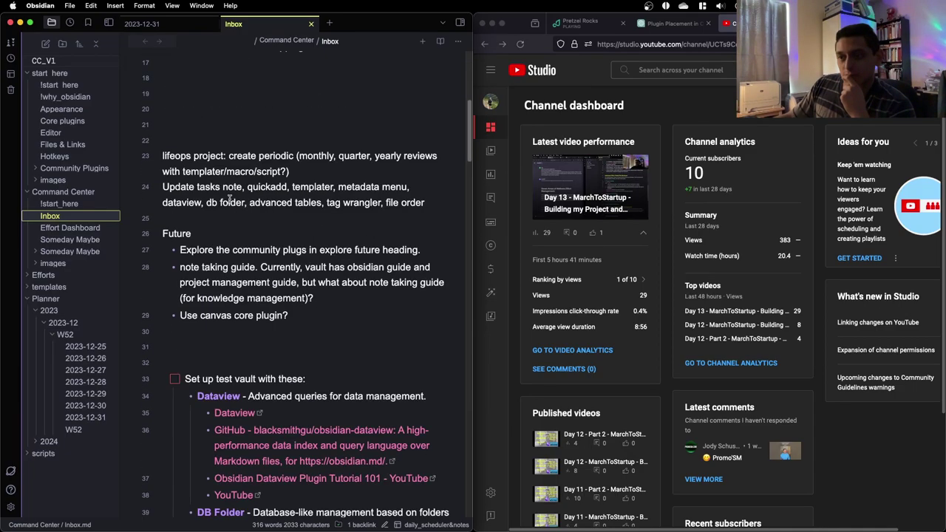
pyautogui.scroll(-20, 230, 198)
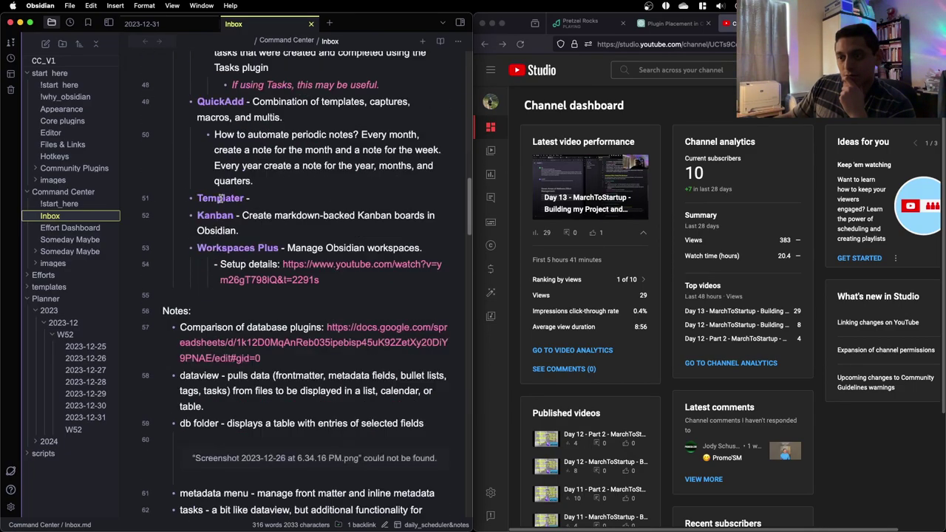
pyautogui.scroll(20, 210, 189)
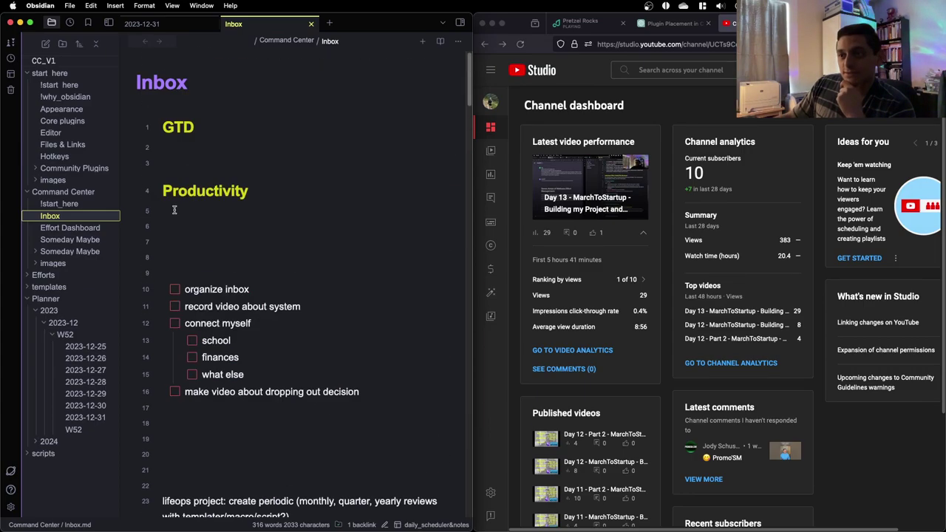
# Widen the Obsidian window, close the YouTube Studio and Monroy_Template_Vault GitHub pages in Firefox, and return to the Inbox note
pyautogui.moveTo(474, 255); pyautogui.dragTo(728, 255)
pyautogui.click(739, 255)
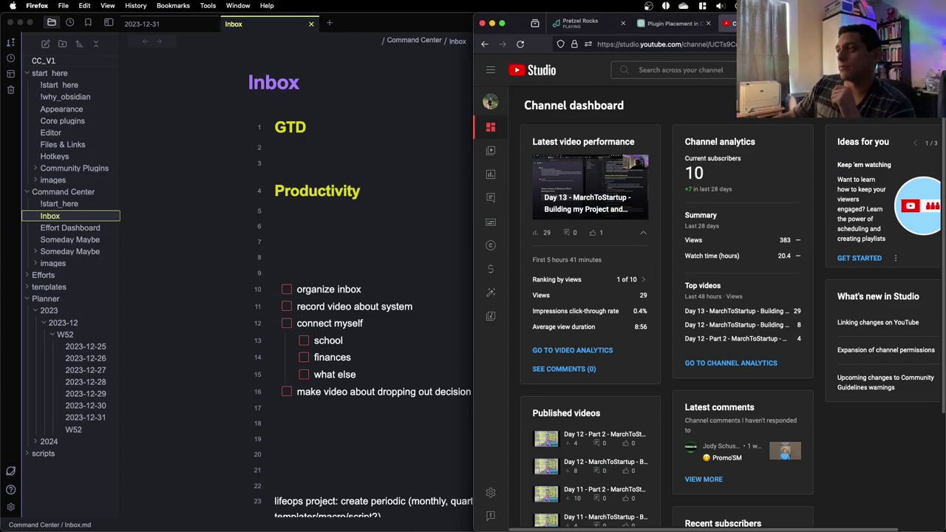
pyautogui.press('super+w')
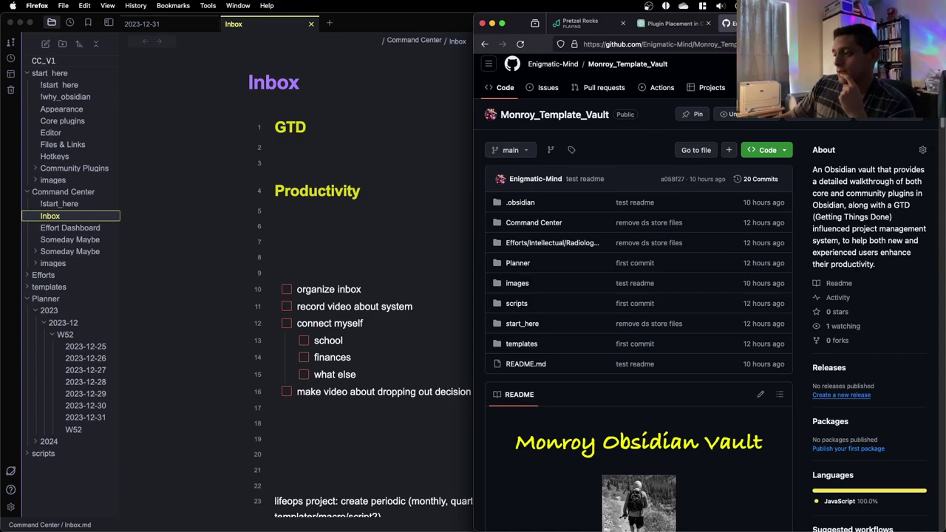
pyautogui.press('super+w')
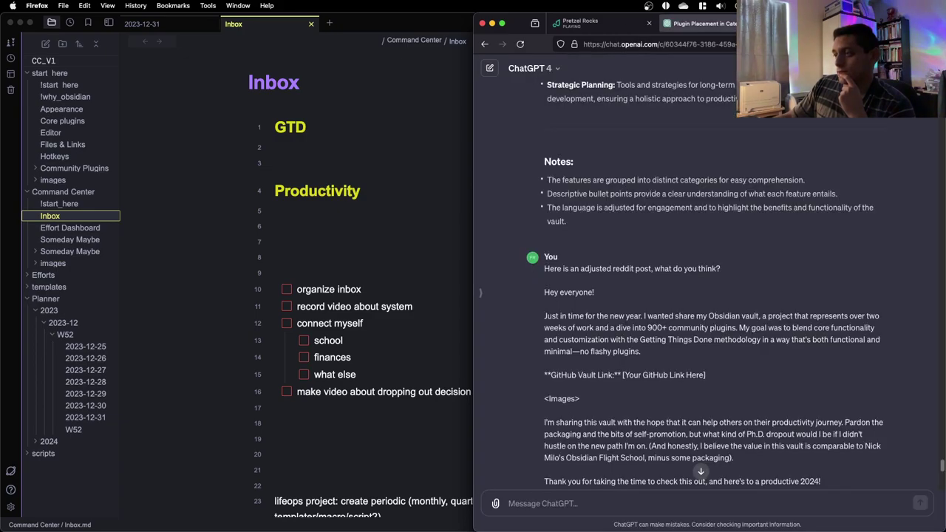
pyautogui.click(336, 181)
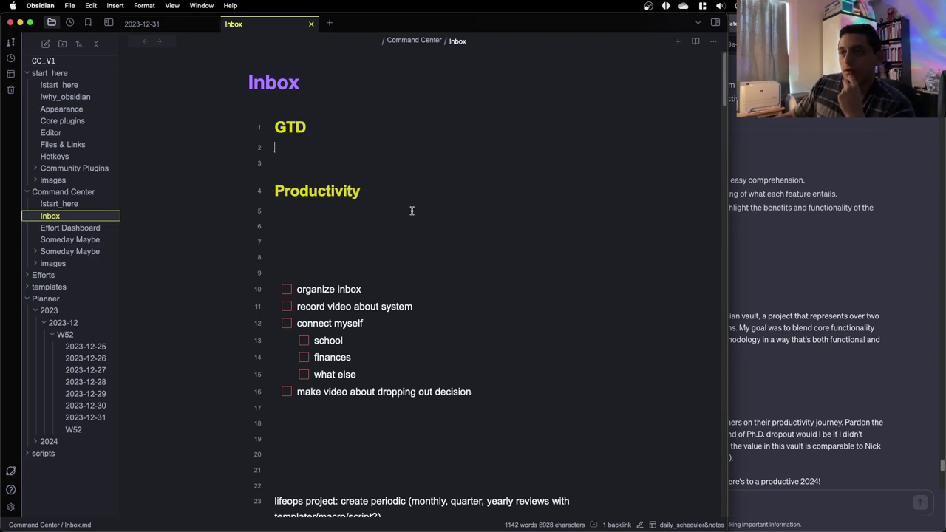
pyautogui.press('Down')
pyautogui.press('Down')
pyautogui.press('Down')
pyautogui.press('Down')
pyautogui.press('Down')
pyautogui.press('Up')
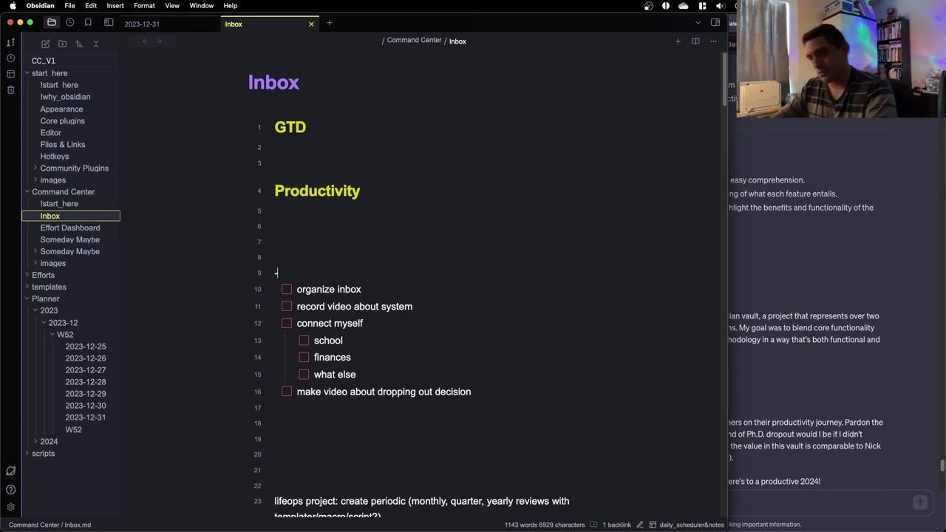
pyautogui.write('-')
pyautogui.press('BackSpace')
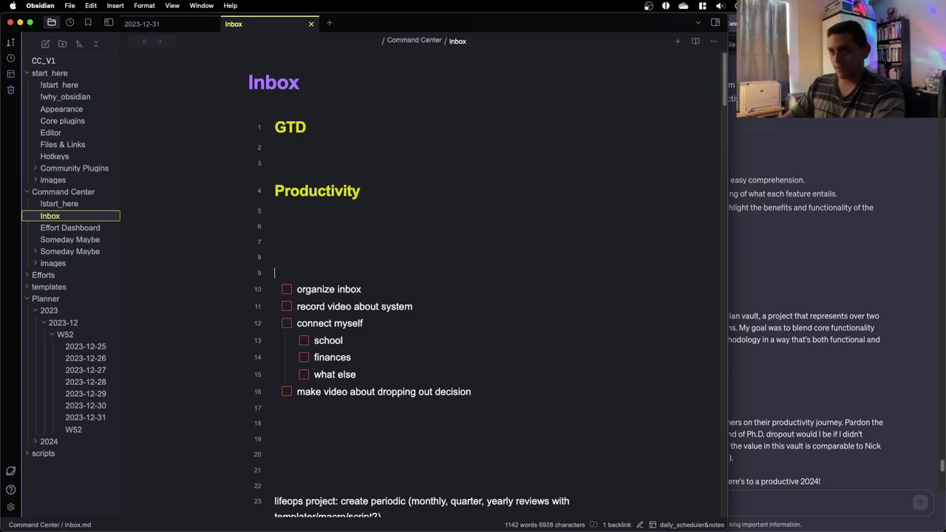
# Remove the two blank lines between the GTD and Productivity headings in the Inbox note
pyautogui.click(343, 175)
pyautogui.press('Up')
pyautogui.press('BackSpace')
pyautogui.press('BackSpace')
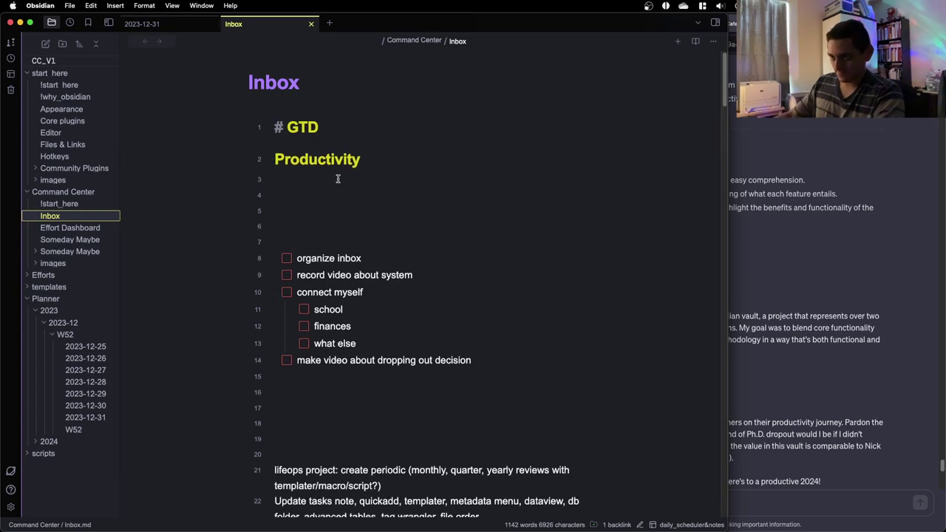
# Move the GTD and Productivity headings from the start of the Inbox note to below its first task list
pyautogui.moveTo(407, 170); pyautogui.dragTo(185, 120)
pyautogui.press('super+c')
pyautogui.press('BackSpace')
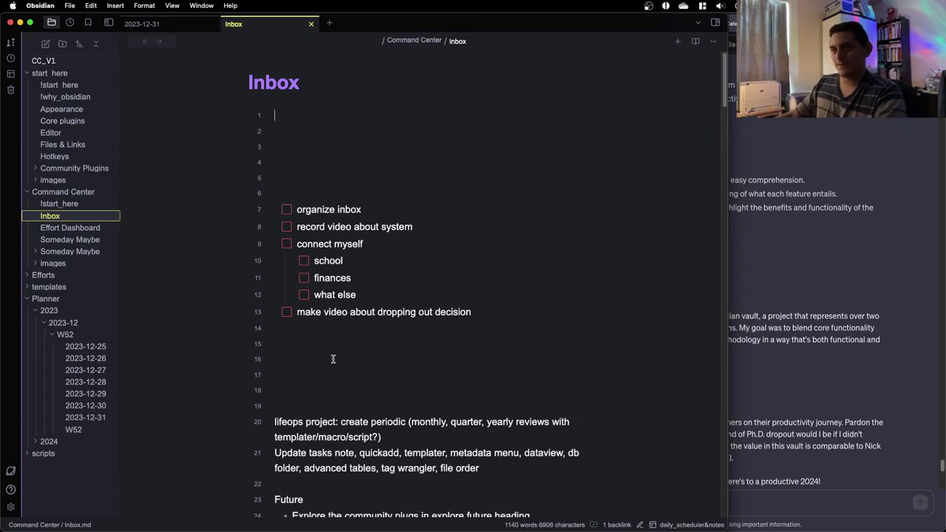
pyautogui.click(329, 344)
pyautogui.press('super+v')
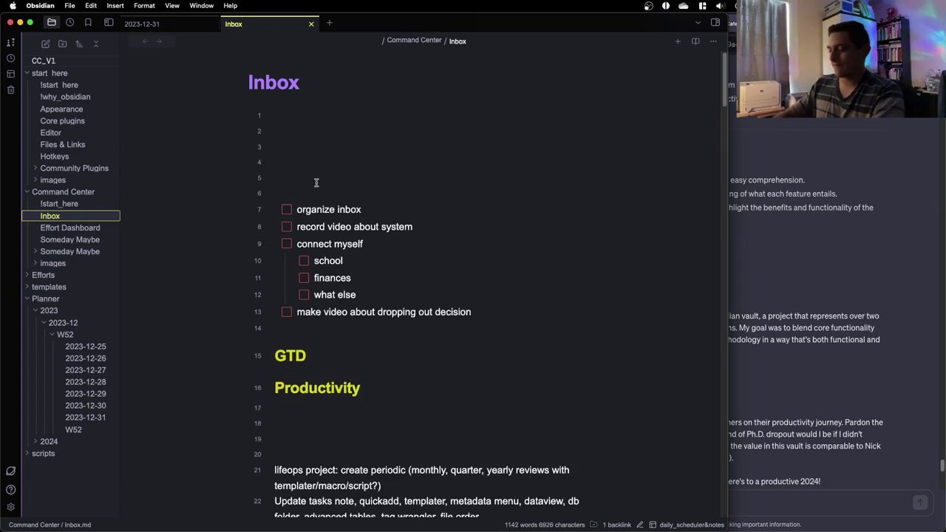
# Delete five blank lines above the "organize inbox" task, leaving one empty line under the note title
pyautogui.click(316, 183)
pyautogui.press('BackSpace')
pyautogui.press('BackSpace')
pyautogui.press('BackSpace')
pyautogui.press('BackSpace')
pyautogui.press('BackSpace')
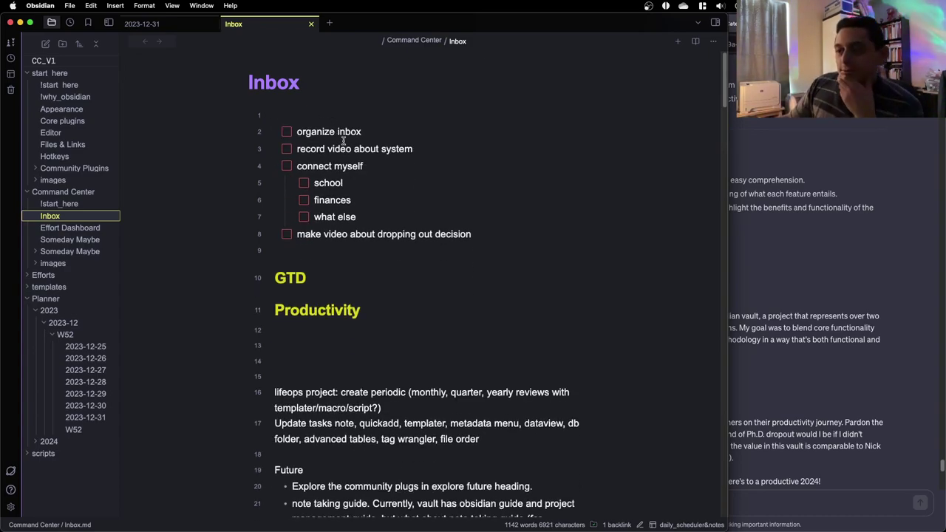
# Review the Inbox note's "organize inbox" and "record video about system" tasks
pyautogui.scroll(-4, 340, 152)
pyautogui.scroll(4, 335, 156)
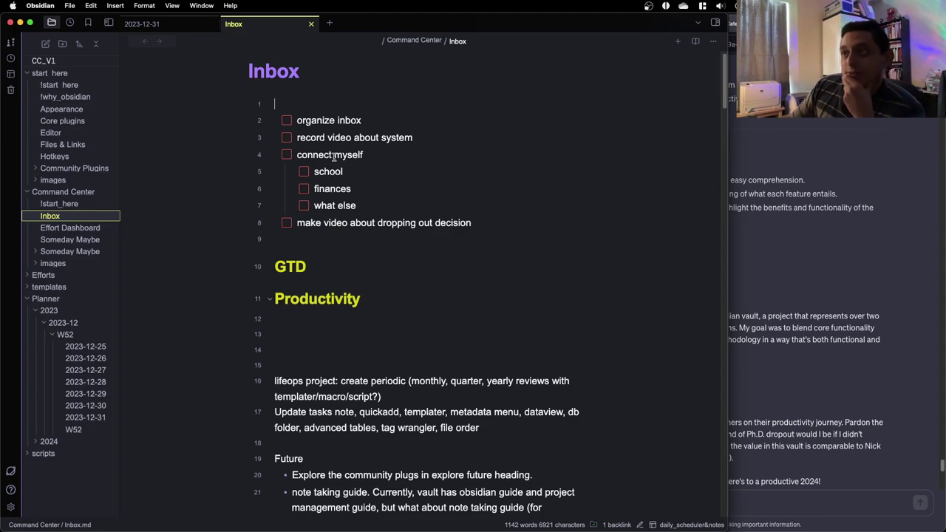
pyautogui.click(370, 121)
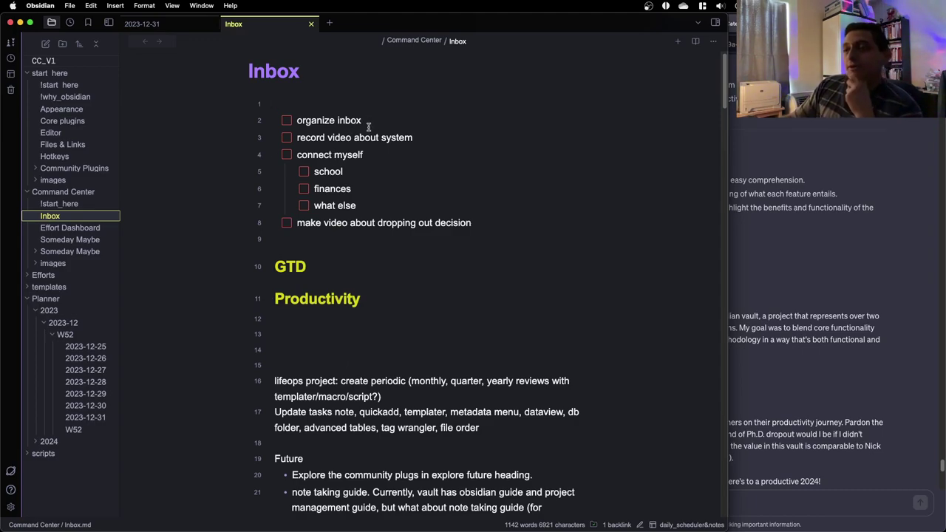
pyautogui.tripleClick(355, 140)
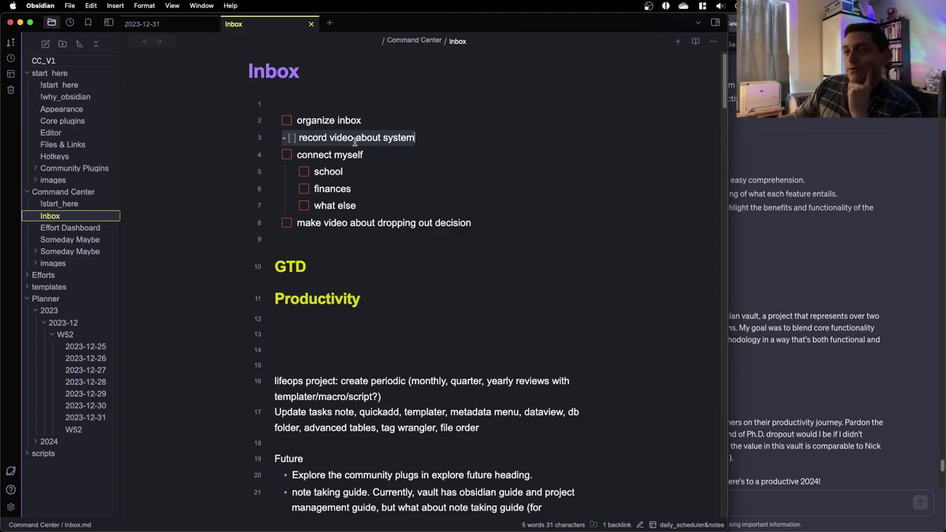
pyautogui.click(67, 218)
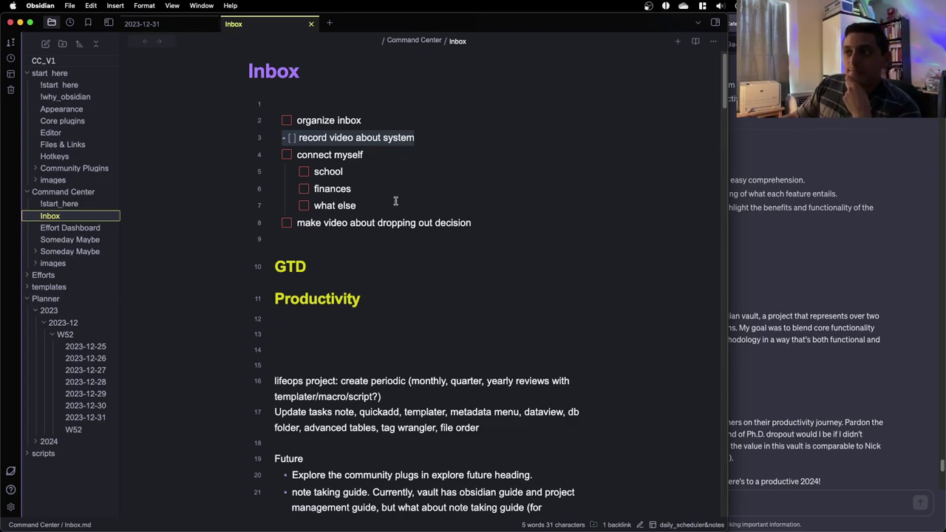
pyautogui.click(399, 150)
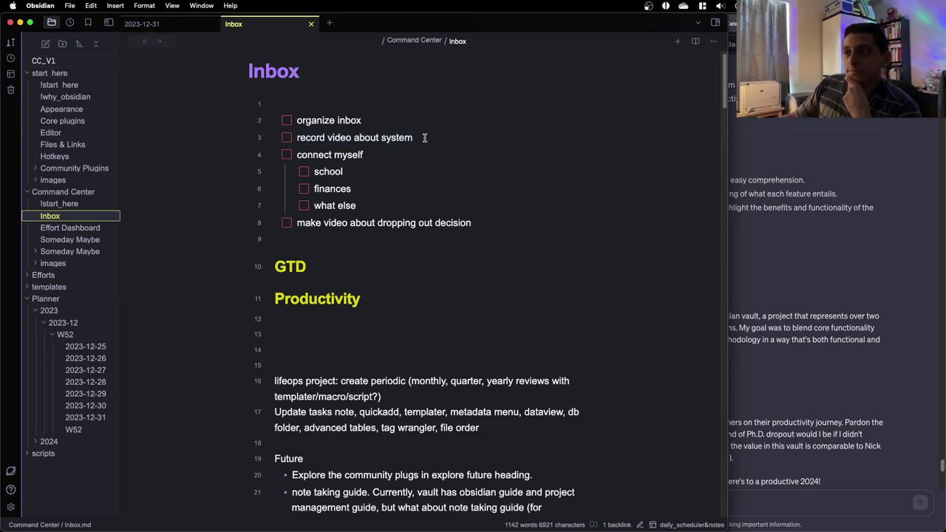
pyautogui.doubleClick(428, 134)
pyautogui.tripleClick(428, 134)
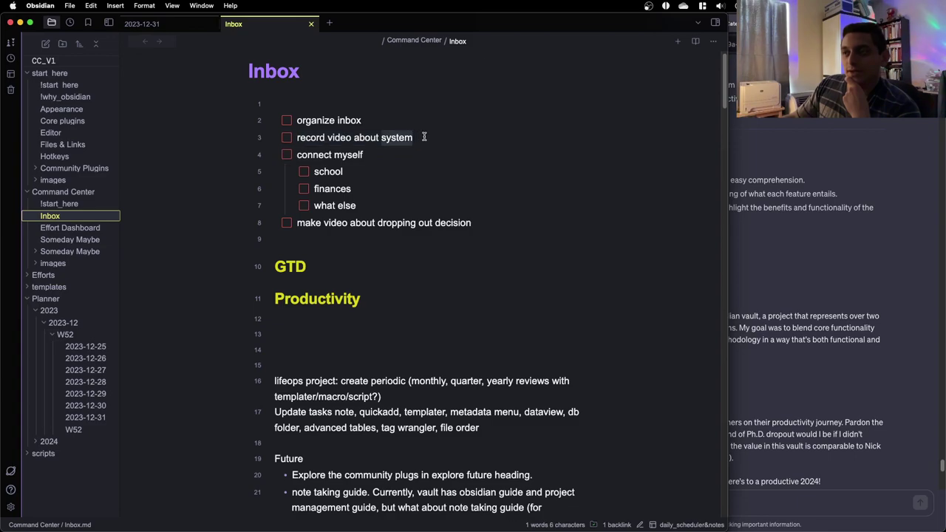
pyautogui.hotkey('shift', 'Left')
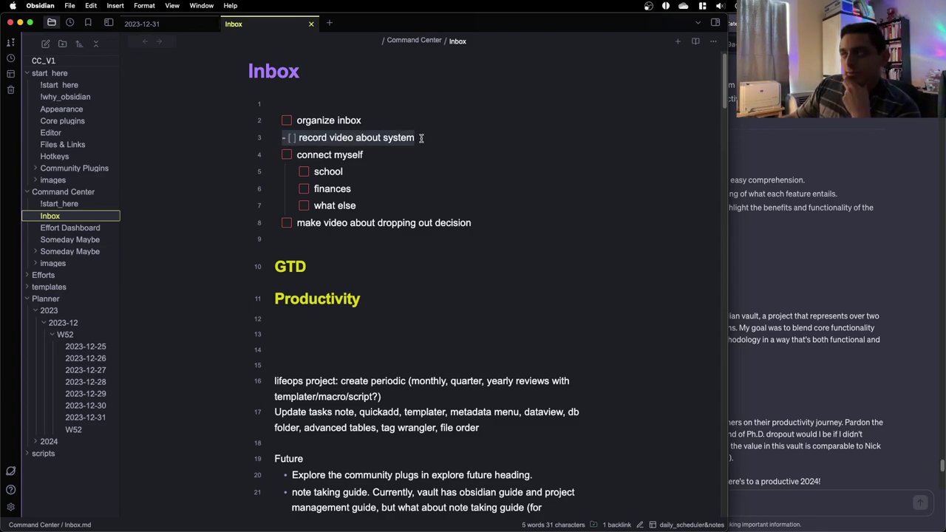
pyautogui.click(405, 149)
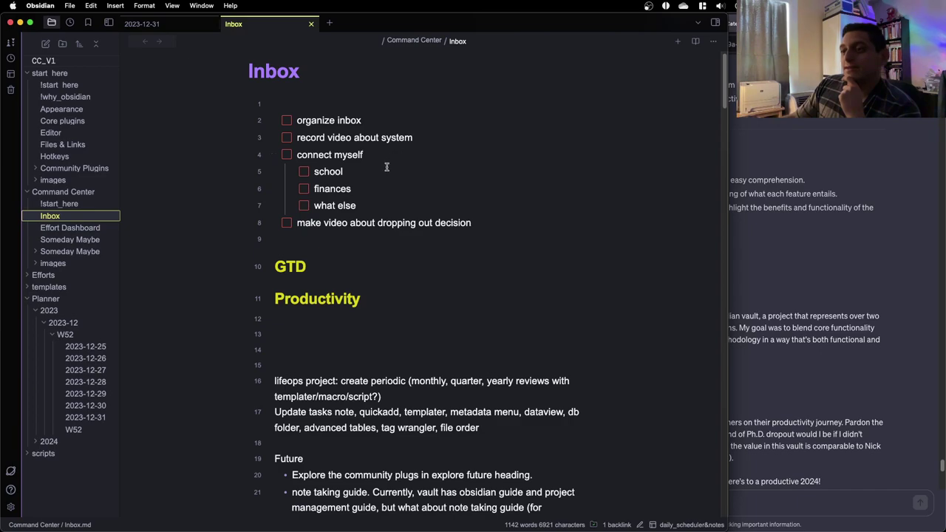
# Review the "connect myself" task with its school, finances and what else subtasks, and the "make video about dropping out decision" task
pyautogui.moveTo(396, 205); pyautogui.dragTo(253, 156)
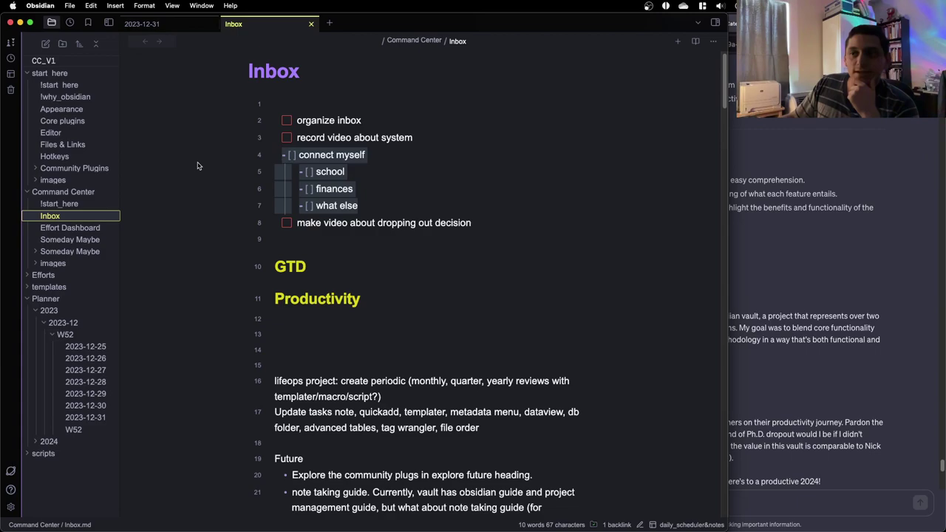
pyautogui.doubleClick(342, 171)
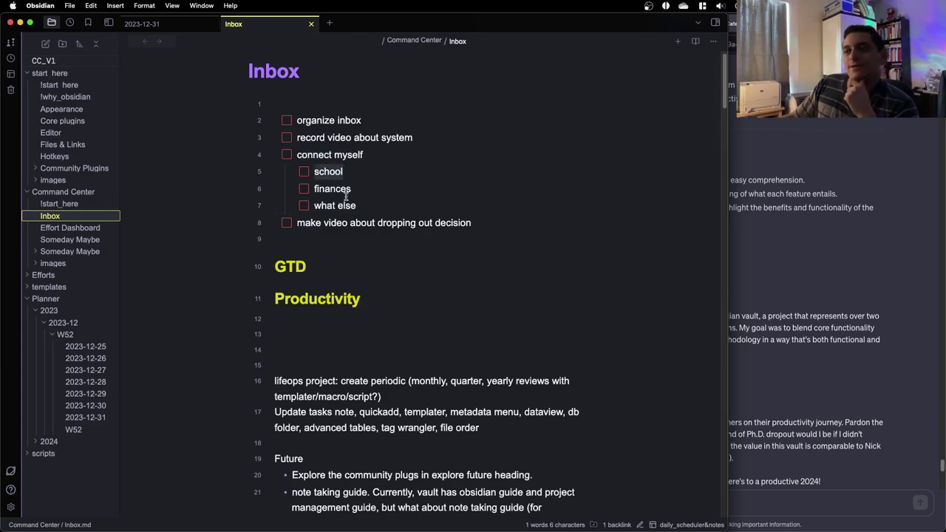
pyautogui.tripleClick(345, 189)
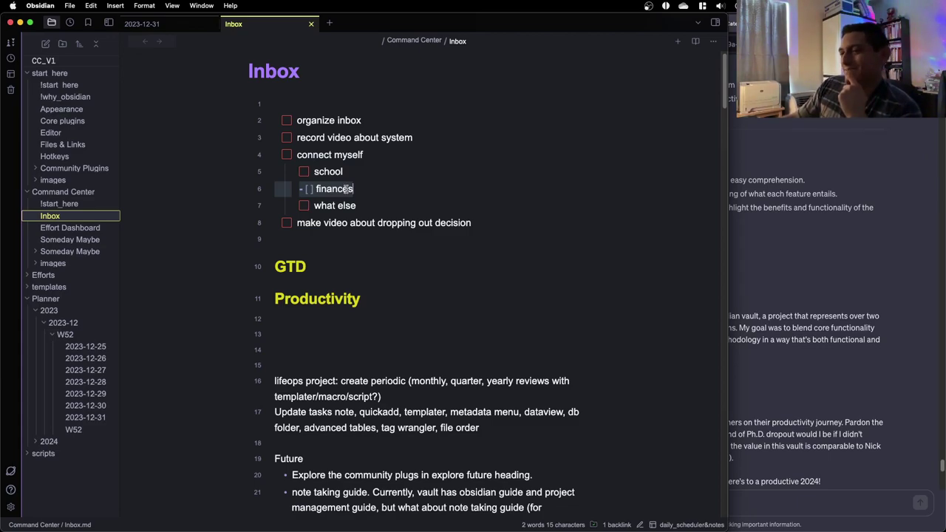
pyautogui.click(345, 191)
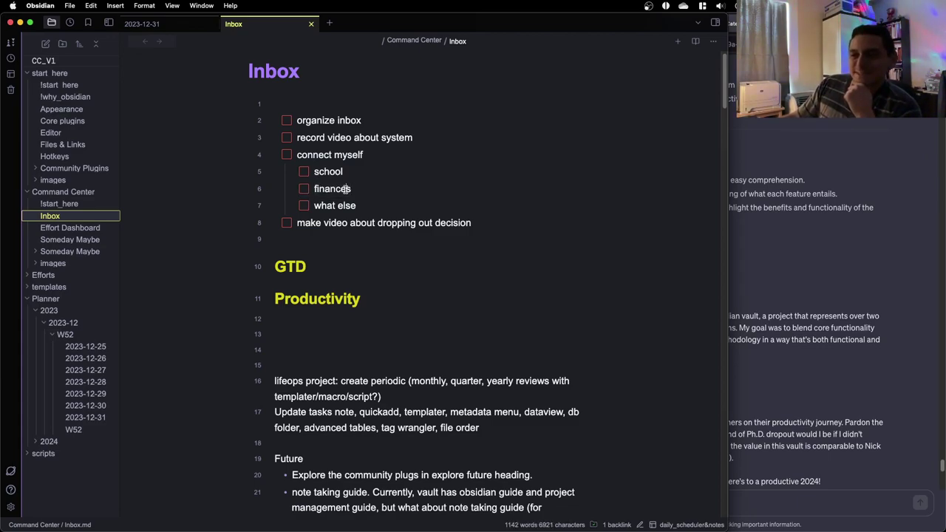
pyautogui.doubleClick(346, 189)
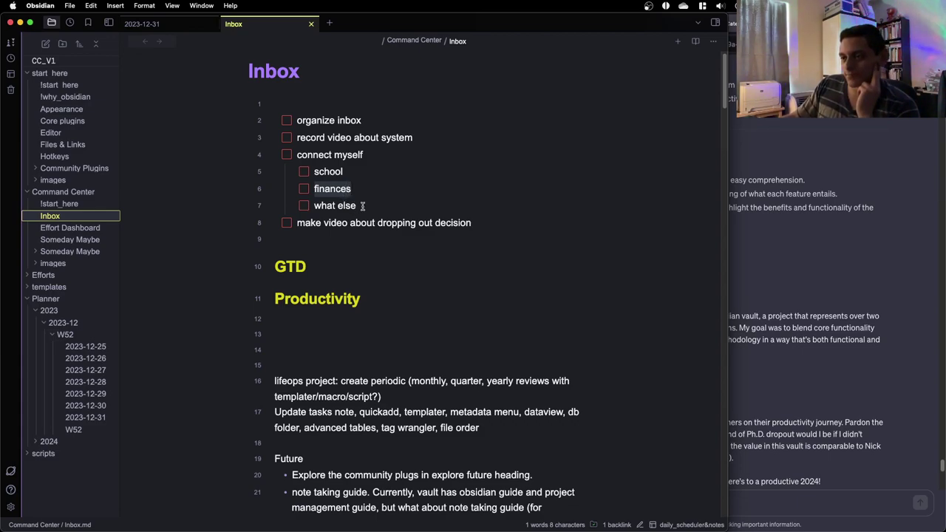
pyautogui.tripleClick(361, 206)
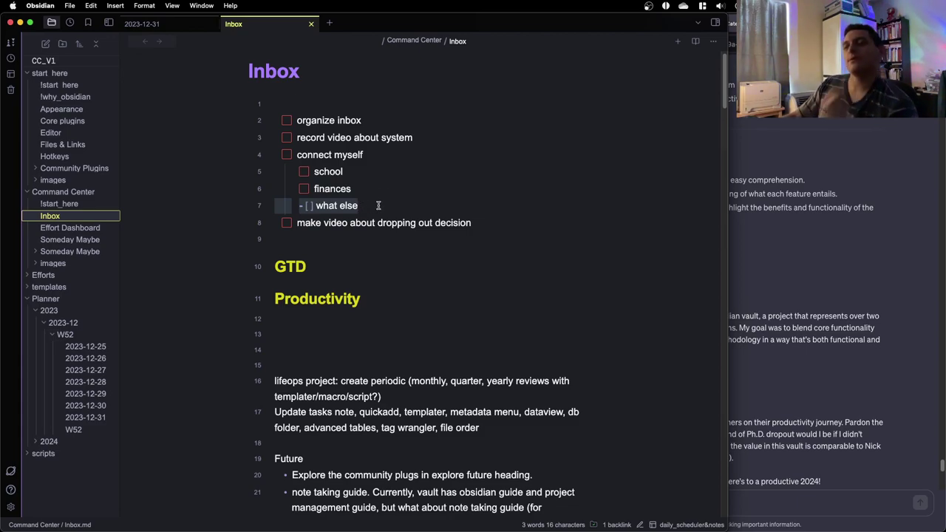
pyautogui.tripleClick(358, 225)
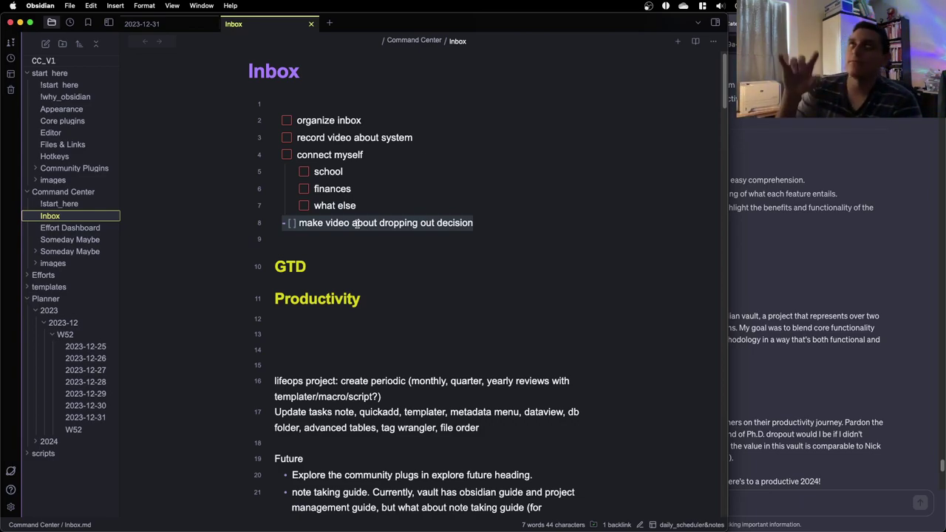
# Insert two empty tasks above the "make video about dropping out decision" task in the Inbox note
pyautogui.click(301, 226)
pyautogui.press('Return')
pyautogui.press('Return')
pyautogui.press('Escape')
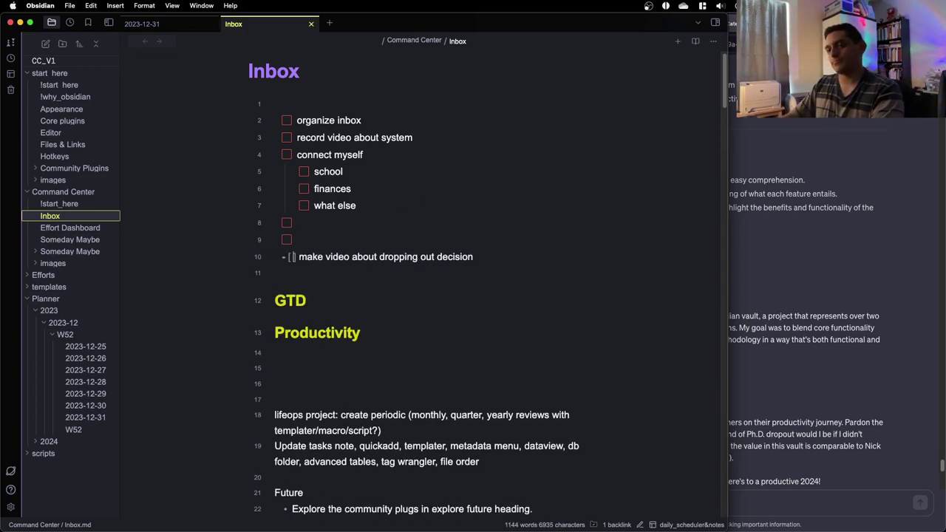
# Begin the first empty task below the "connect myself" subtasks with the word "record"
pyautogui.press('Up')
pyautogui.press('Up')
pyautogui.press('Up')
pyautogui.press('Down')
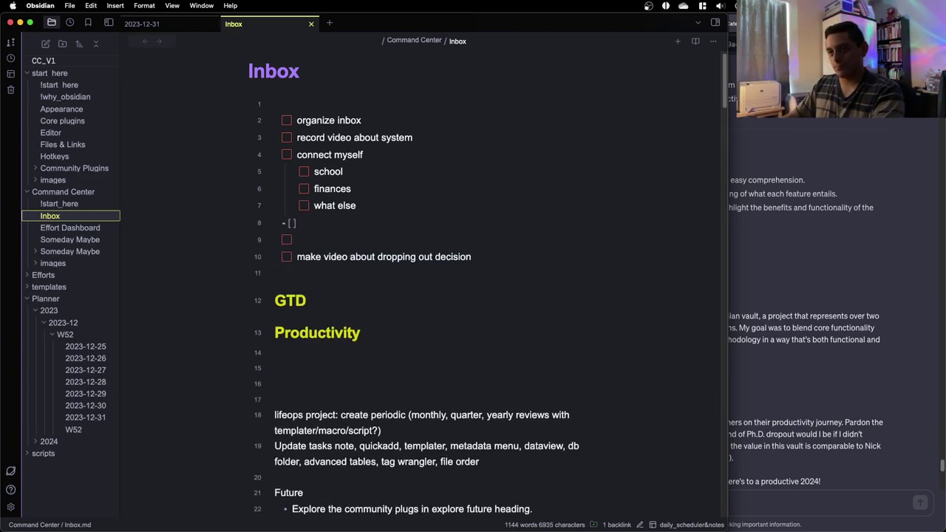
pyautogui.press('End')
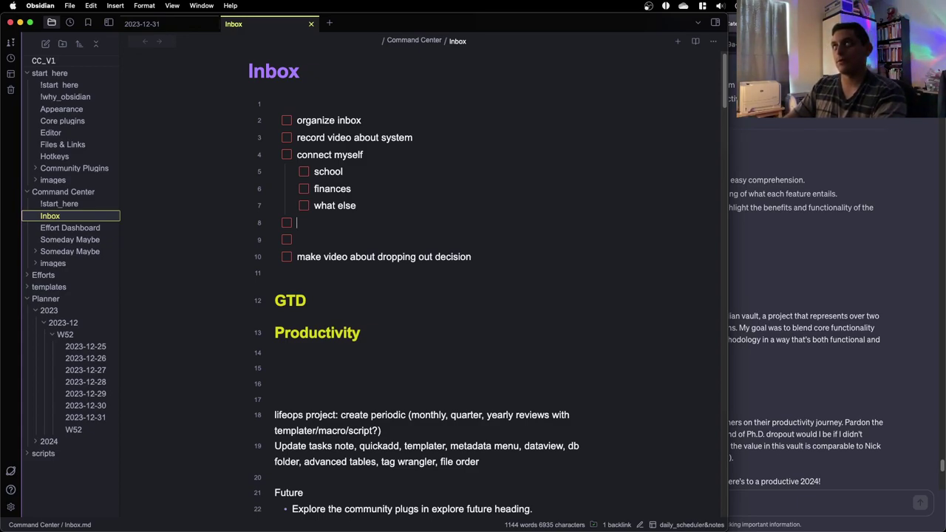
pyautogui.write('pu')
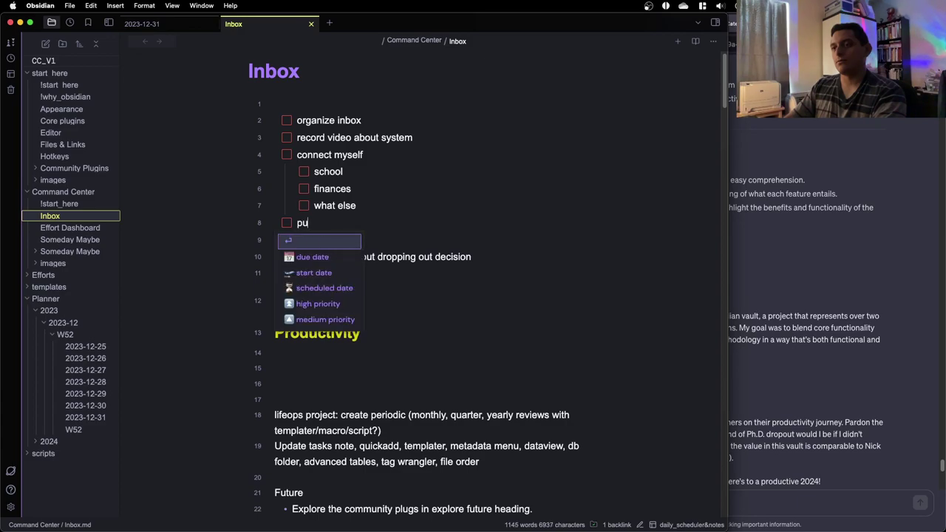
pyautogui.press('BackSpace')
pyautogui.press('BackSpace')
pyautogui.write('record ')
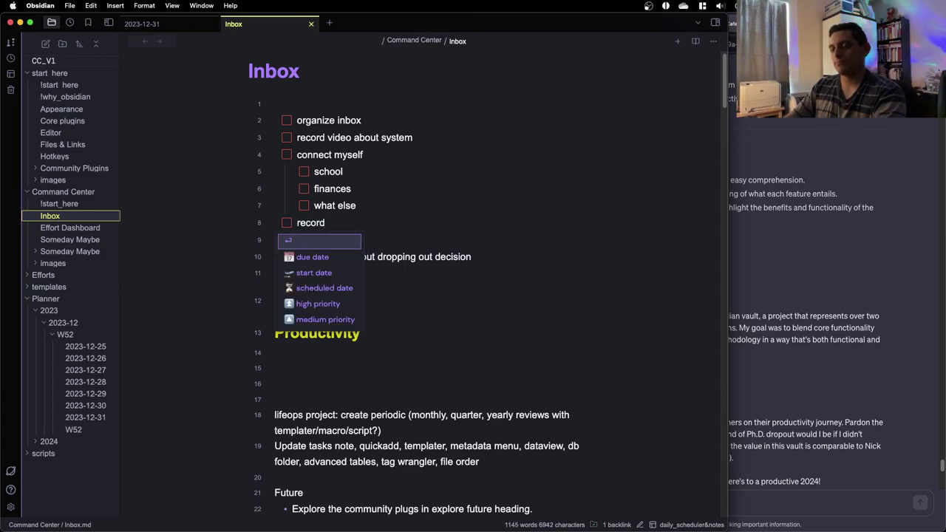
pyautogui.write('decsi')
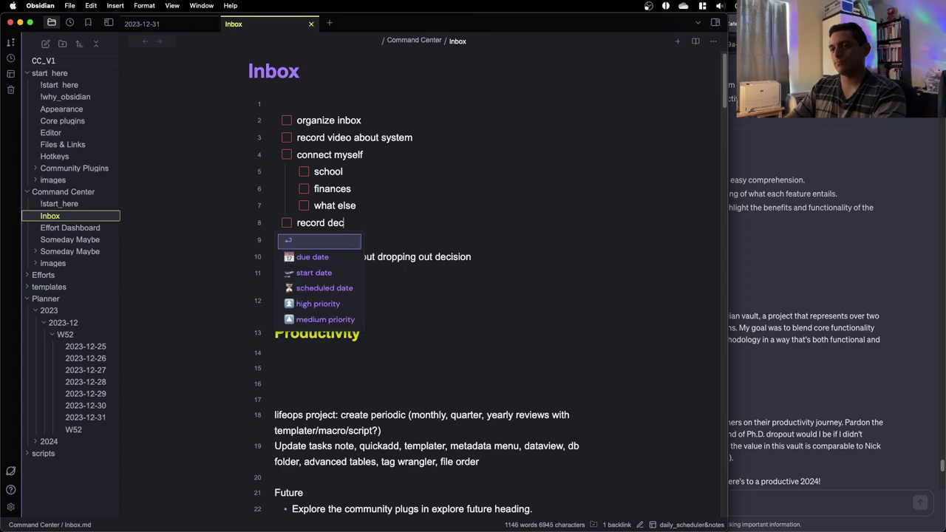
pyautogui.press('BackSpace')
pyautogui.press('BackSpace')
pyautogui.press('BackSpace')
pyautogui.press('BackSpace')
pyautogui.press('BackSpace')
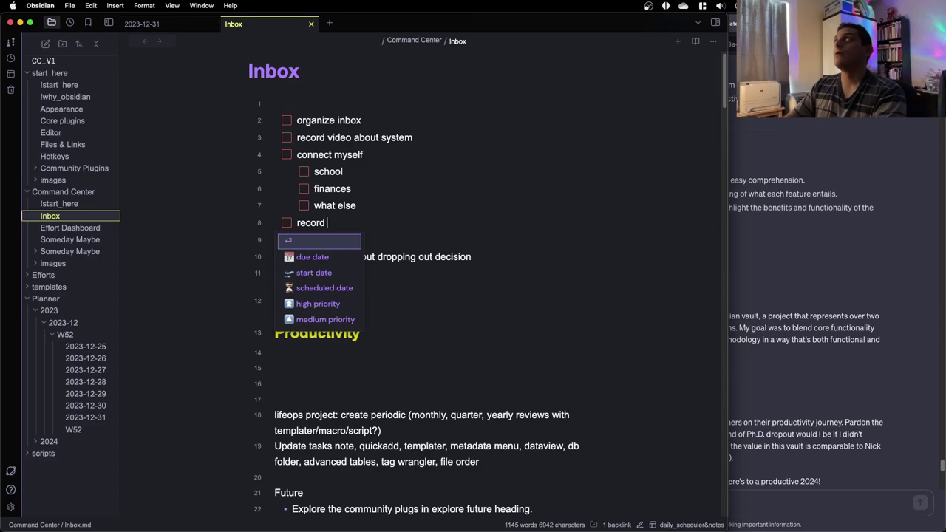
pyautogui.write('b')
pyautogui.press('BackSpace')
pyautogui.write('g')
pyautogui.press('BackSpace')
# Complete the "record" task so it reads "record building decision system and deciding to drop out"
pyautogui.write('buil')
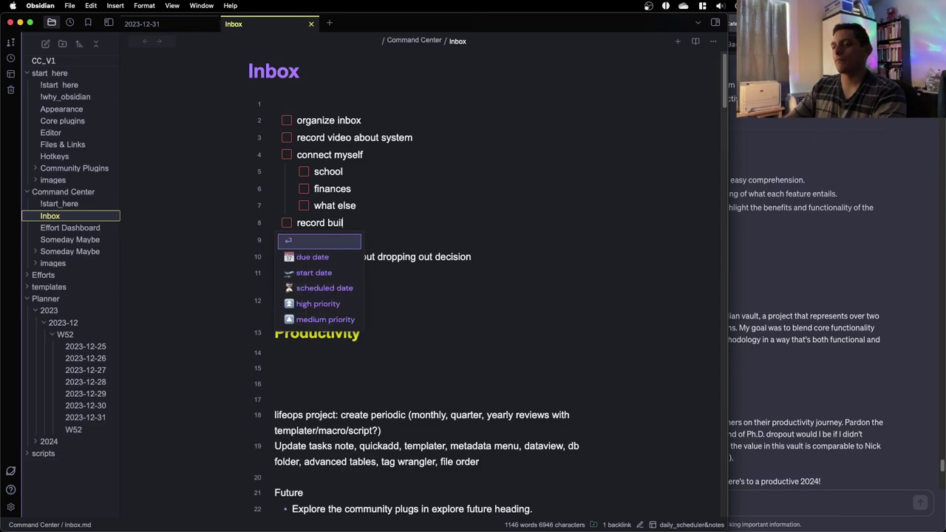
pyautogui.write('ding decs')
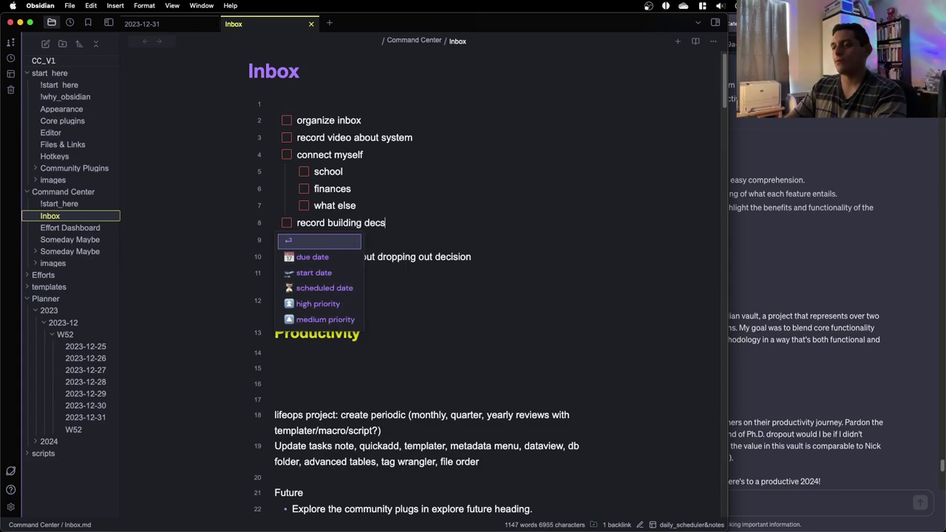
pyautogui.press('BackSpace')
pyautogui.write('ision sy')
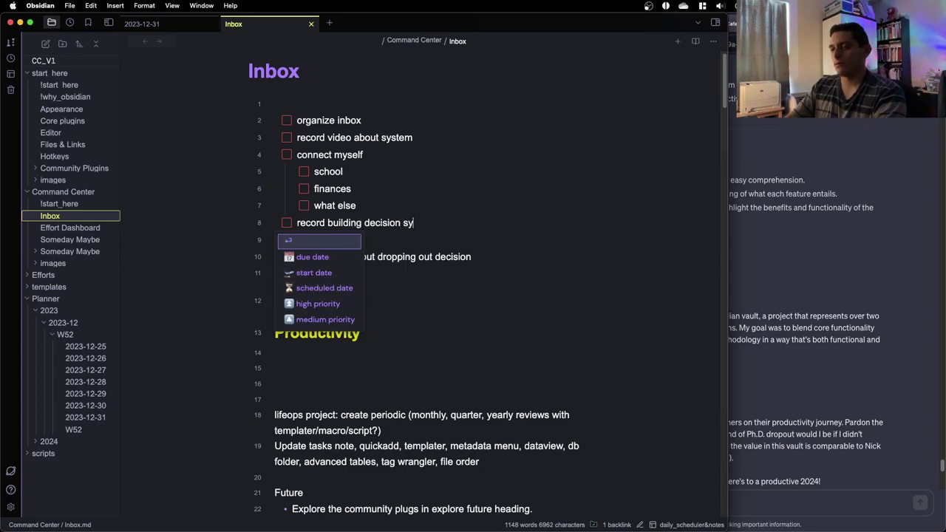
pyautogui.write('stem and ')
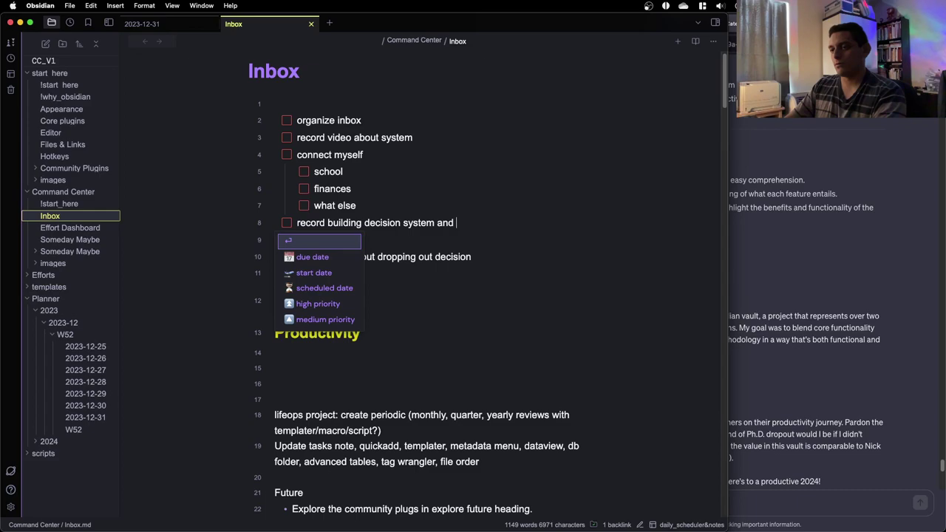
pyautogui.write('deciding to drop out')
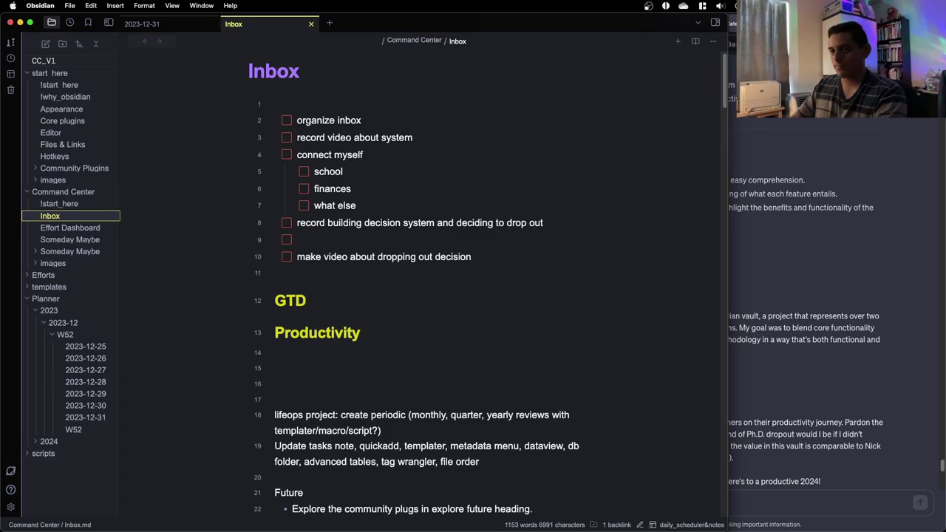
pyautogui.write('refine')
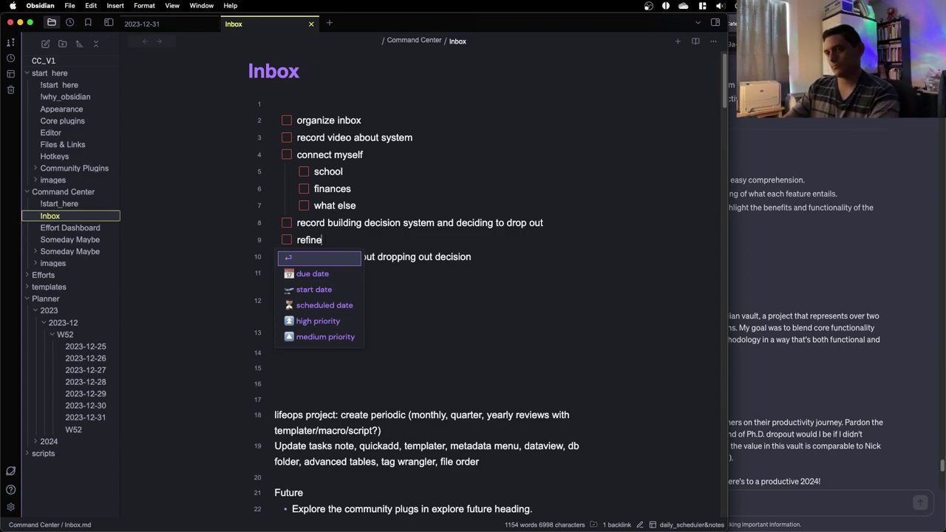
pyautogui.press('BackSpace')
pyautogui.press('BackSpace')
pyautogui.press('BackSpace')
pyautogui.press('BackSpace')
pyautogui.press('BackSpace')
pyautogui.press('BackSpace')
pyautogui.press('BackSpace')
# Fill the second empty task with "script and edit video. make thumbnail"
pyautogui.write('script and edit')
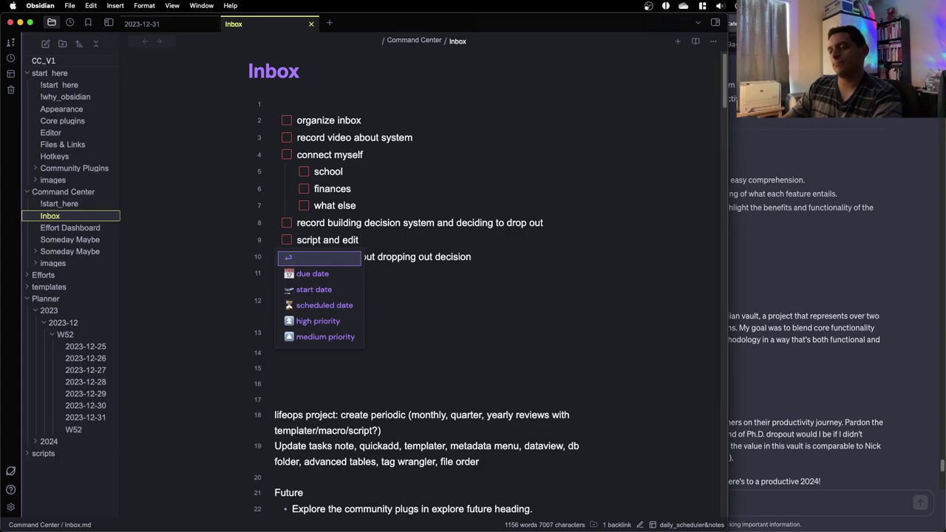
pyautogui.write(' video')
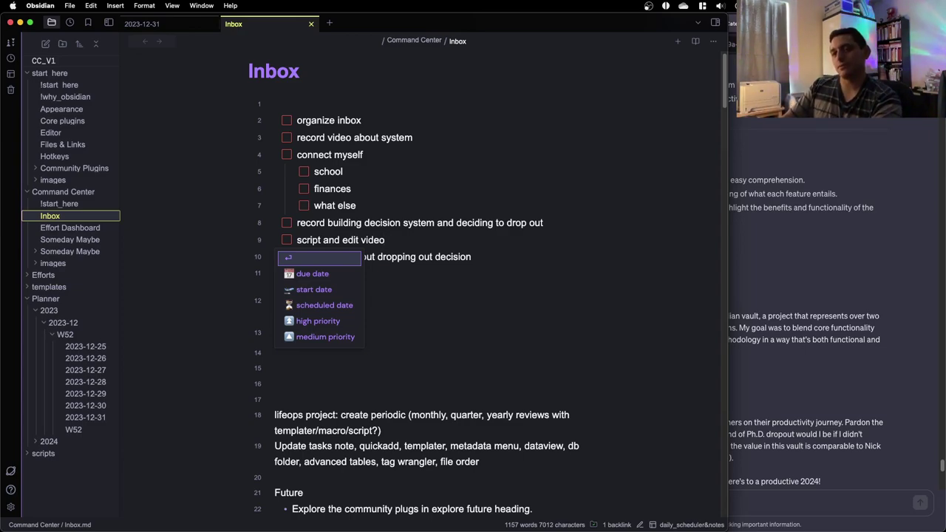
pyautogui.write('. make thumbnale')
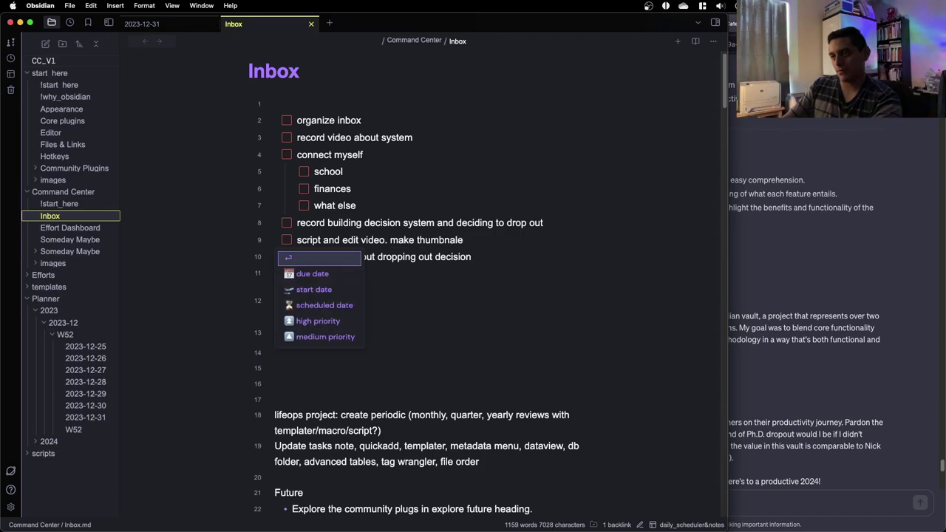
pyautogui.press('BackSpace')
pyautogui.press('BackSpace')
pyautogui.write('il')
pyautogui.press('Escape')
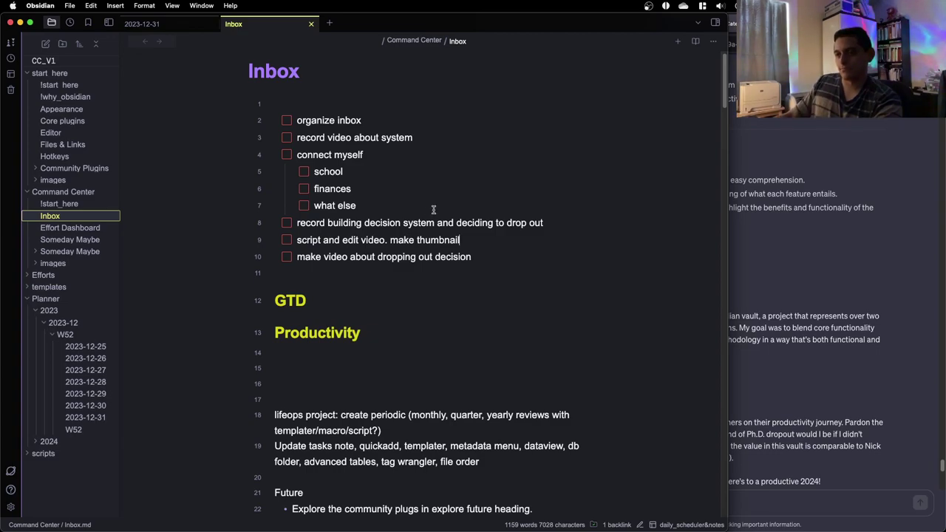
# Add the task "make video about dropping out." before the script and thumbnail text, and turn that text into its indented subtask
pyautogui.click(297, 239)
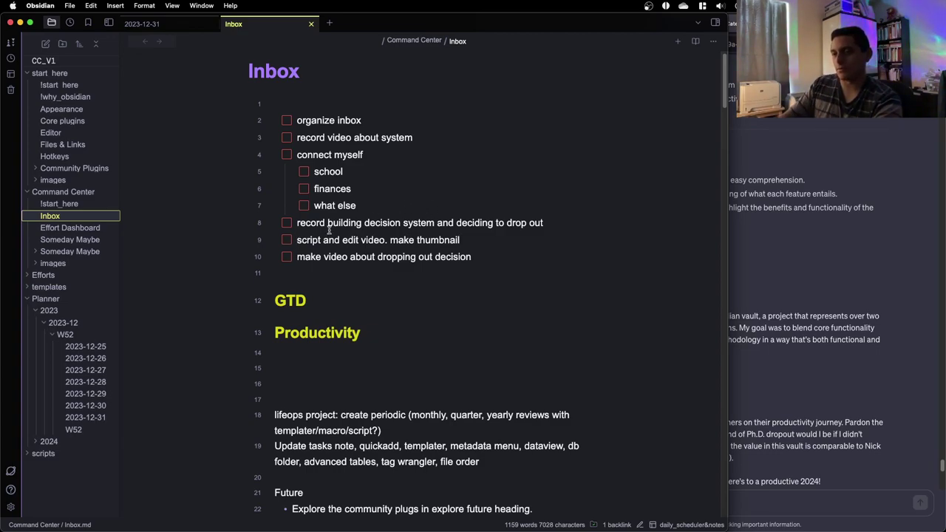
pyautogui.write('make')
pyautogui.press('Escape')
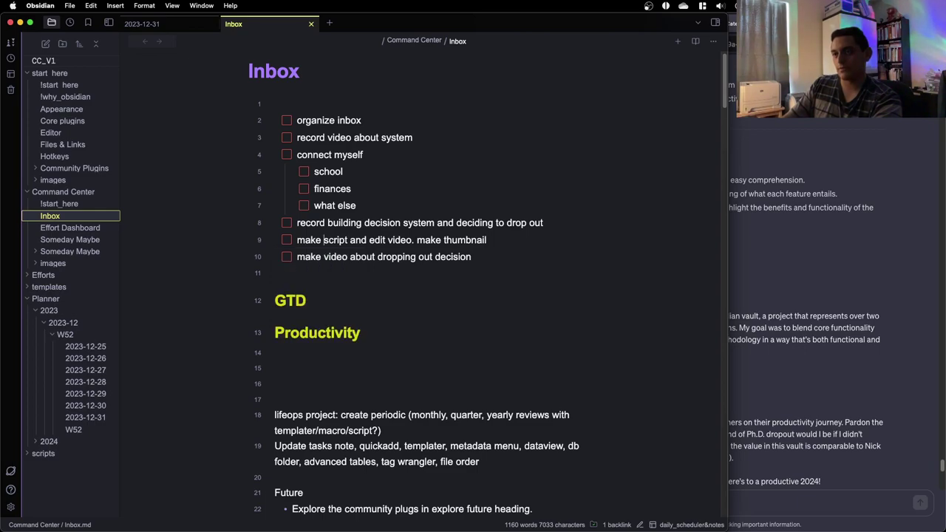
pyautogui.write('video about dropping out.')
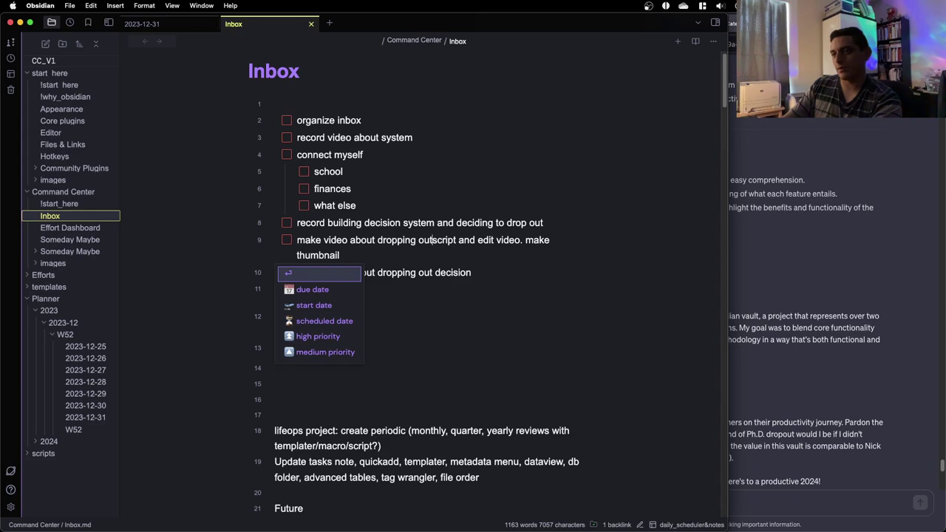
pyautogui.press('Return')
pyautogui.press('Tab')
# Split "make thumbnail" into its own subtask, removing the period after "script and edit video"
pyautogui.click(409, 257)
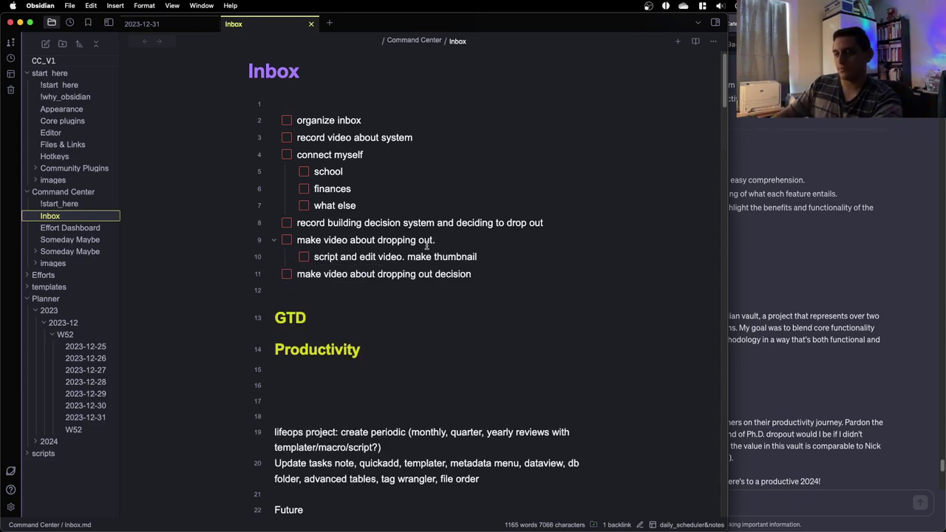
pyautogui.press('BackSpace')
pyautogui.press('BackSpace')
pyautogui.press('Return')
# Add a "make title" subtask below "make thumbnail" and delete the old "make video about dropping out decision" task
pyautogui.click(433, 271)
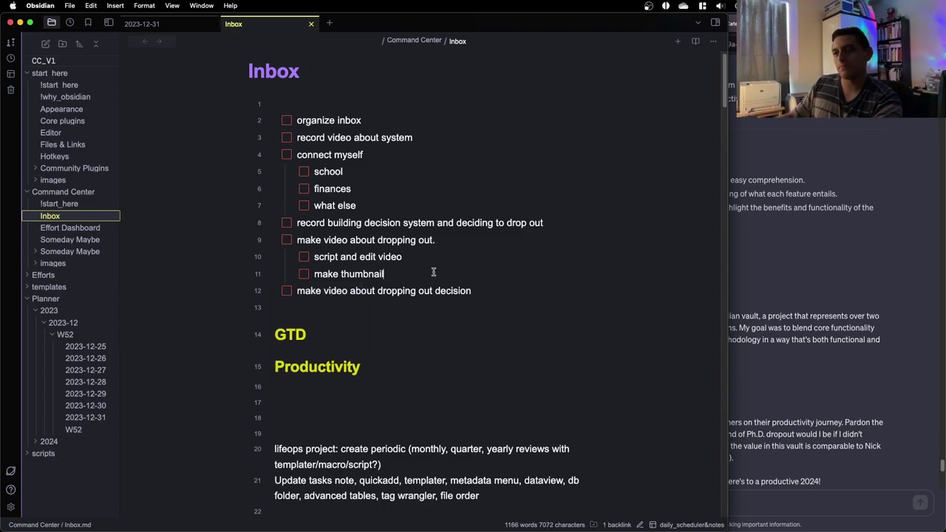
pyautogui.press('Return')
pyautogui.write('make title')
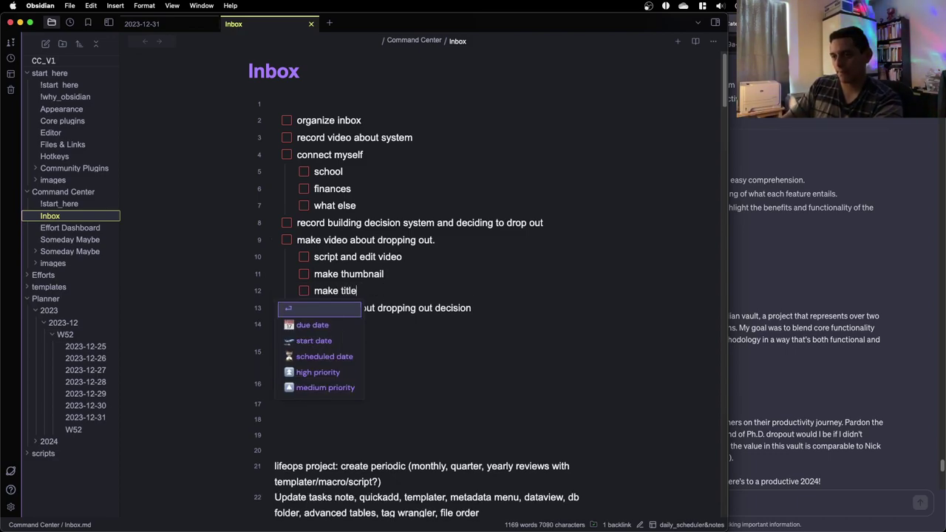
pyautogui.press('Escape')
pyautogui.tripleClick(419, 308)
pyautogui.press('BackSpace')
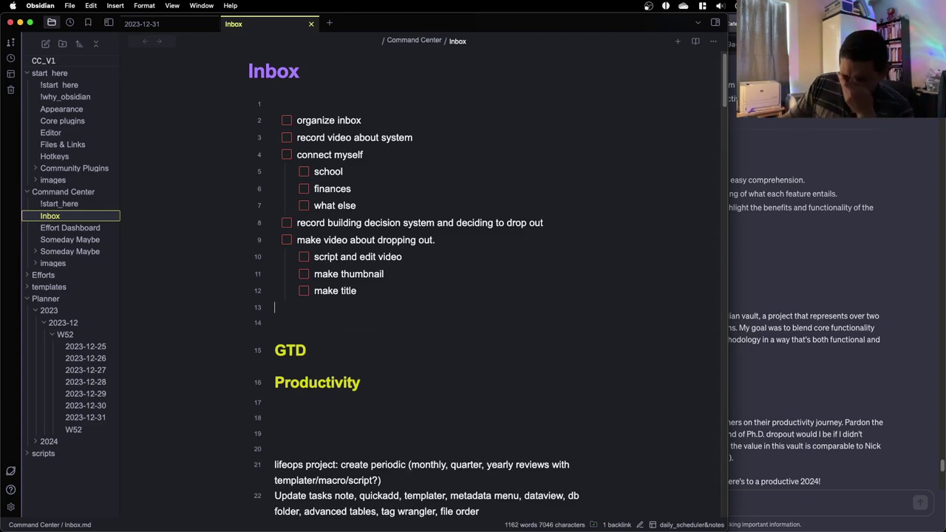
# Survey the rest of the Inbox note, from the plugin notes through the project checklist to the folder structure ideas at its end
pyautogui.scroll(-3, 437, 298)
pyautogui.scroll(4, 437, 298)
pyautogui.scroll(-5, 436, 298)
pyautogui.scroll(-7, 354, 268)
pyautogui.scroll(-13, 353, 268)
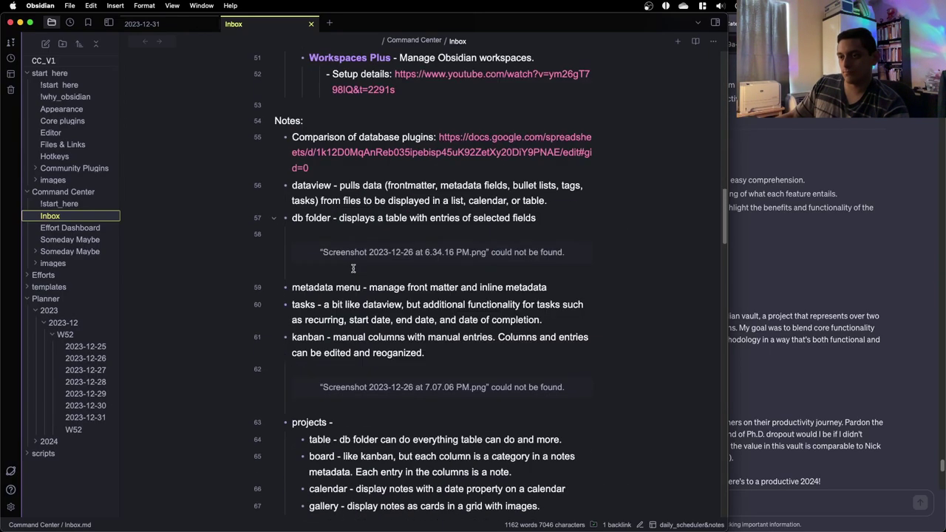
pyautogui.scroll(-9, 354, 268)
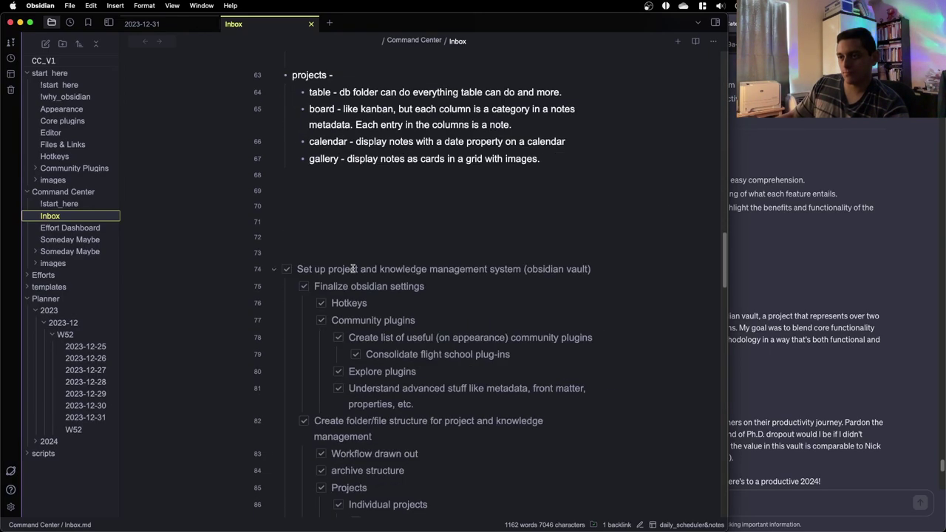
pyautogui.scroll(-20, 354, 268)
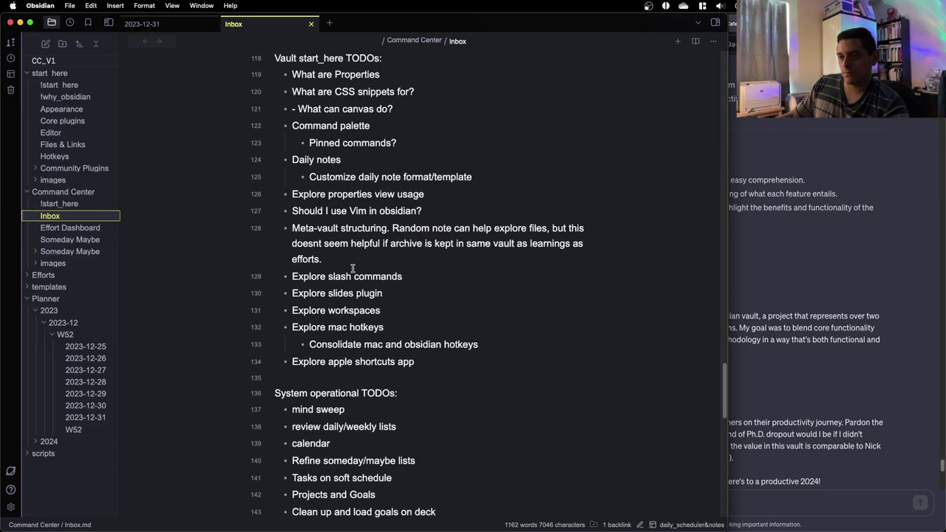
pyautogui.scroll(-7, 353, 269)
pyautogui.scroll(-8, 353, 269)
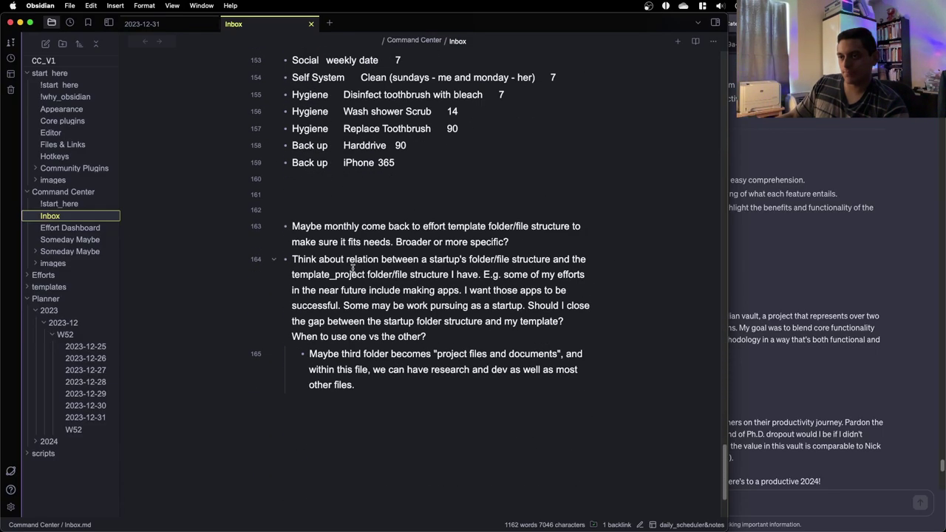
# Re-read the unfinished tasks and the Command Center, Vault and System operational TODO lists, and return to the GTD and Productivity headings
pyautogui.scroll(20, 353, 268)
pyautogui.scroll(-20, 350, 270)
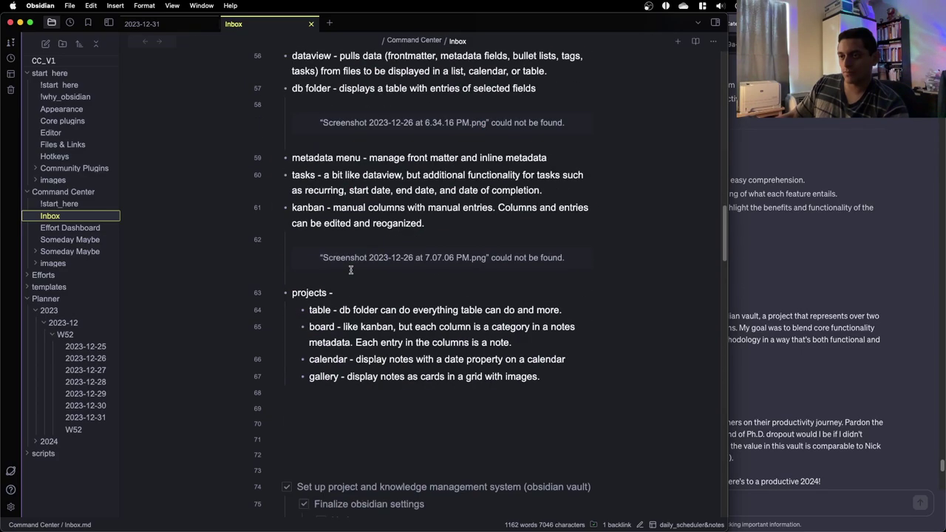
pyautogui.scroll(-15, 351, 270)
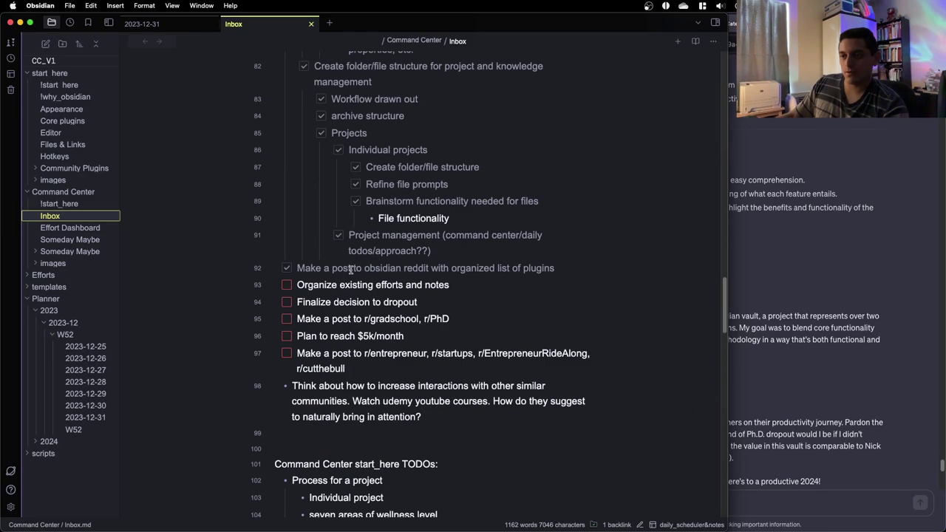
pyautogui.scroll(-1, 351, 270)
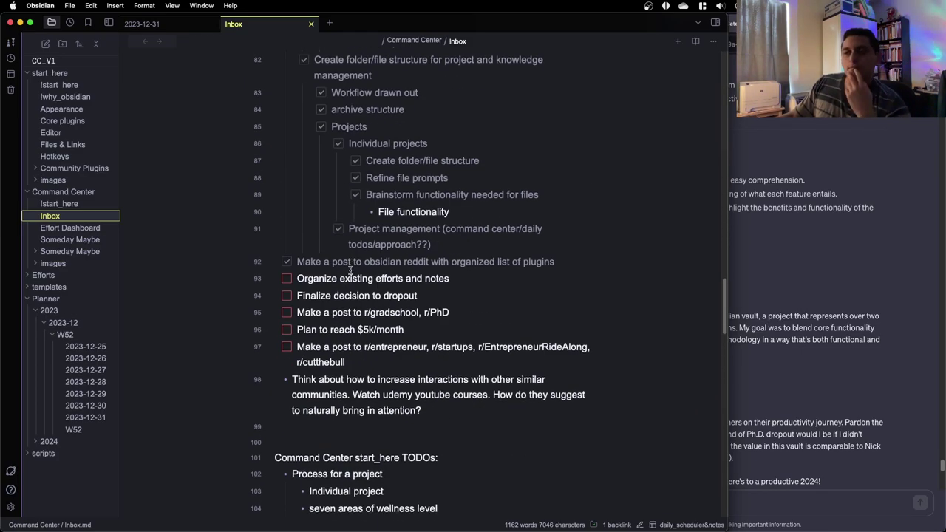
pyautogui.scroll(-8, 351, 270)
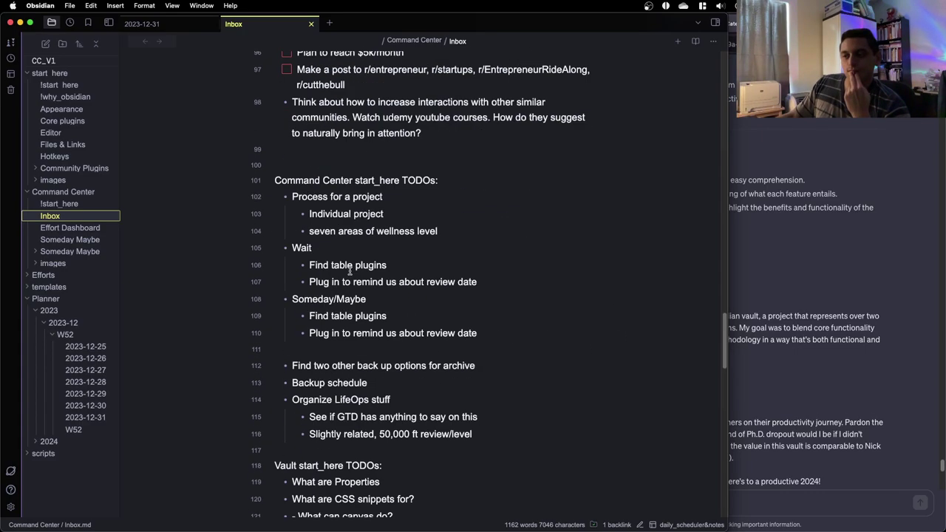
pyautogui.scroll(-20, 350, 271)
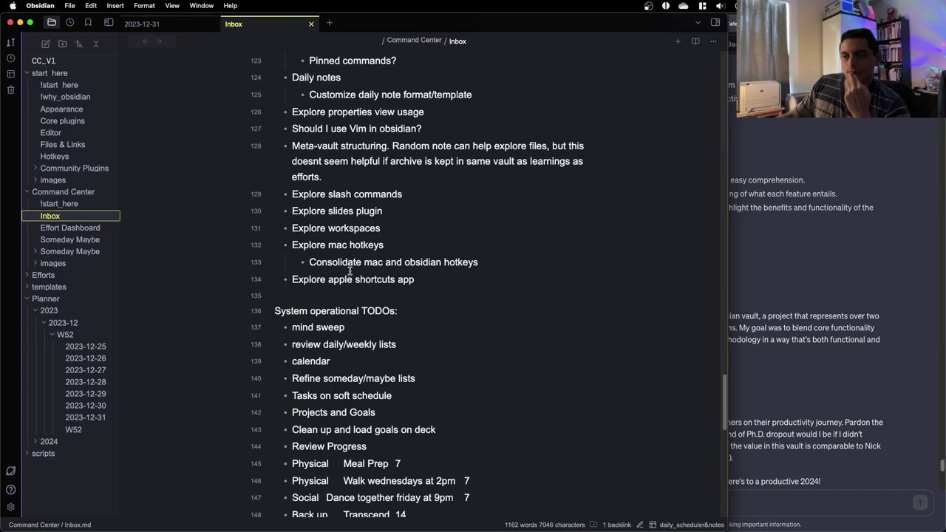
pyautogui.scroll(-8, 350, 271)
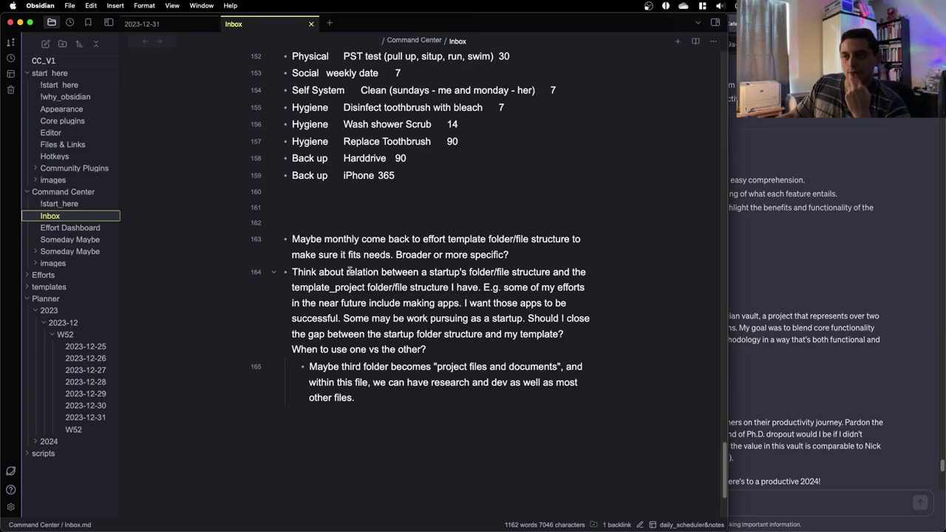
pyautogui.scroll(20, 350, 270)
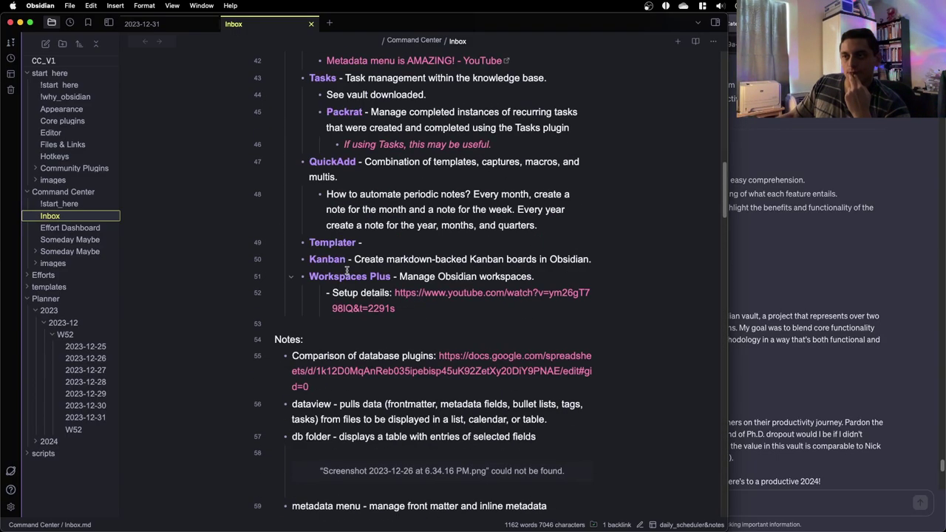
pyautogui.scroll(2, 346, 270)
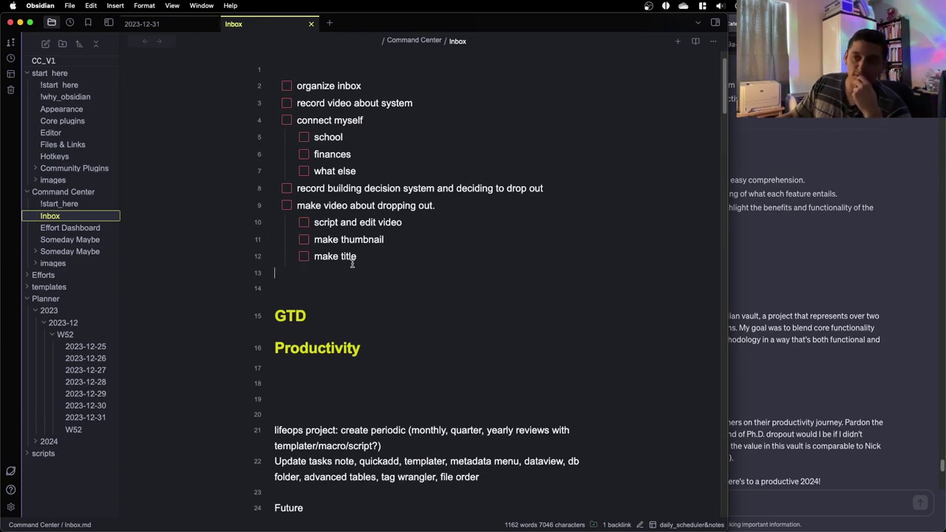
pyautogui.click(330, 283)
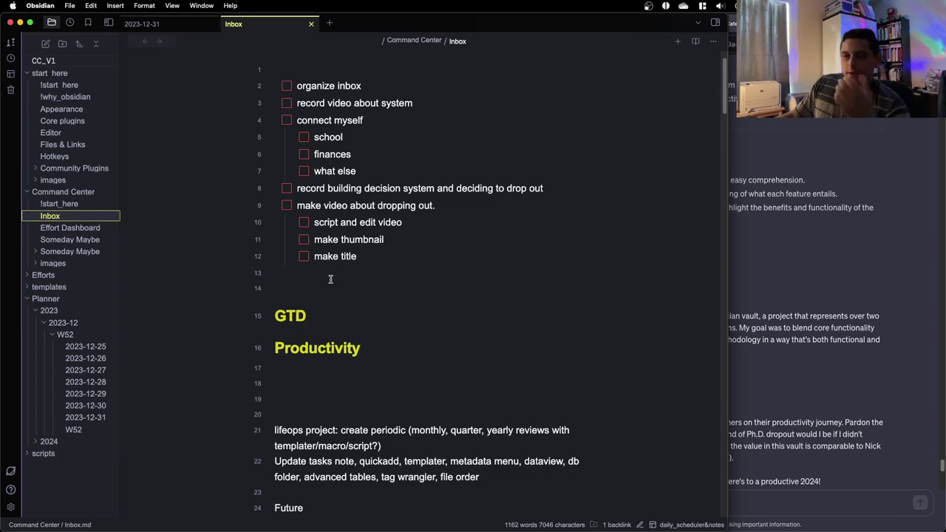
pyautogui.scroll(-3, 330, 279)
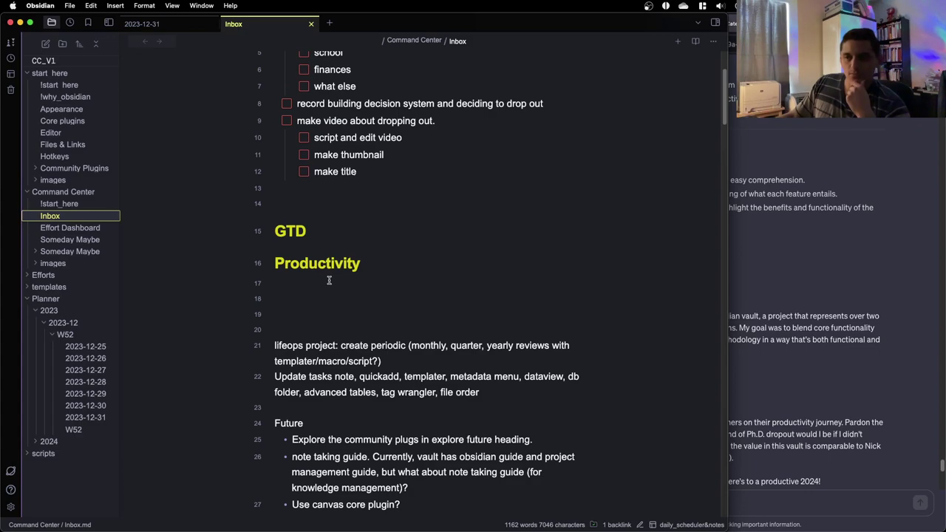